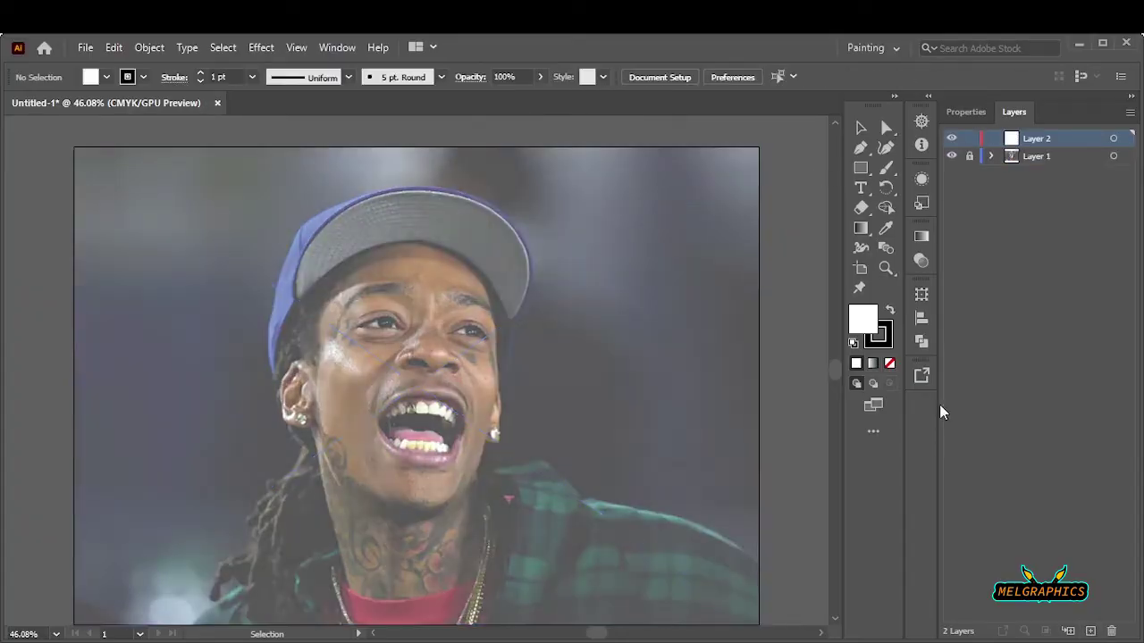
Step: Load the 'free' brush library and pick its pink brush for sketching
{"action": "left_click", "coordinate": [441, 77]}
{"action": "left_click", "coordinate": [288, 202]}
{"action": "left_click", "coordinate": [472, 437]}
Step: Choose the pink brush, zoom to 100%, and sketch a pink loop around the nose
{"action": "left_click", "coordinate": [639, 383]}
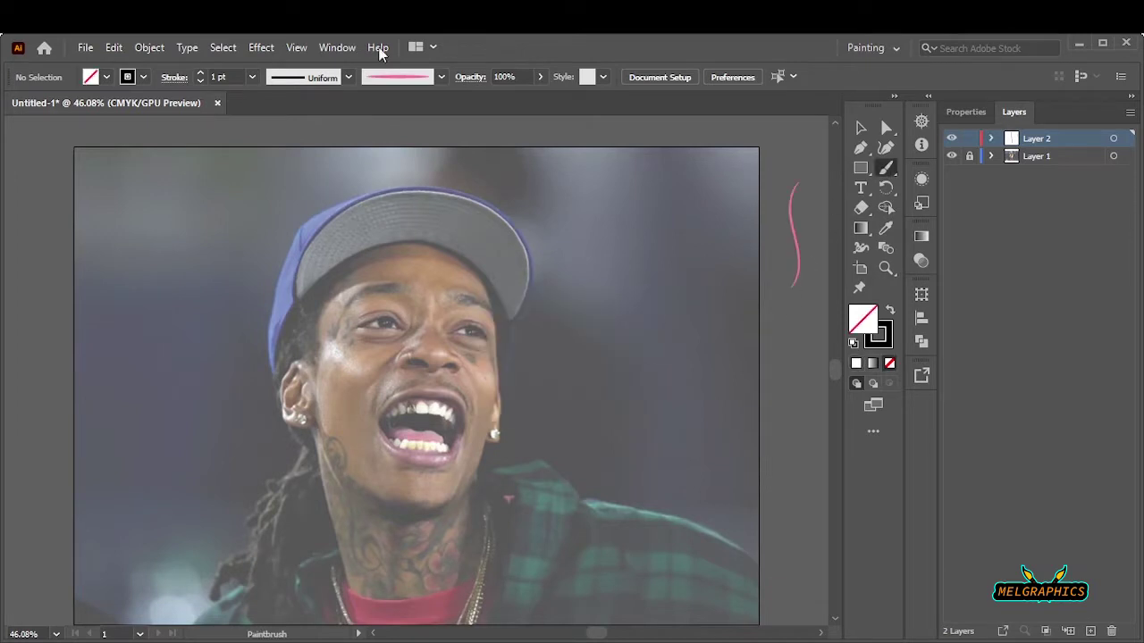
{"action": "key", "text": "ctrl+1"}
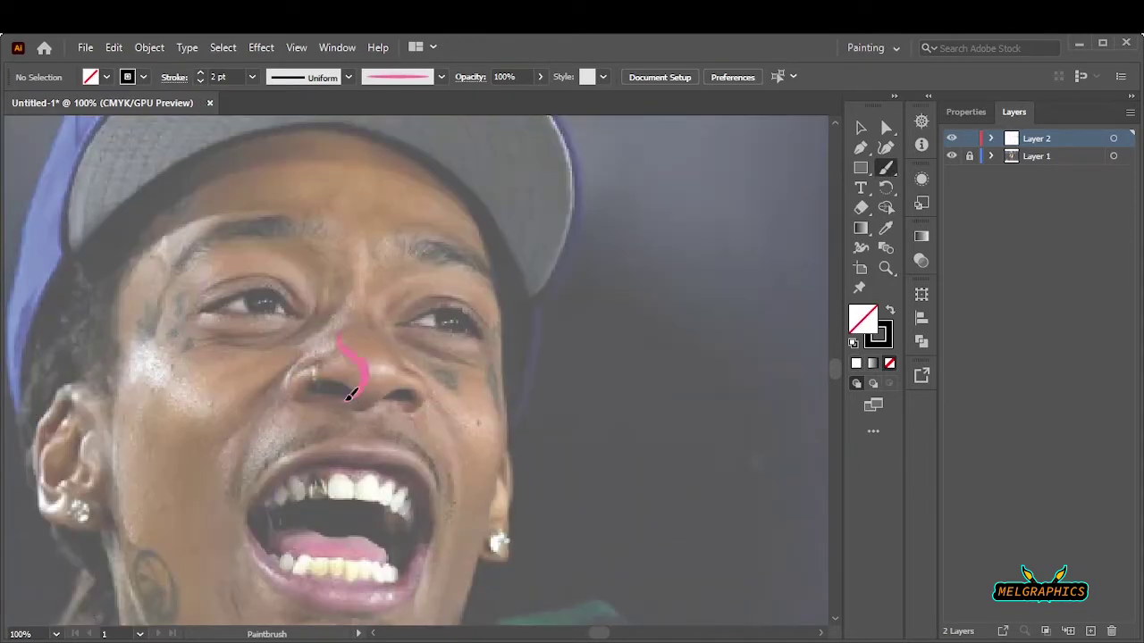
{"action": "left_click_drag", "start_coordinate": [350, 395], "coordinate": [341, 295]}
{"action": "right_click", "coordinate": [349, 360]}
{"action": "key", "text": "Escape"}
{"action": "scroll", "coordinate": [291, 358], "scroll_direction": "down", "scroll_amount": 3}
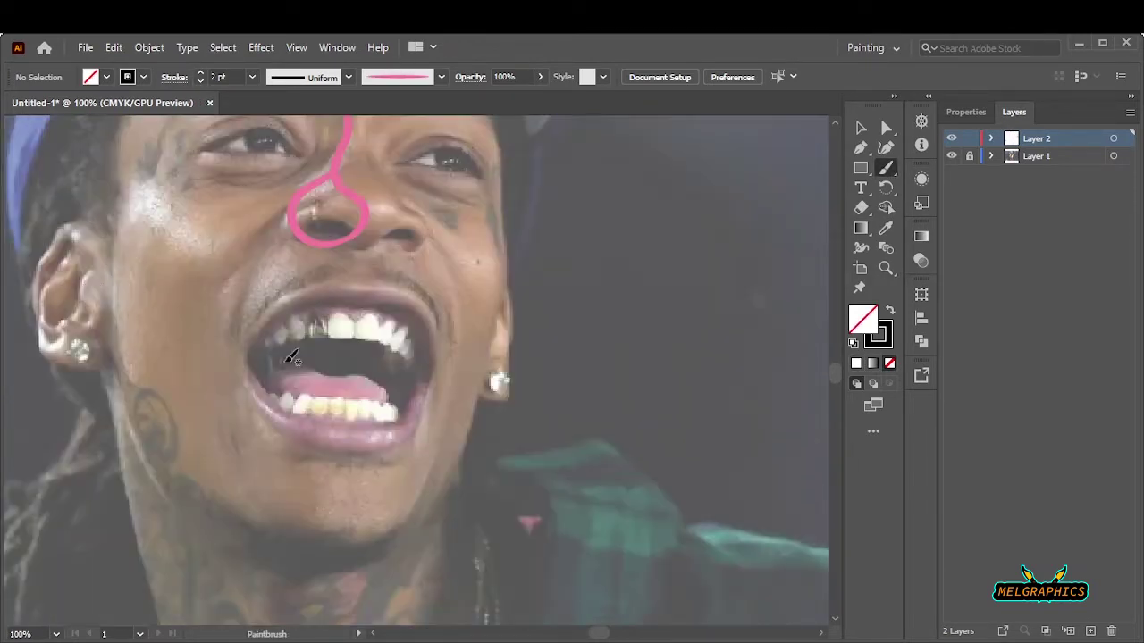
{"action": "scroll", "coordinate": [315, 450], "scroll_direction": "up", "scroll_amount": 3}
{"action": "scroll", "coordinate": [314, 450], "scroll_direction": "left", "scroll_amount": 3}
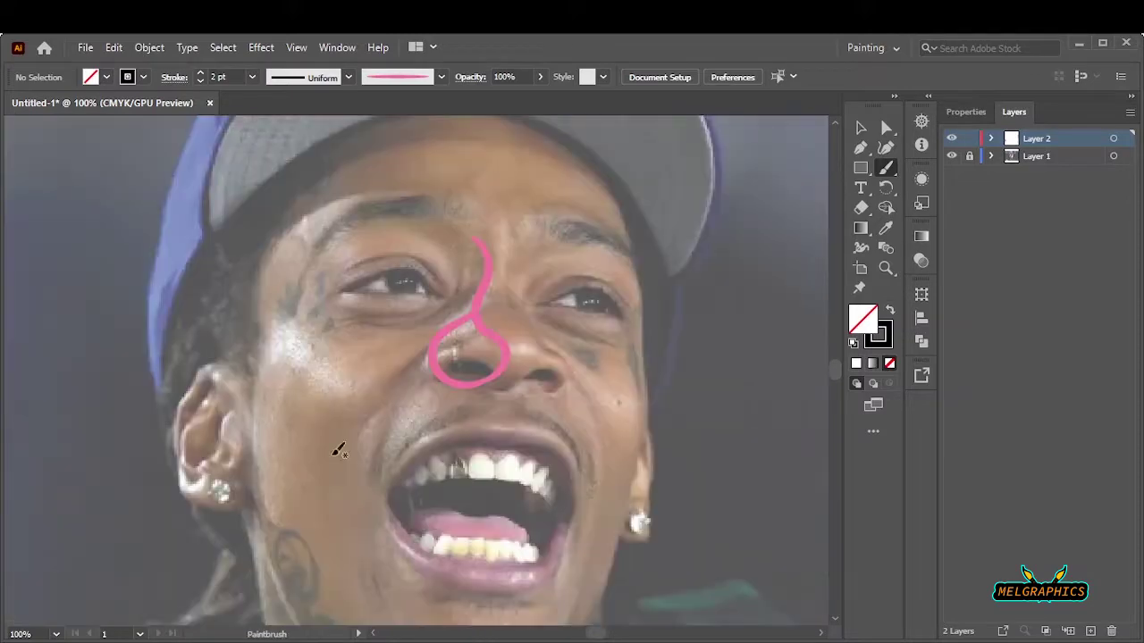
{"action": "left_click_drag", "start_coordinate": [462, 256], "coordinate": [460, 268]}
{"action": "scroll", "coordinate": [281, 306], "scroll_direction": "down", "scroll_amount": 2}
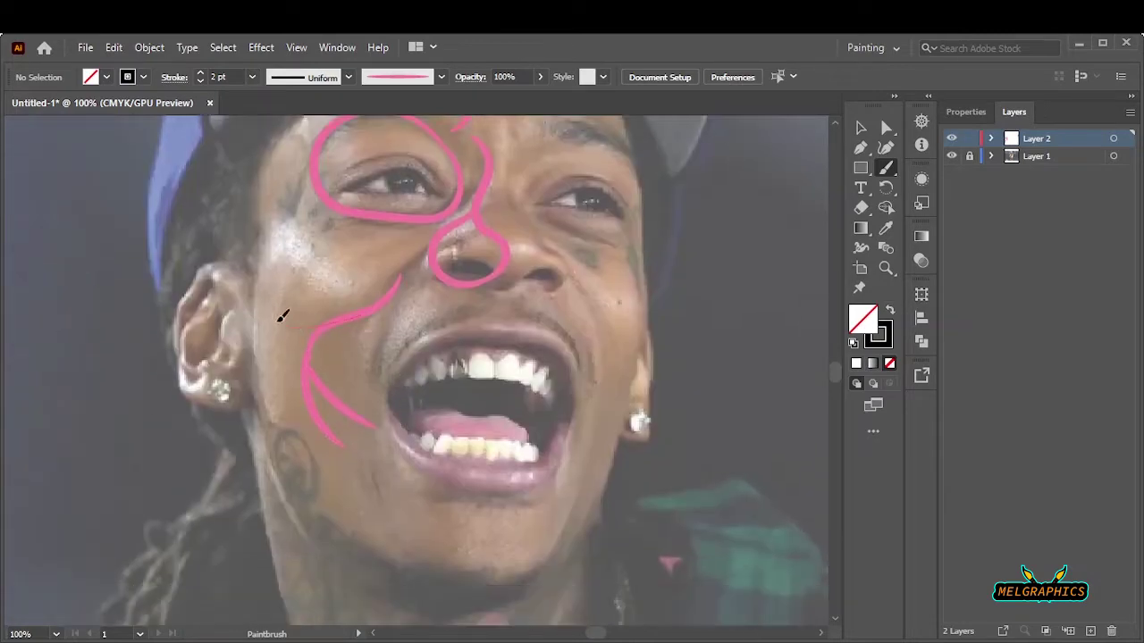
Step: Sketch pink strokes branching off the cheek, undoing the stroke down the left cheek
{"action": "left_click_drag", "start_coordinate": [281, 319], "coordinate": [313, 331]}
{"action": "scroll", "coordinate": [268, 187], "scroll_direction": "down", "scroll_amount": 2}
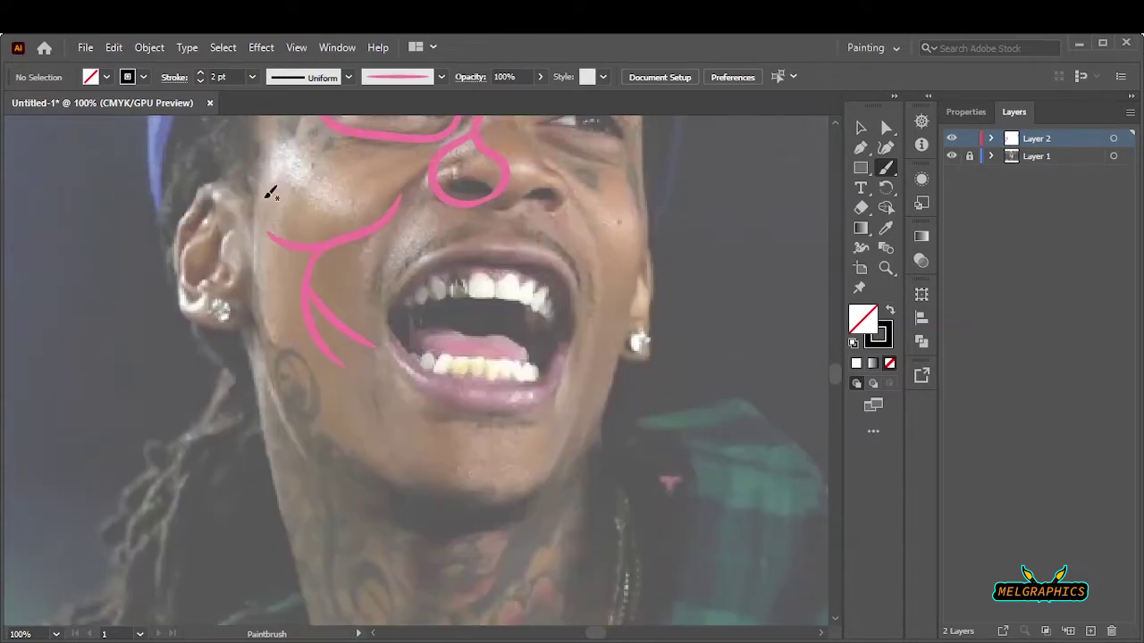
{"action": "scroll", "coordinate": [268, 186], "scroll_direction": "up", "scroll_amount": 4}
{"action": "scroll", "coordinate": [485, 271], "scroll_direction": "up", "scroll_amount": 2}
{"action": "scroll", "coordinate": [378, 229], "scroll_direction": "down", "scroll_amount": 2}
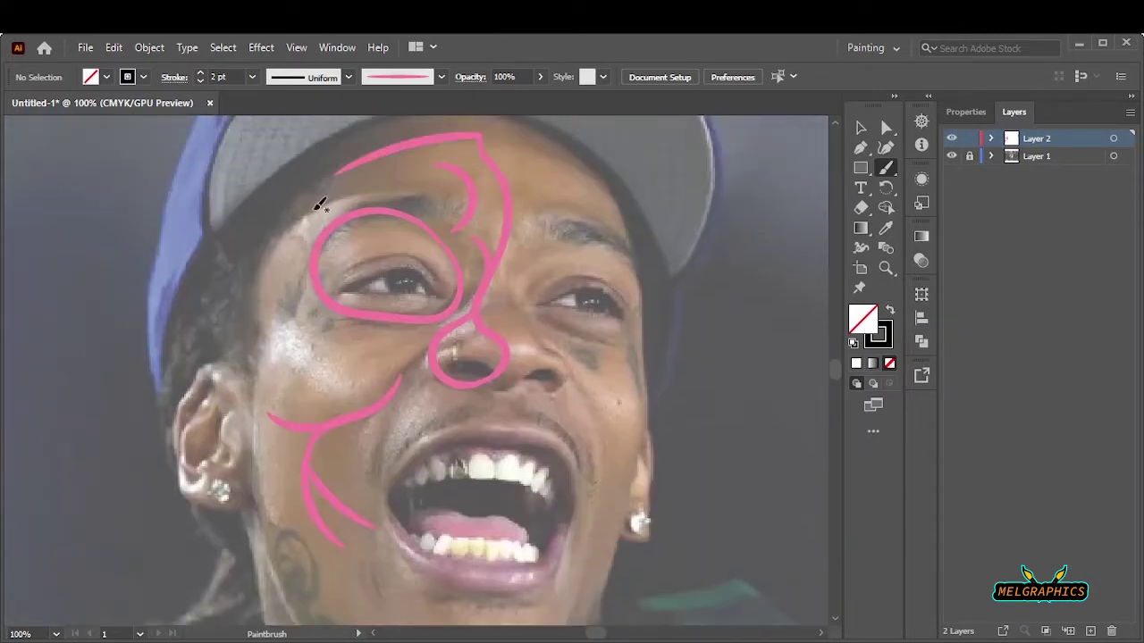
{"action": "left_click_drag", "start_coordinate": [259, 295], "coordinate": [289, 225]}
{"action": "scroll", "coordinate": [289, 224], "scroll_direction": "down", "scroll_amount": 2}
{"action": "key", "text": "ctrl+z"}
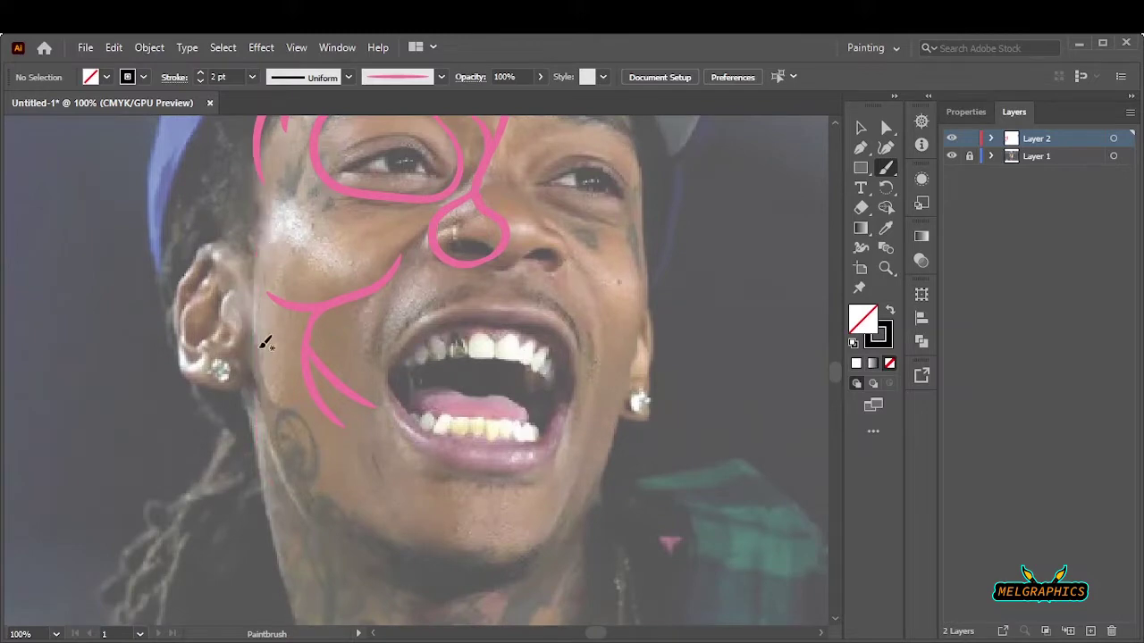
Step: Redraw the left cheek line and sketch the pink jaw and chin strokes
{"action": "left_click_drag", "start_coordinate": [253, 283], "coordinate": [256, 324]}
{"action": "scroll", "coordinate": [306, 473], "scroll_direction": "up", "scroll_amount": 4}
{"action": "scroll", "coordinate": [289, 345], "scroll_direction": "down", "scroll_amount": 8}
{"action": "scroll", "coordinate": [455, 319], "scroll_direction": "up", "scroll_amount": 3}
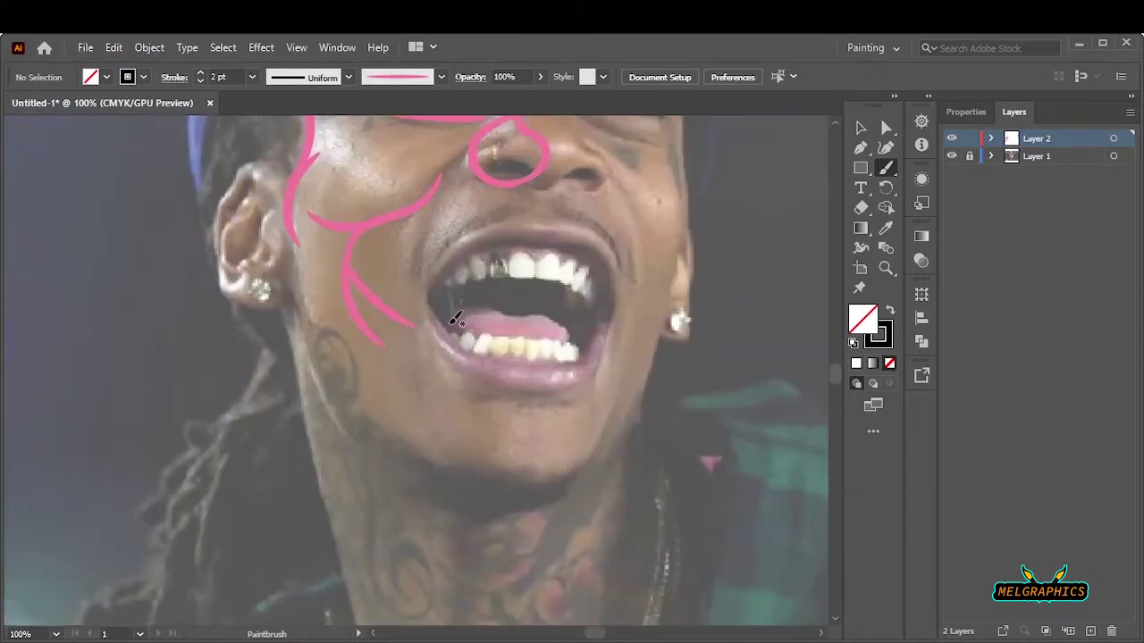
{"action": "scroll", "coordinate": [542, 296], "scroll_direction": "up", "scroll_amount": 3}
{"action": "left_click_drag", "start_coordinate": [507, 408], "coordinate": [498, 445]}
{"action": "scroll", "coordinate": [498, 445], "scroll_direction": "down", "scroll_amount": 3}
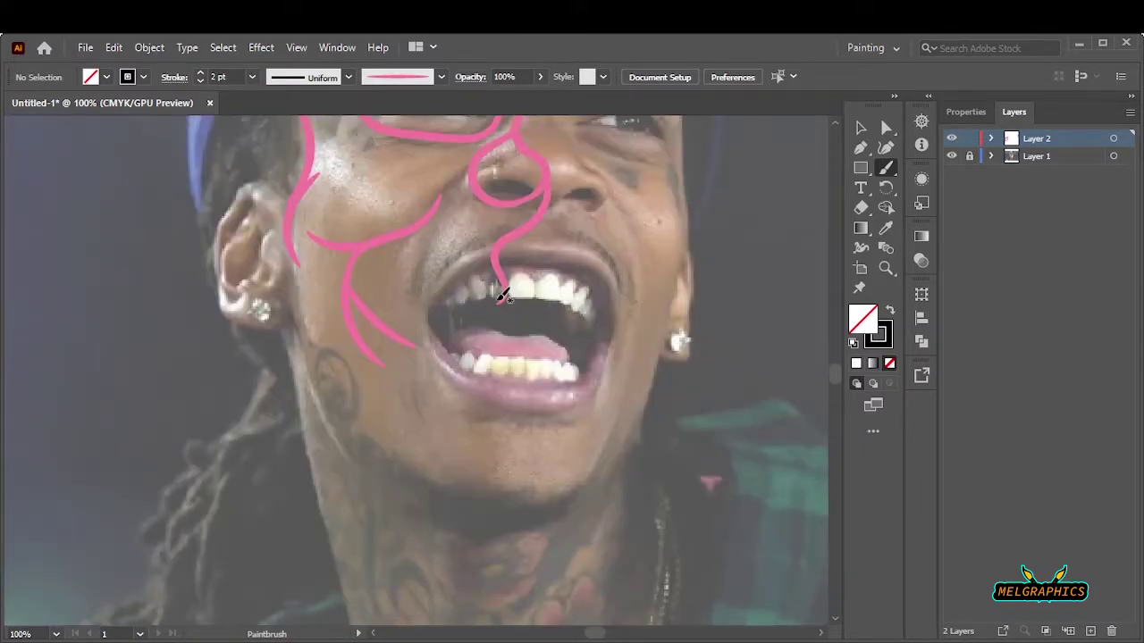
{"action": "scroll", "coordinate": [454, 506], "scroll_direction": "up", "scroll_amount": 1}
{"action": "left_click_drag", "start_coordinate": [386, 487], "coordinate": [501, 480]}
{"action": "scroll", "coordinate": [294, 333], "scroll_direction": "up", "scroll_amount": 1}
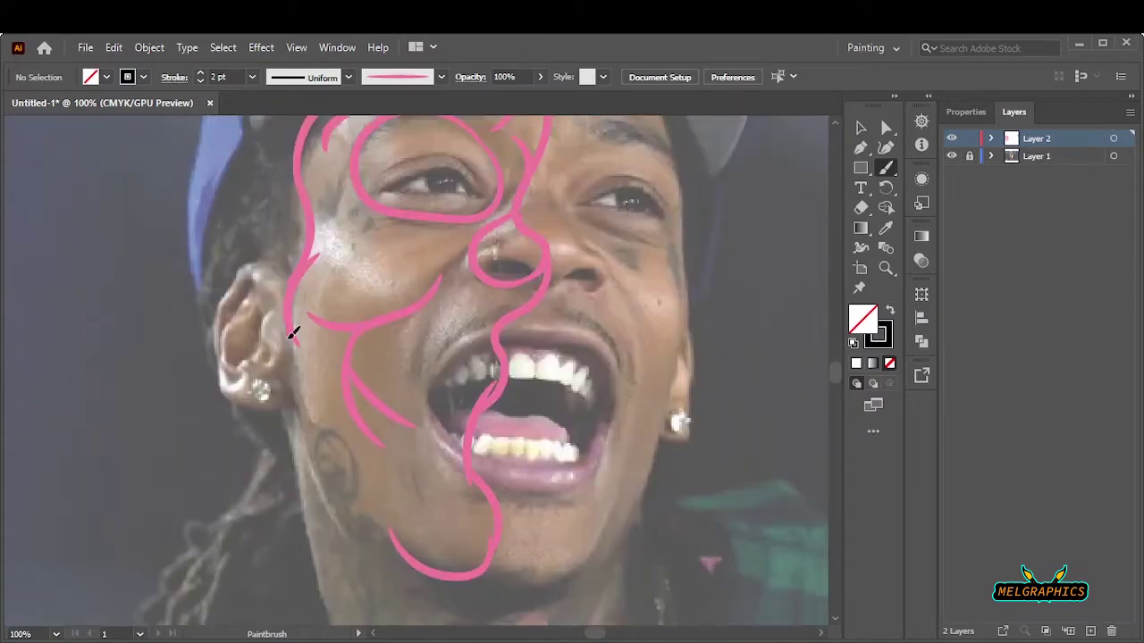
{"action": "key", "text": "ctrl+0"}
Step: Hide the photo and sketch a pink curve from the nose past the mouth
{"action": "left_click", "coordinate": [951, 155]}
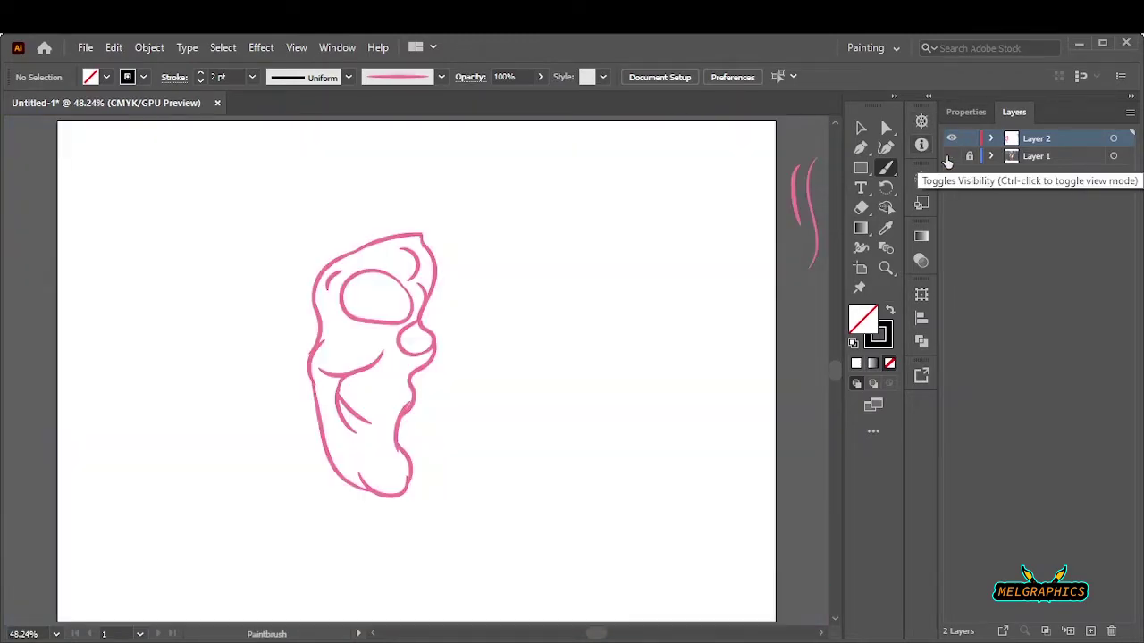
{"action": "scroll", "coordinate": [380, 391], "scroll_direction": "up", "scroll_amount": 5}
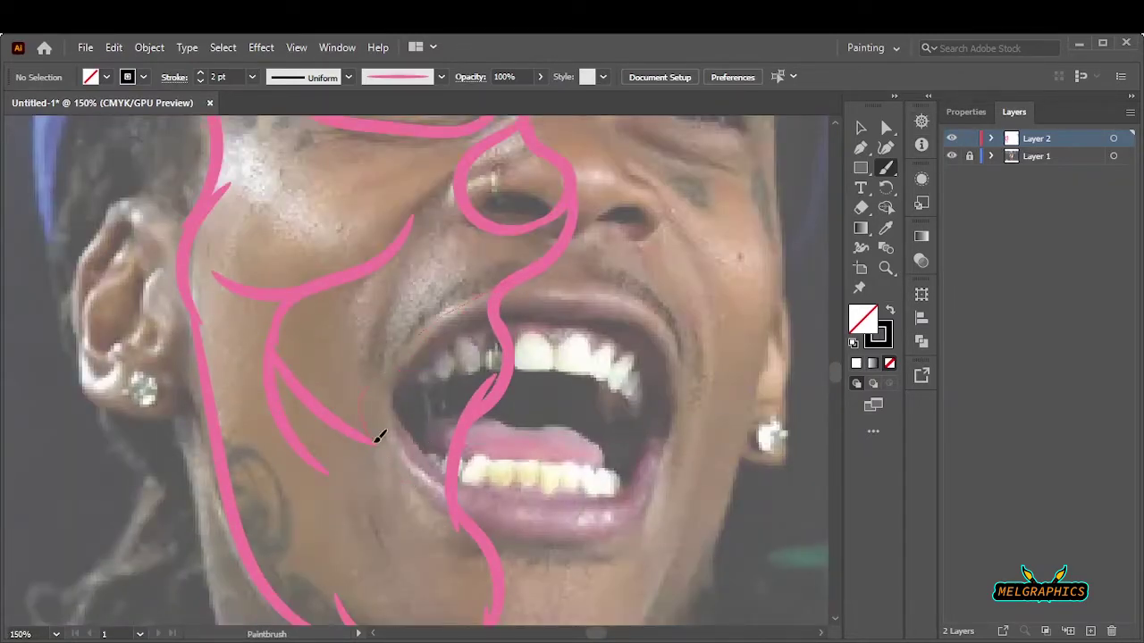
{"action": "left_click_drag", "start_coordinate": [502, 289], "coordinate": [452, 500]}
Step: Set the stroke weight to 0.75 pt and sketch thin pink tooth outlines
{"action": "left_click", "coordinate": [252, 77]}
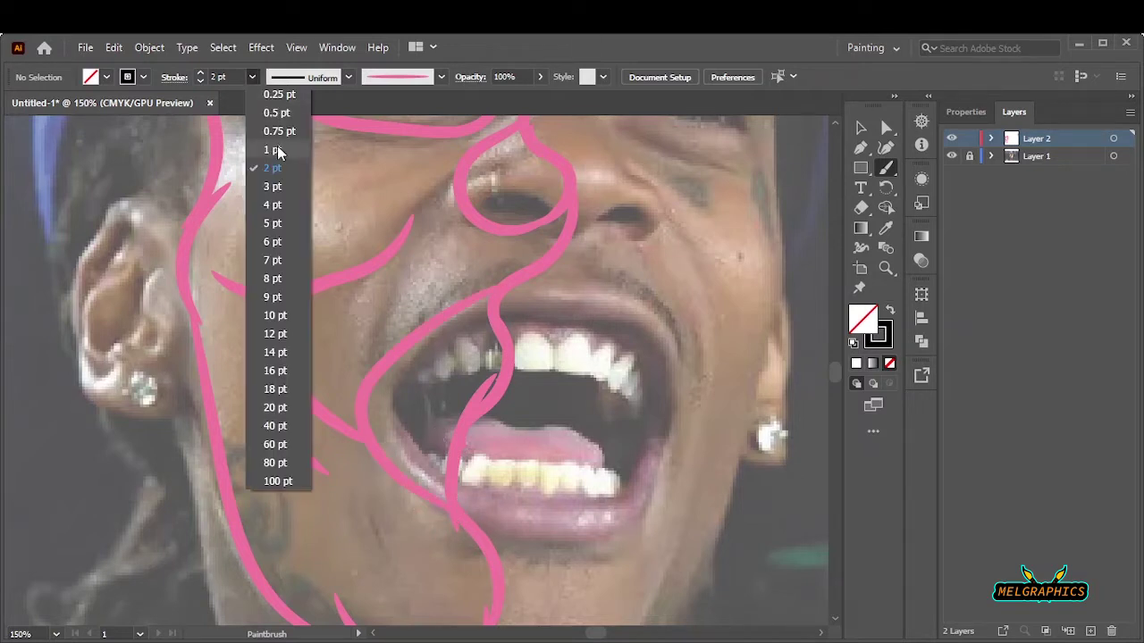
{"action": "left_click", "coordinate": [268, 131]}
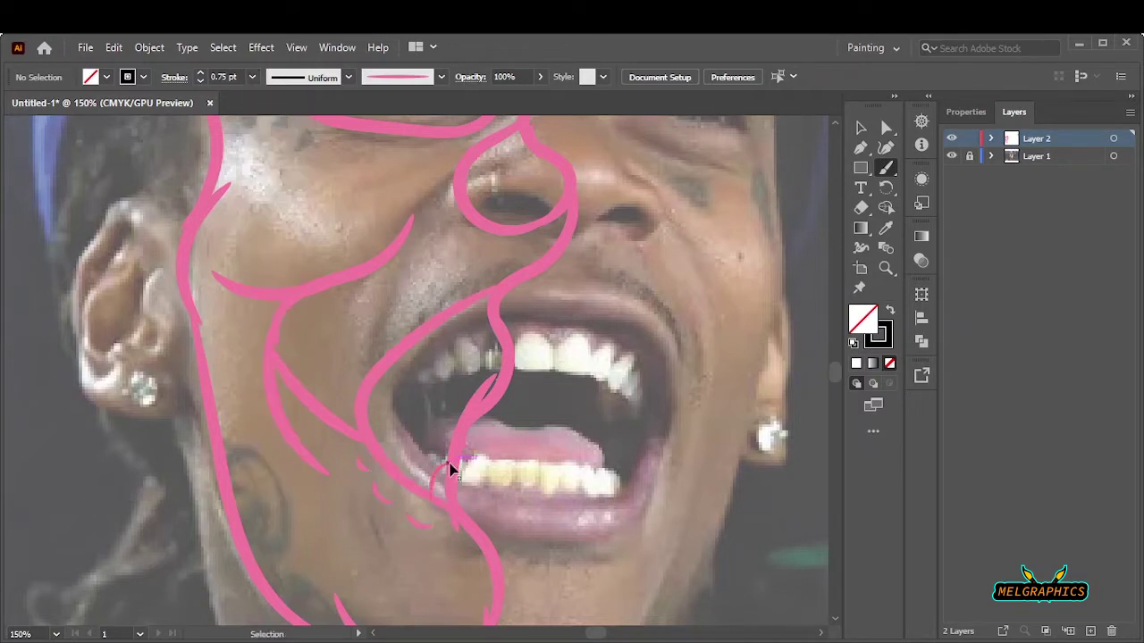
{"action": "left_click_drag", "start_coordinate": [452, 468], "coordinate": [444, 454]}
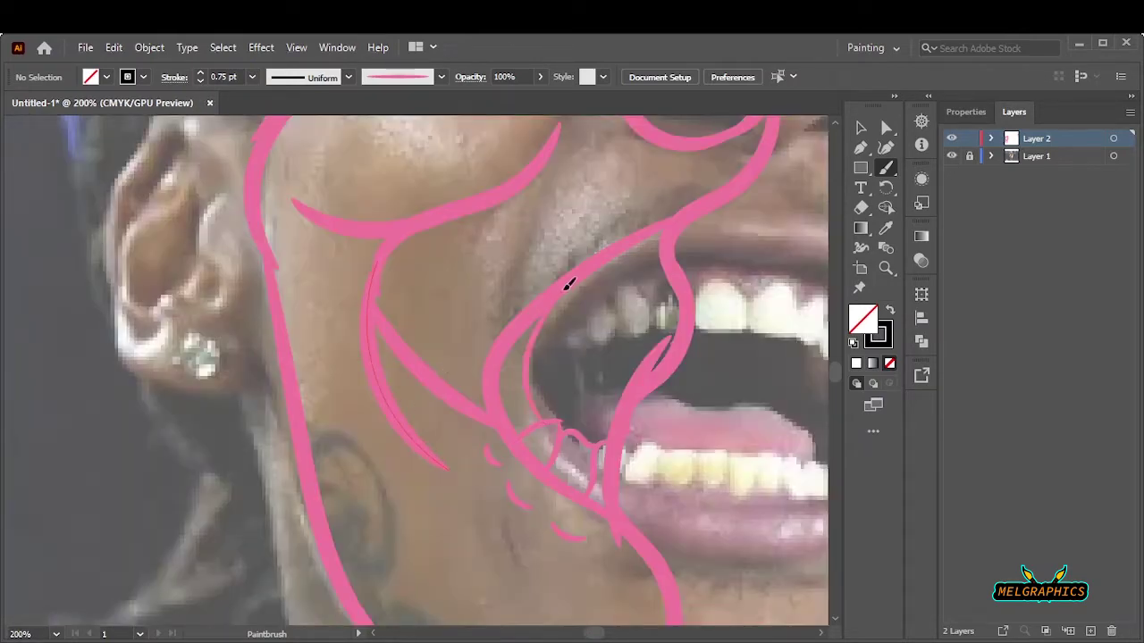
{"action": "scroll", "coordinate": [568, 285], "scroll_direction": "up", "scroll_amount": 1}
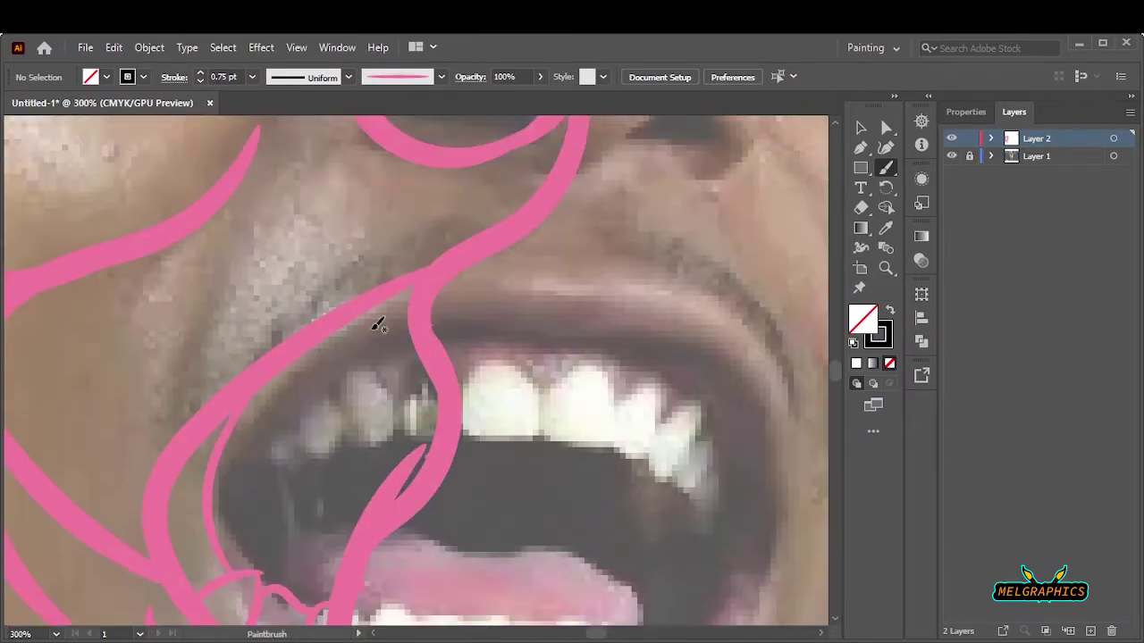
{"action": "mouse_move", "coordinate": [397, 413]}
{"action": "left_mouse_down"}
{"action": "mouse_move", "coordinate": [358, 307]}
{"action": "mouse_move", "coordinate": [344, 413]}
{"action": "mouse_move", "coordinate": [409, 416]}
{"action": "left_mouse_up"}
{"action": "left_click_drag", "start_coordinate": [317, 340], "coordinate": [311, 347]}
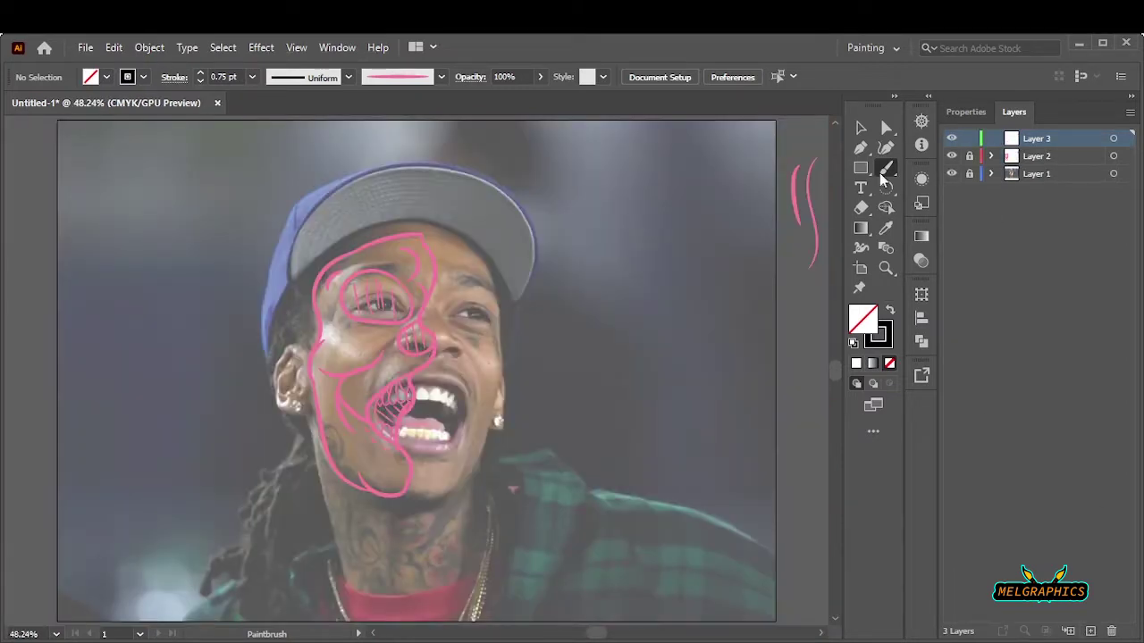
Step: Load the User Defined brush library, pick the black brush, and ink the nose outline
{"action": "left_click", "coordinate": [441, 76]}
{"action": "left_click", "coordinate": [286, 201]}
{"action": "left_click", "coordinate": [331, 396]}
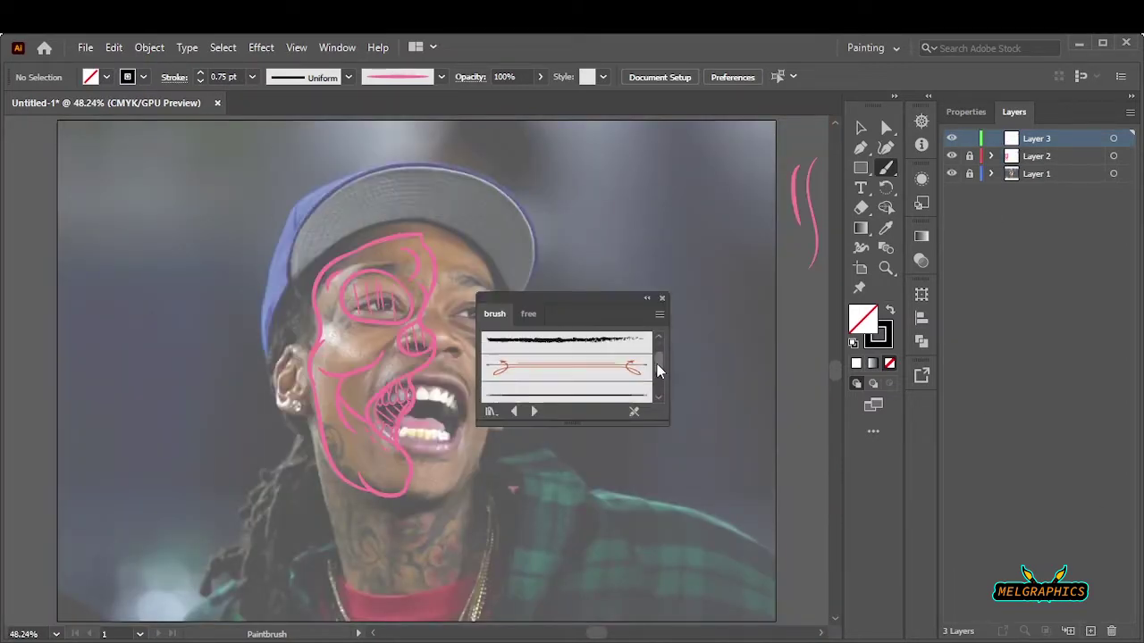
{"action": "left_click", "coordinate": [657, 363]}
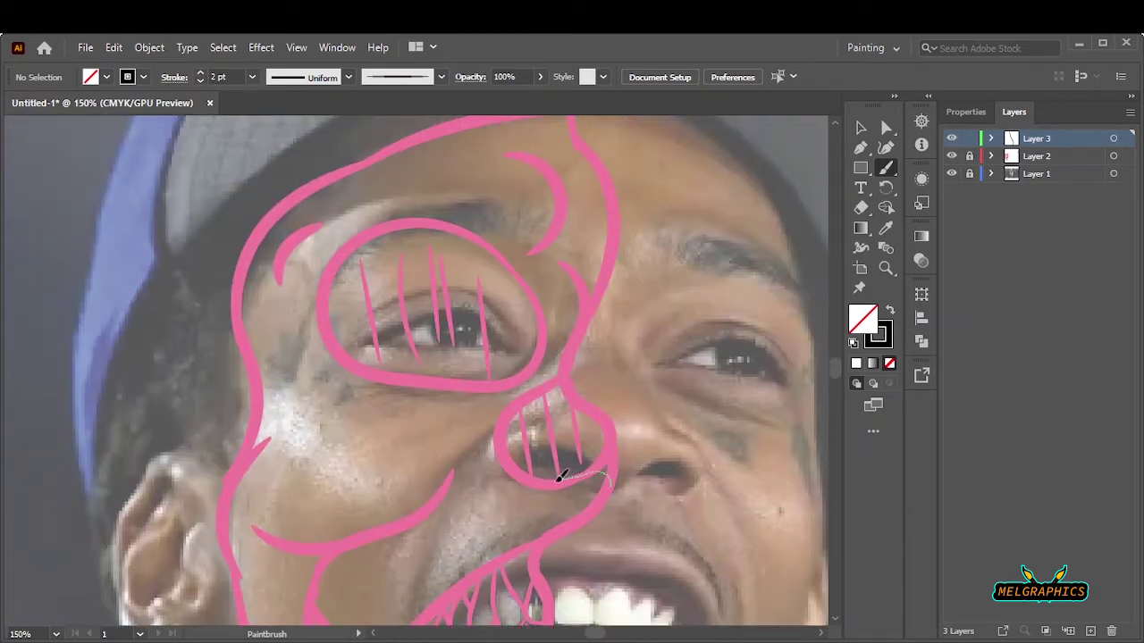
{"action": "left_click_drag", "start_coordinate": [558, 478], "coordinate": [576, 341]}
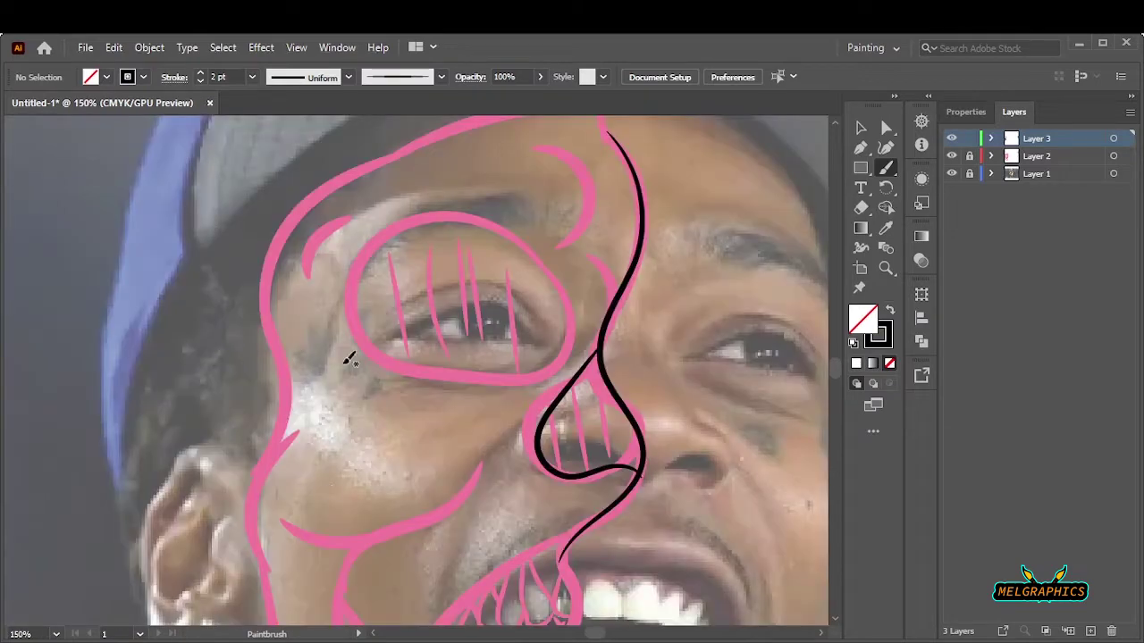
Step: Set the stroke weight to 2 pt and ink the left cheek and chin lines
{"action": "left_click", "coordinate": [200, 81]}
{"action": "left_click", "coordinate": [200, 81]}
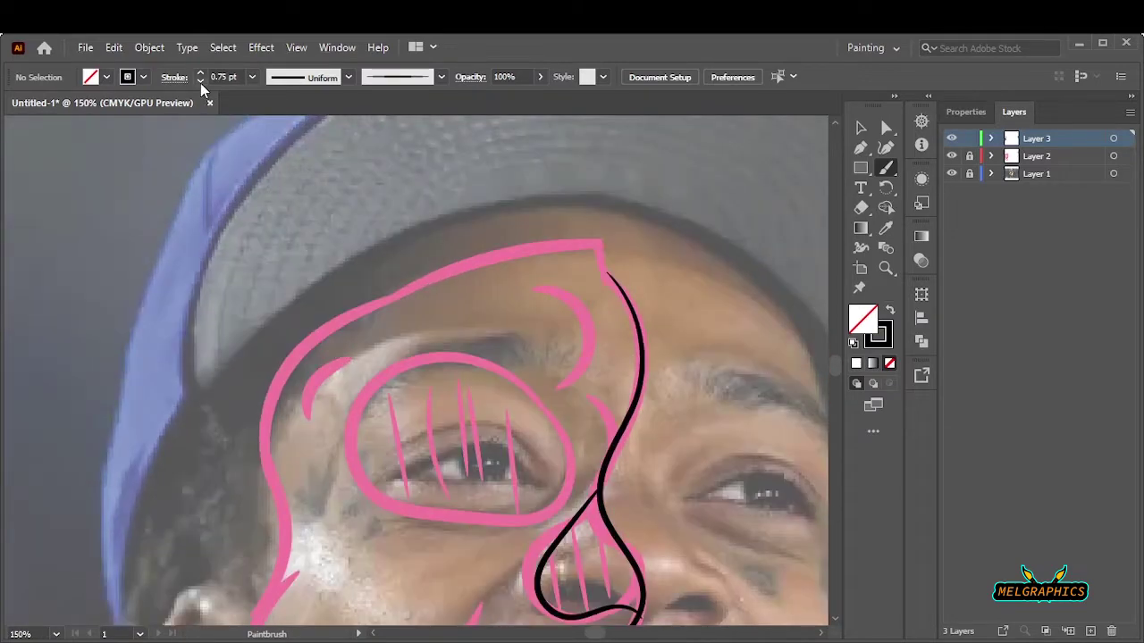
{"action": "left_click", "coordinate": [252, 77]}
{"action": "left_click", "coordinate": [268, 162]}
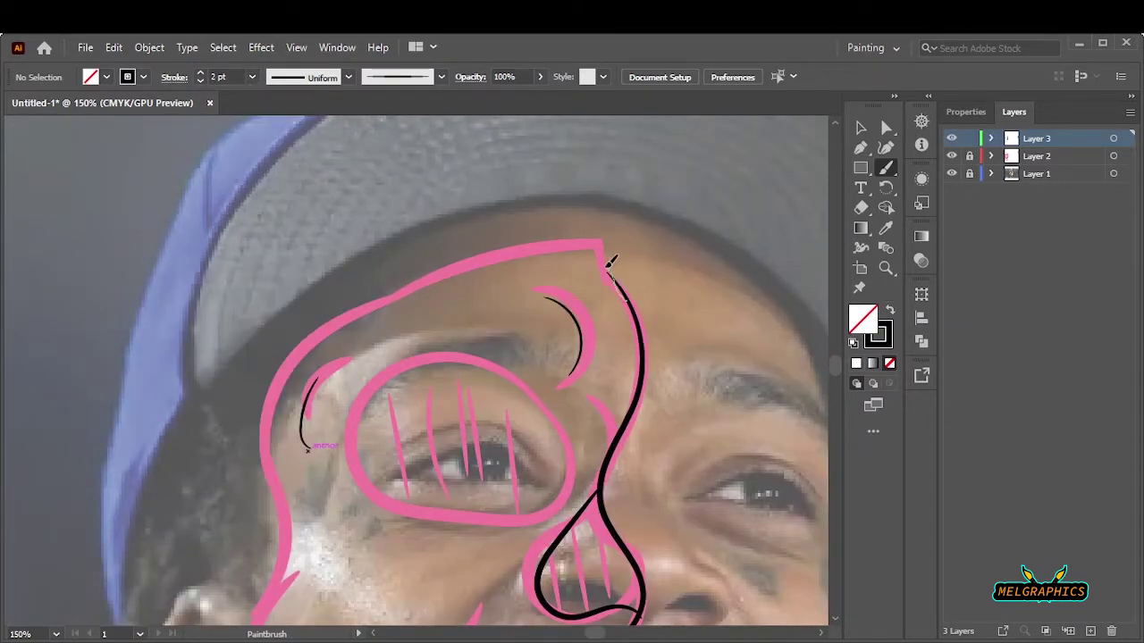
{"action": "scroll", "coordinate": [539, 231], "scroll_direction": "down", "scroll_amount": 3}
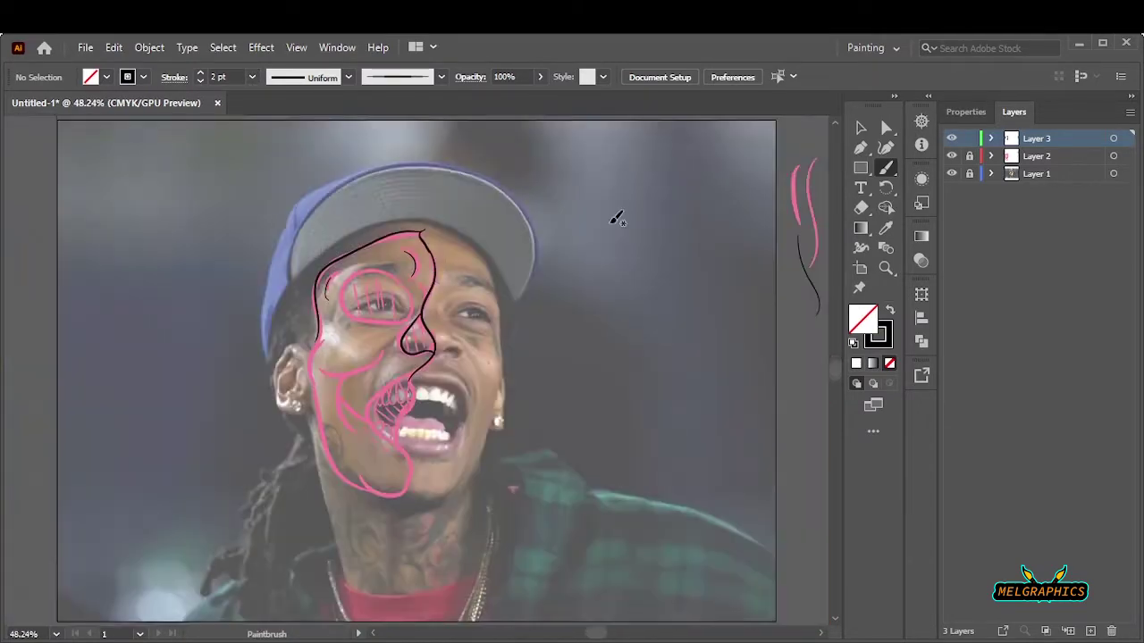
{"action": "scroll", "coordinate": [352, 253], "scroll_direction": "up", "scroll_amount": 3}
{"action": "left_click_drag", "start_coordinate": [267, 204], "coordinate": [256, 360]}
{"action": "scroll", "coordinate": [258, 360], "scroll_direction": "down", "scroll_amount": 3}
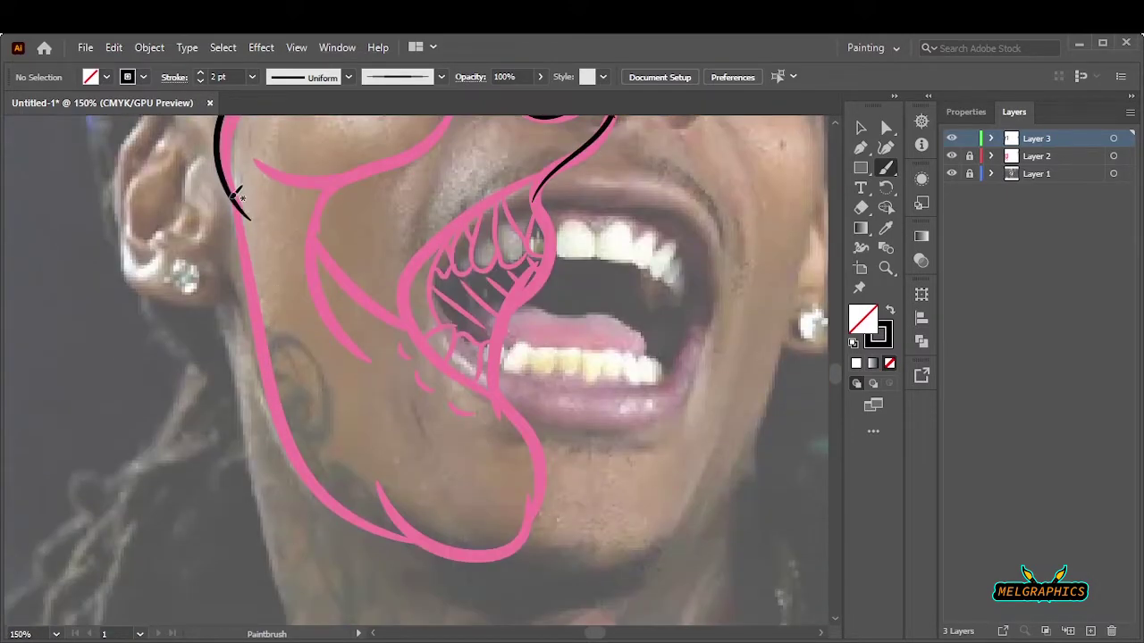
{"action": "left_click_drag", "start_coordinate": [398, 536], "coordinate": [531, 548]}
Step: Ink the black chin line and the line around the mouth
{"action": "key", "text": "ctrl+0"}
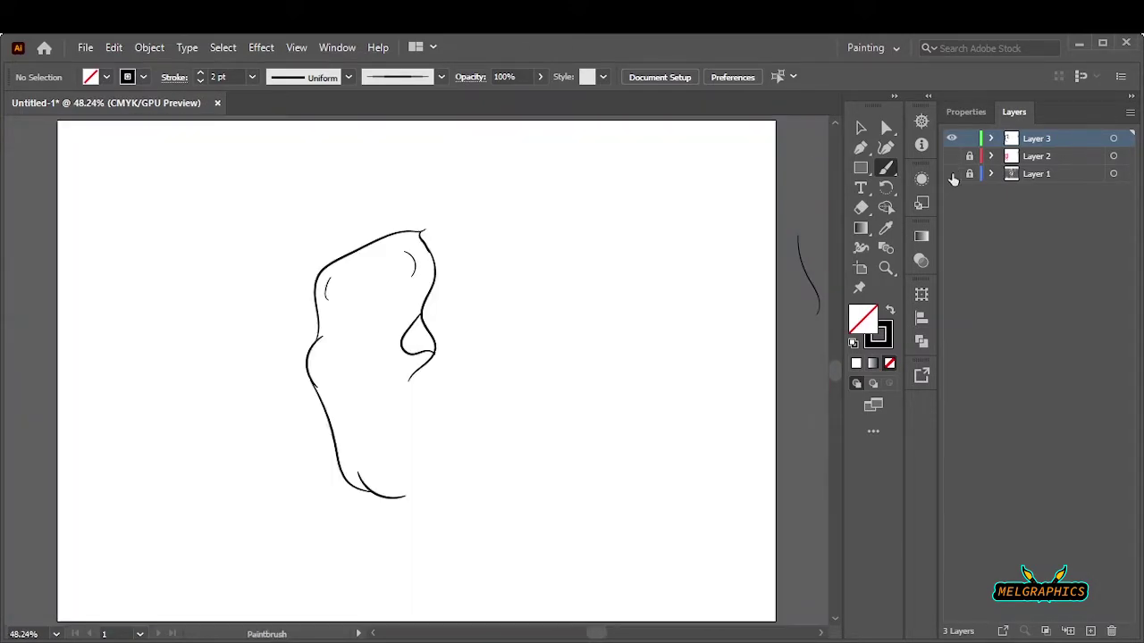
{"action": "scroll", "coordinate": [426, 487], "scroll_direction": "up", "scroll_amount": 4}
{"action": "mouse_move", "coordinate": [375, 516]}
{"action": "left_mouse_down"}
{"action": "mouse_move", "coordinate": [409, 505]}
{"action": "mouse_move", "coordinate": [366, 284]}
{"action": "left_mouse_up"}
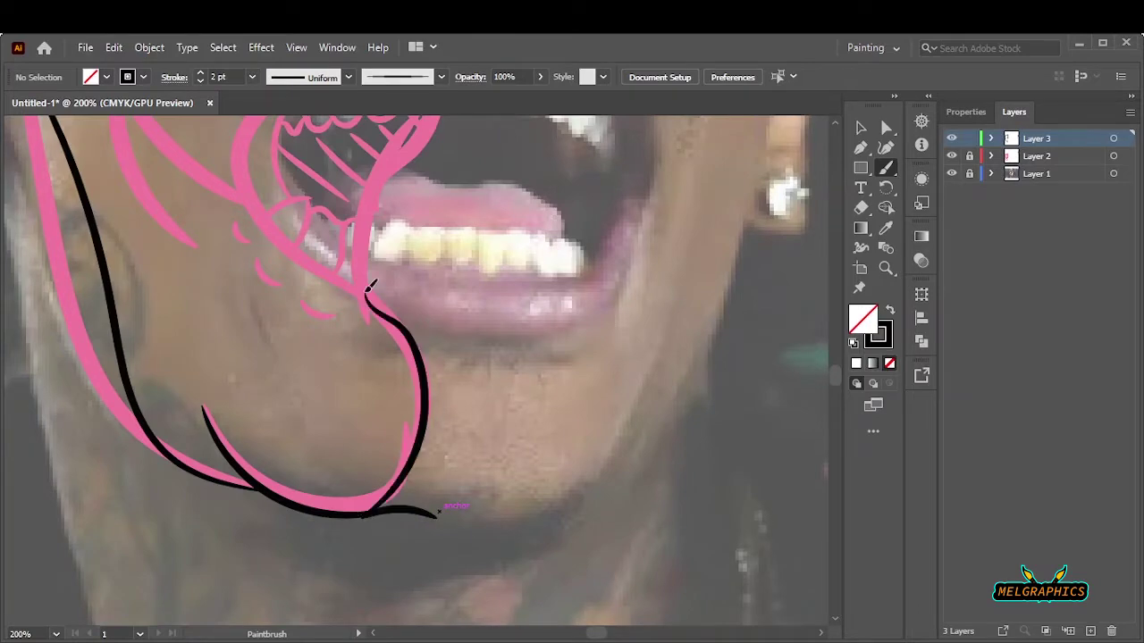
{"action": "key", "text": "ctrl+equal"}
{"action": "scroll", "coordinate": [409, 418], "scroll_direction": "up", "scroll_amount": 3}
{"action": "left_click_drag", "start_coordinate": [465, 152], "coordinate": [500, 118]}
{"action": "key", "text": "ctrl+minus"}
{"action": "key", "text": "ctrl+minus"}
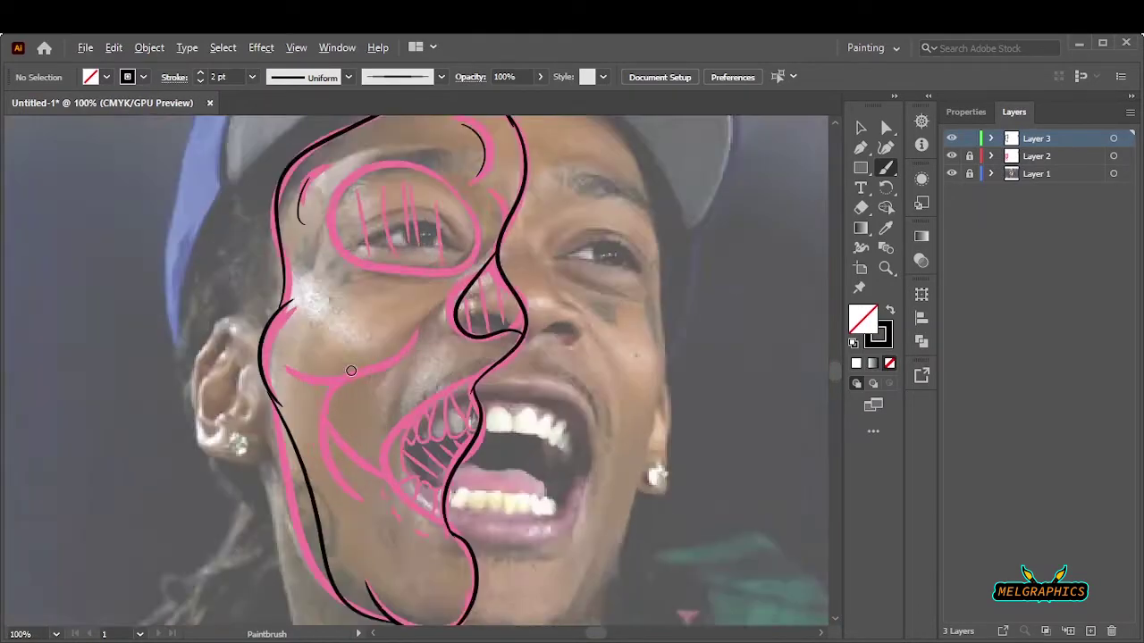
Step: Ink additional black cheek lines and the mouth edge
{"action": "left_click_drag", "start_coordinate": [473, 192], "coordinate": [254, 263]}
{"action": "left_click_drag", "start_coordinate": [327, 299], "coordinate": [353, 469]}
{"action": "mouse_move", "coordinate": [324, 304]}
{"action": "left_mouse_down"}
{"action": "mouse_move", "coordinate": [330, 368]}
{"action": "mouse_move", "coordinate": [418, 452]}
{"action": "left_mouse_up"}
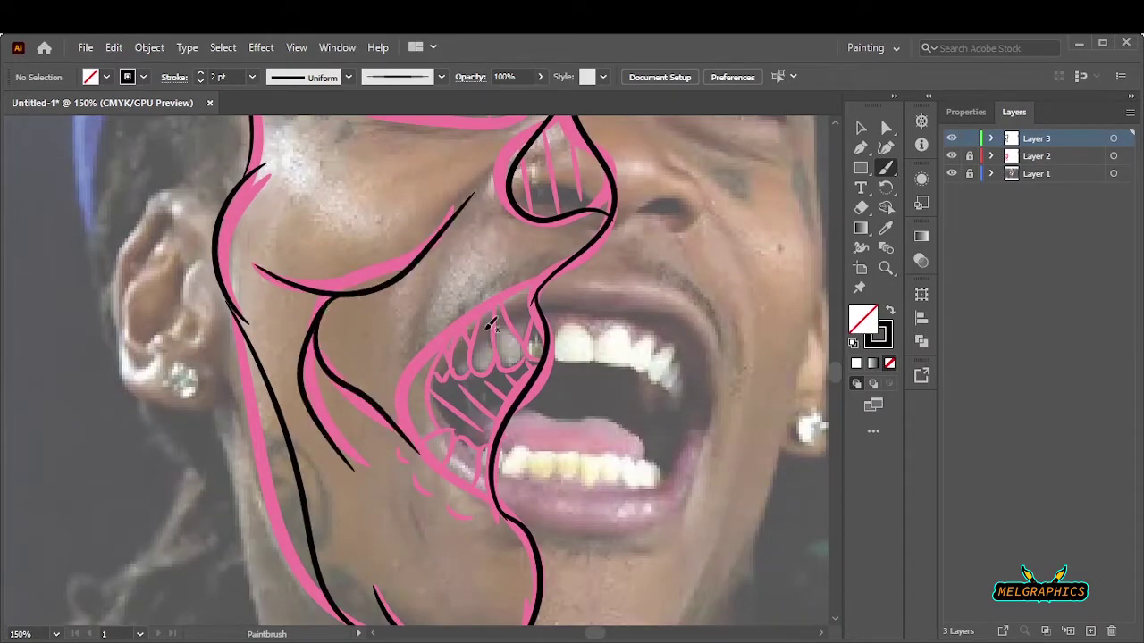
{"action": "left_click_drag", "start_coordinate": [441, 342], "coordinate": [509, 510]}
{"action": "key", "text": "ctrl+0"}
{"action": "scroll", "coordinate": [478, 282], "scroll_direction": "up", "scroll_amount": 5}
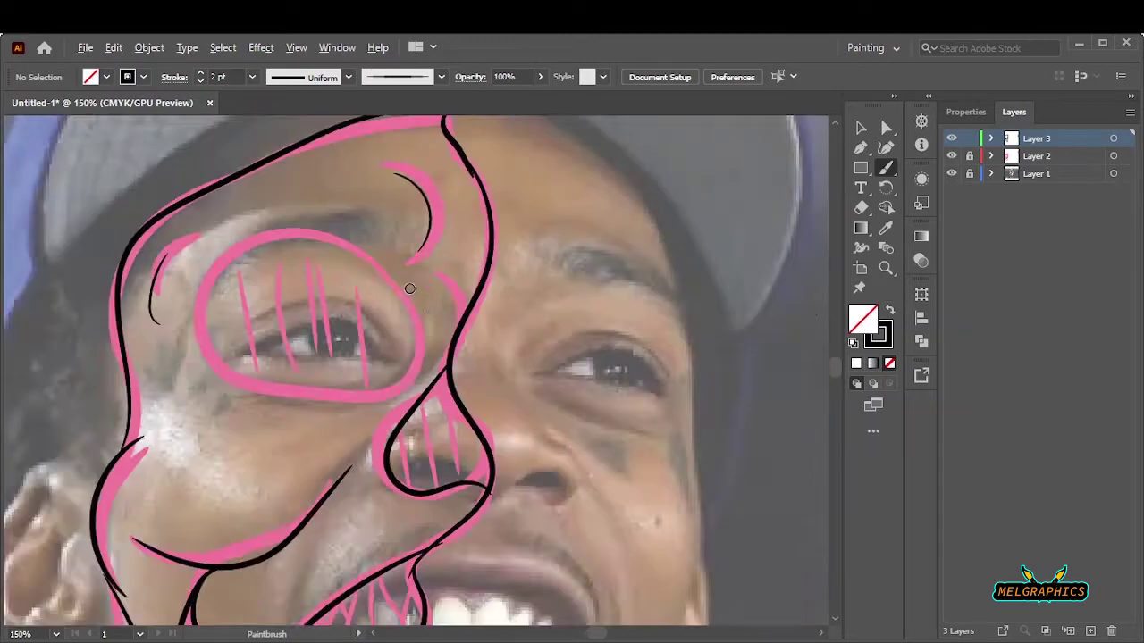
{"action": "scroll", "coordinate": [478, 282], "scroll_direction": "up", "scroll_amount": 3}
{"action": "scroll", "coordinate": [235, 456], "scroll_direction": "down", "scroll_amount": 1}
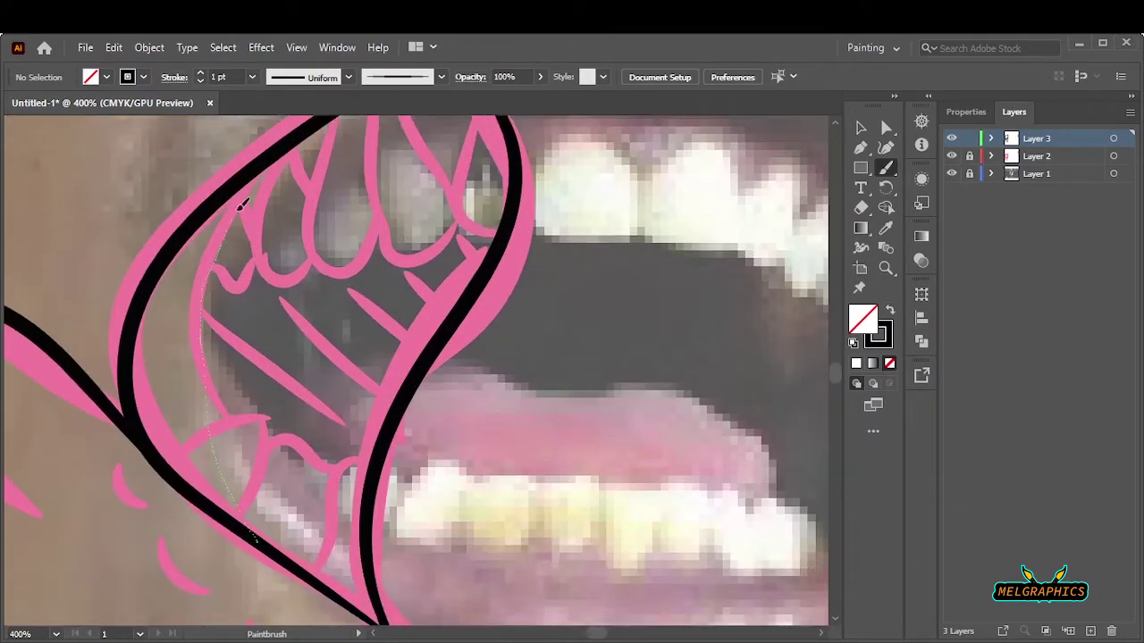
Step: Ink the inner mouth edge and the upper tooth outlines along the gum
{"action": "left_click_drag", "start_coordinate": [242, 204], "coordinate": [240, 208]}
{"action": "scroll", "coordinate": [120, 394], "scroll_direction": "down", "scroll_amount": 1}
{"action": "scroll", "coordinate": [178, 270], "scroll_direction": "down", "scroll_amount": 1}
{"action": "left_click_drag", "start_coordinate": [215, 337], "coordinate": [277, 299]}
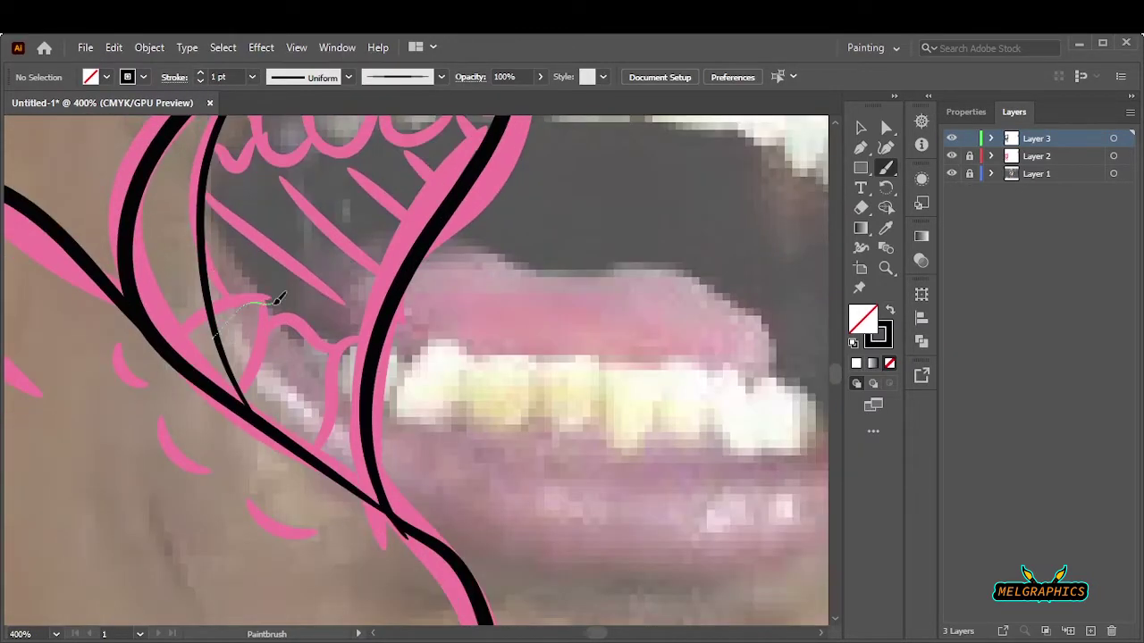
{"action": "left_click_drag", "start_coordinate": [258, 354], "coordinate": [329, 407]}
{"action": "left_click_drag", "start_coordinate": [367, 343], "coordinate": [328, 406]}
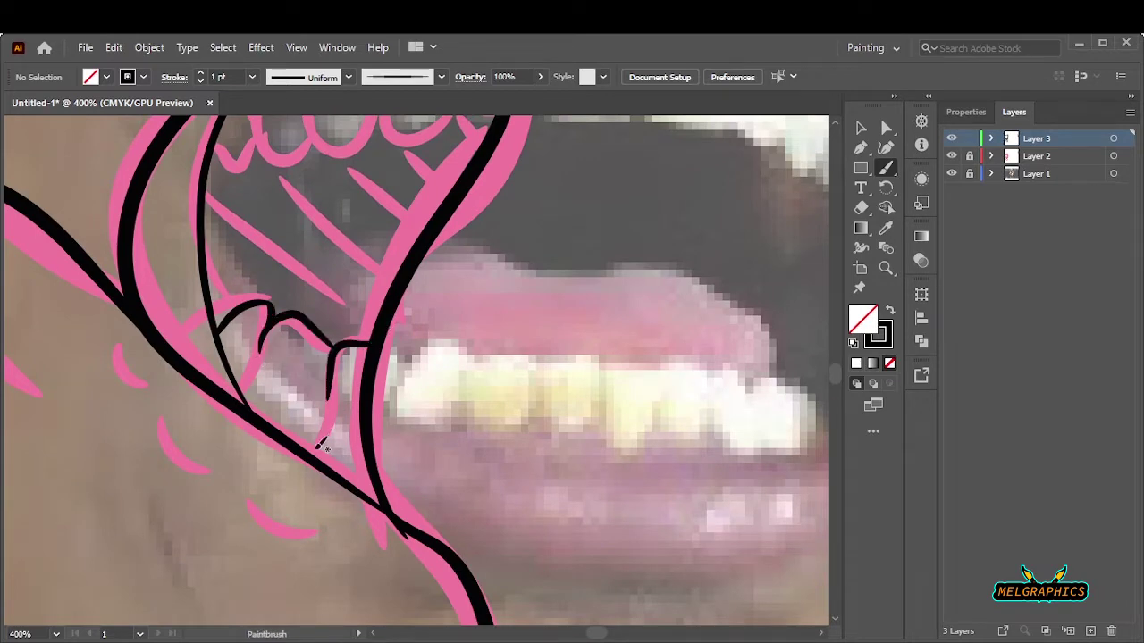
{"action": "scroll", "coordinate": [276, 250], "scroll_direction": "up", "scroll_amount": 4}
Step: Ink the lower row of teeth along the lip and a pointed upper fang
{"action": "left_click_drag", "start_coordinate": [215, 379], "coordinate": [265, 376]}
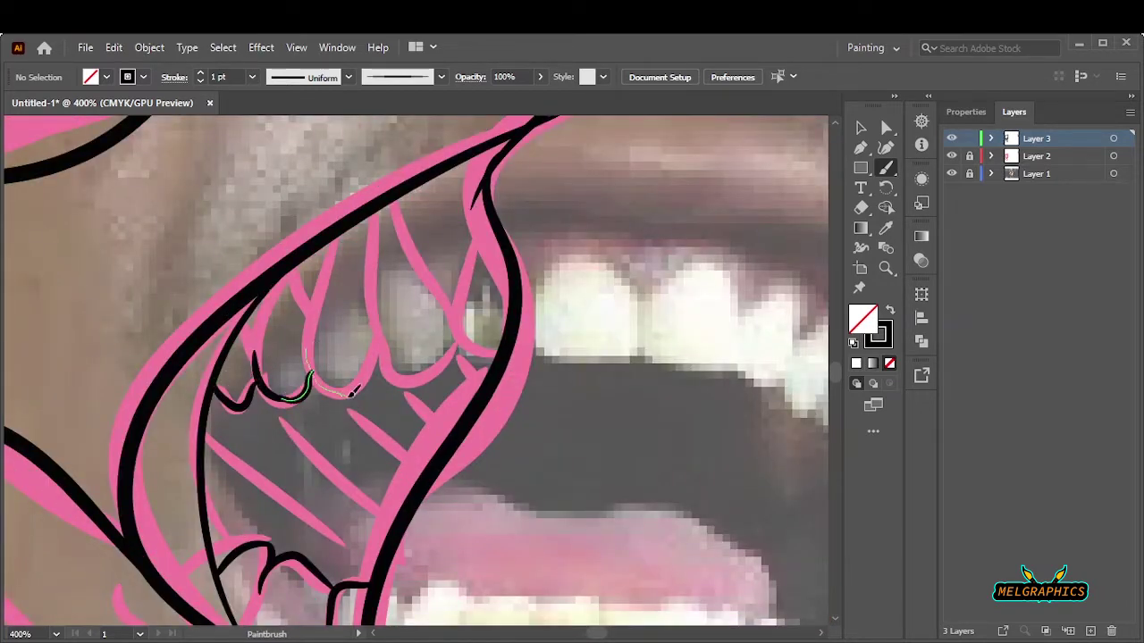
{"action": "left_click_drag", "start_coordinate": [353, 391], "coordinate": [472, 344]}
{"action": "scroll", "coordinate": [476, 344], "scroll_direction": "up", "scroll_amount": 2}
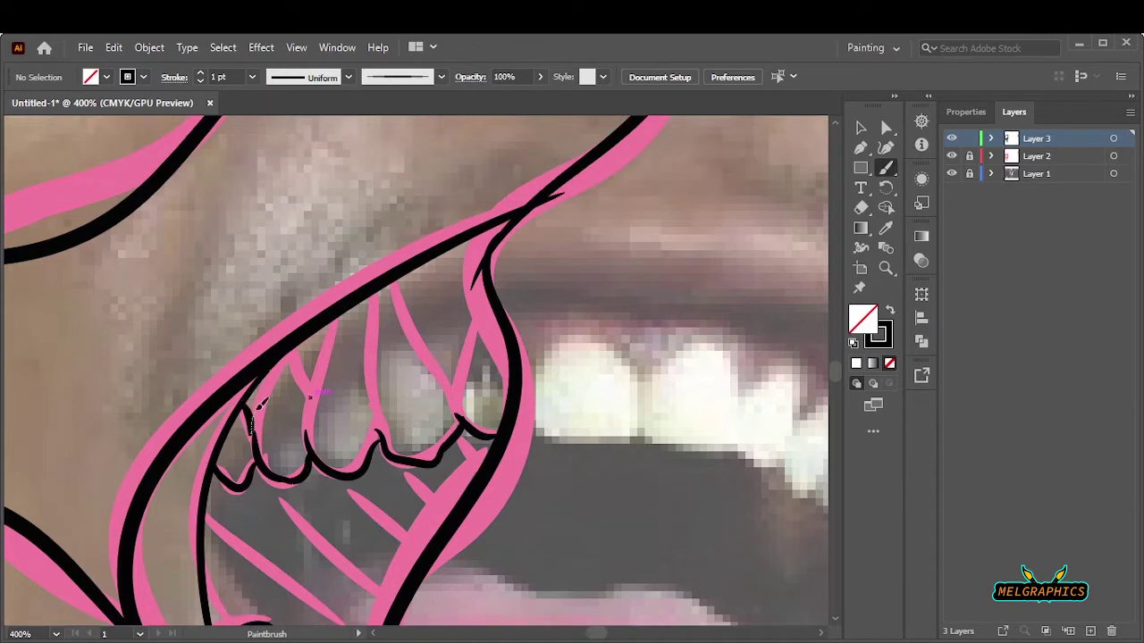
{"action": "left_click", "coordinate": [385, 277], "text": "ctrl"}
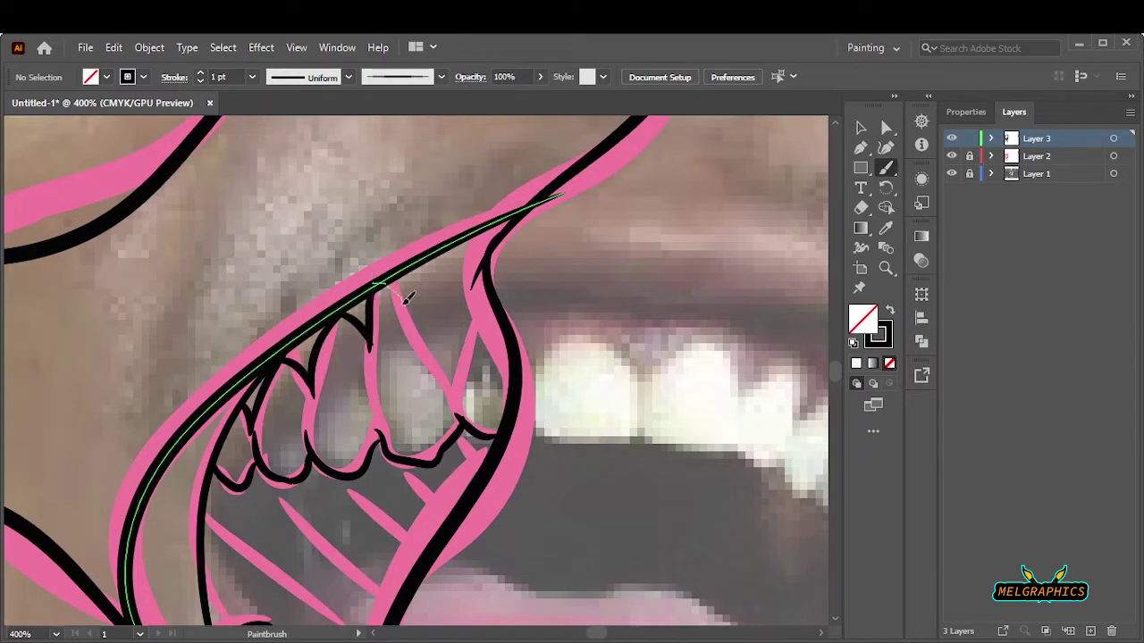
{"action": "left_click_drag", "start_coordinate": [404, 299], "coordinate": [456, 244]}
{"action": "key", "text": "ctrl+z"}
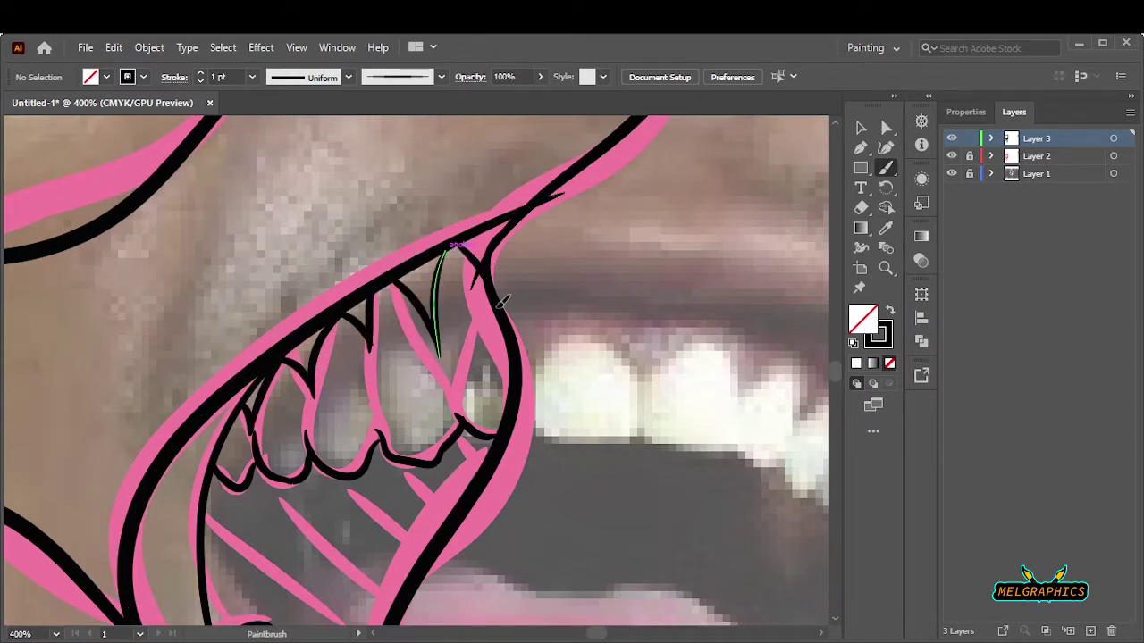
Step: Hide the photo layer and ink a fang on the lower jaw
{"action": "left_click", "coordinate": [950, 174]}
{"action": "key", "text": "ctrl+0"}
{"action": "scroll", "coordinate": [411, 434], "scroll_direction": "up", "scroll_amount": 5}
{"action": "scroll", "coordinate": [266, 485], "scroll_direction": "up", "scroll_amount": 3}
{"action": "left_click_drag", "start_coordinate": [361, 512], "coordinate": [424, 554]}
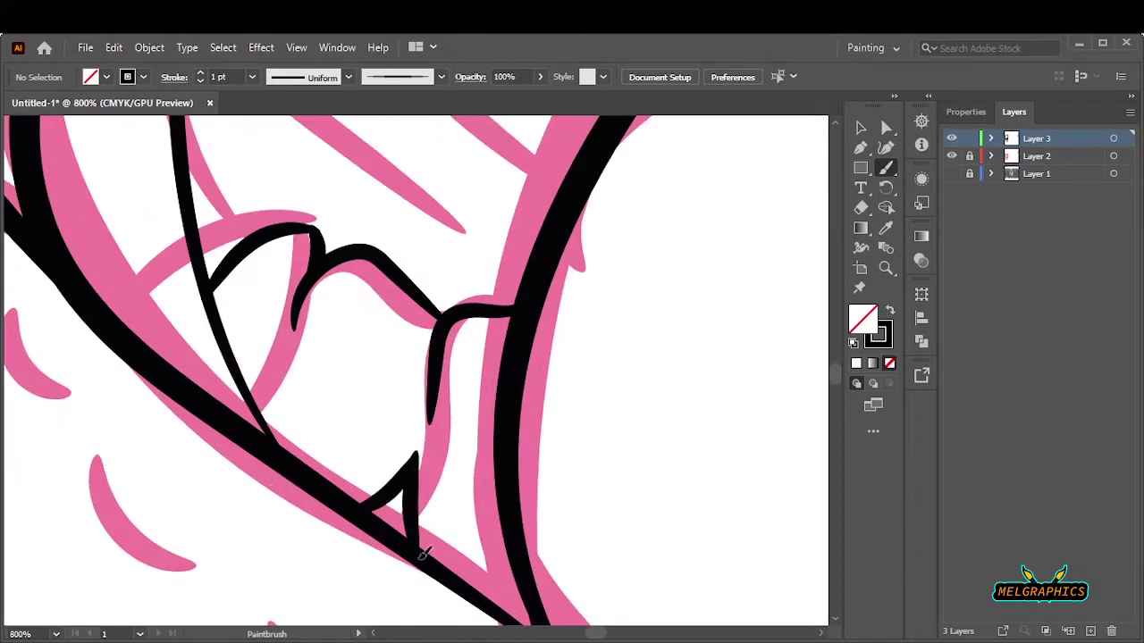
{"action": "key", "text": "ctrl+0"}
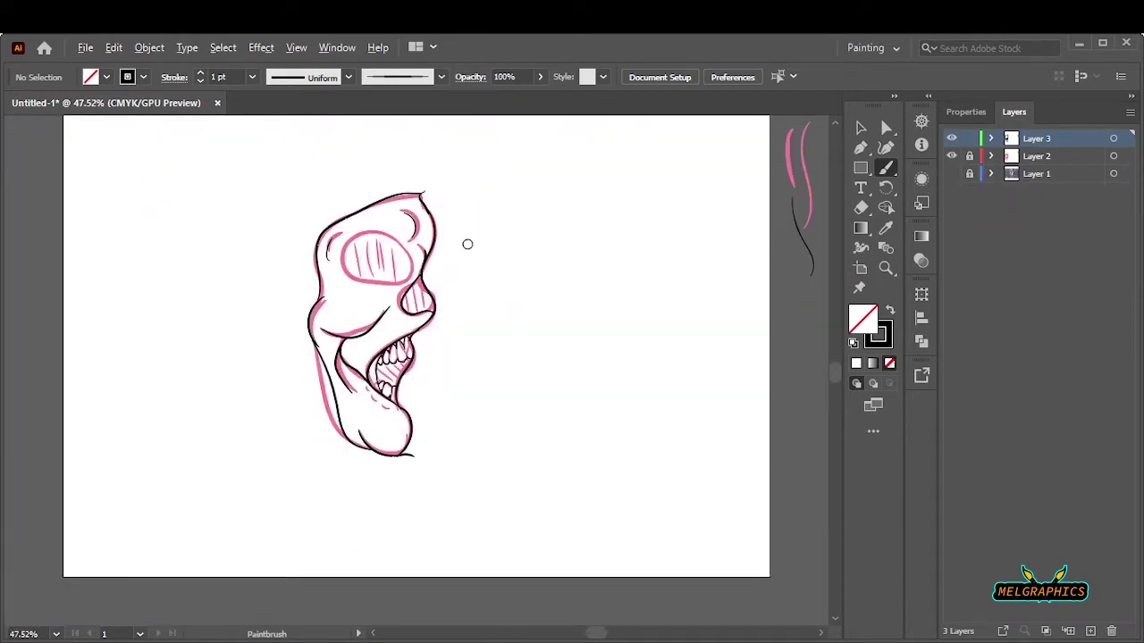
Step: Switch to a black fill with no stroke and draw the eye socket and nose shapes
{"action": "scroll", "coordinate": [375, 228], "scroll_direction": "up", "scroll_amount": 4}
{"action": "key", "text": "shift+x"}
{"action": "left_click_drag", "start_coordinate": [540, 383], "coordinate": [506, 308]}
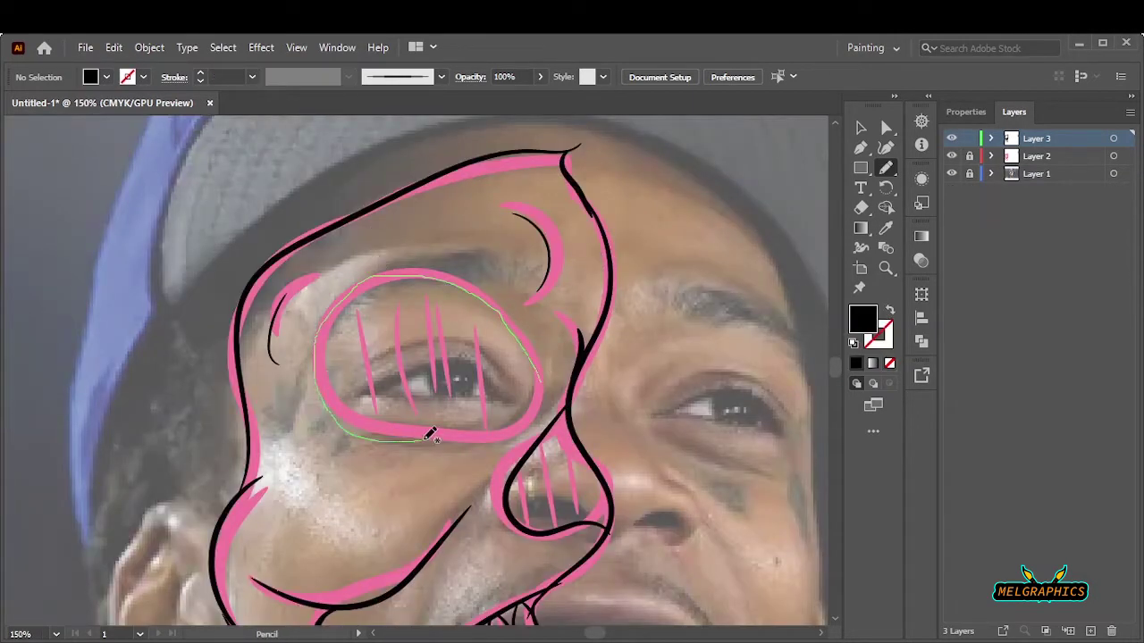
{"action": "left_click_drag", "start_coordinate": [430, 434], "coordinate": [538, 375]}
{"action": "scroll", "coordinate": [536, 370], "scroll_direction": "down", "scroll_amount": 5}
{"action": "left_click_drag", "start_coordinate": [563, 227], "coordinate": [512, 308]}
{"action": "key", "text": "ctrl+0"}
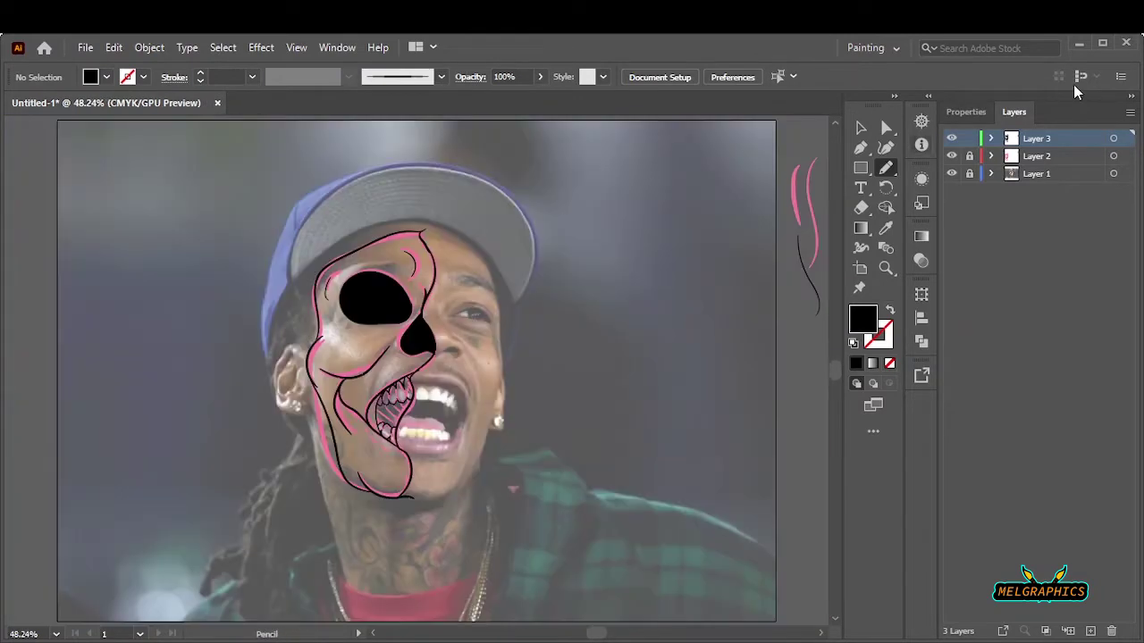
Step: Hide the photo and sketch, then fill the mouth interior with black shapes
{"action": "left_click", "coordinate": [952, 156]}
{"action": "scroll", "coordinate": [286, 304], "scroll_direction": "up", "scroll_amount": 5}
{"action": "left_click_drag", "start_coordinate": [289, 284], "coordinate": [285, 319]}
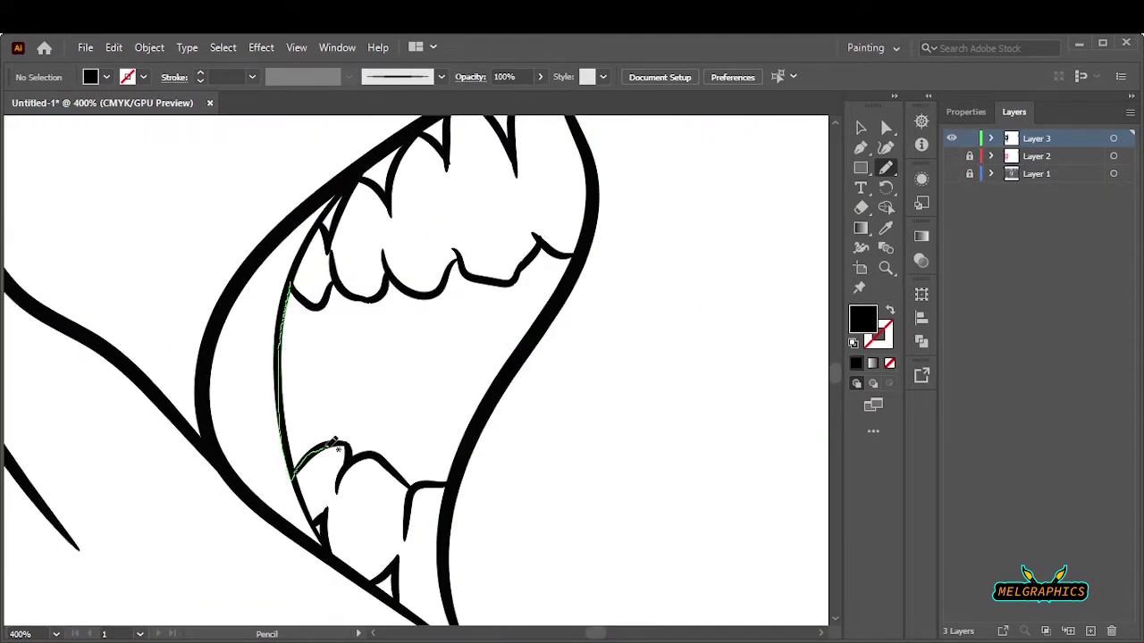
{"action": "left_click_drag", "start_coordinate": [375, 416], "coordinate": [299, 288]}
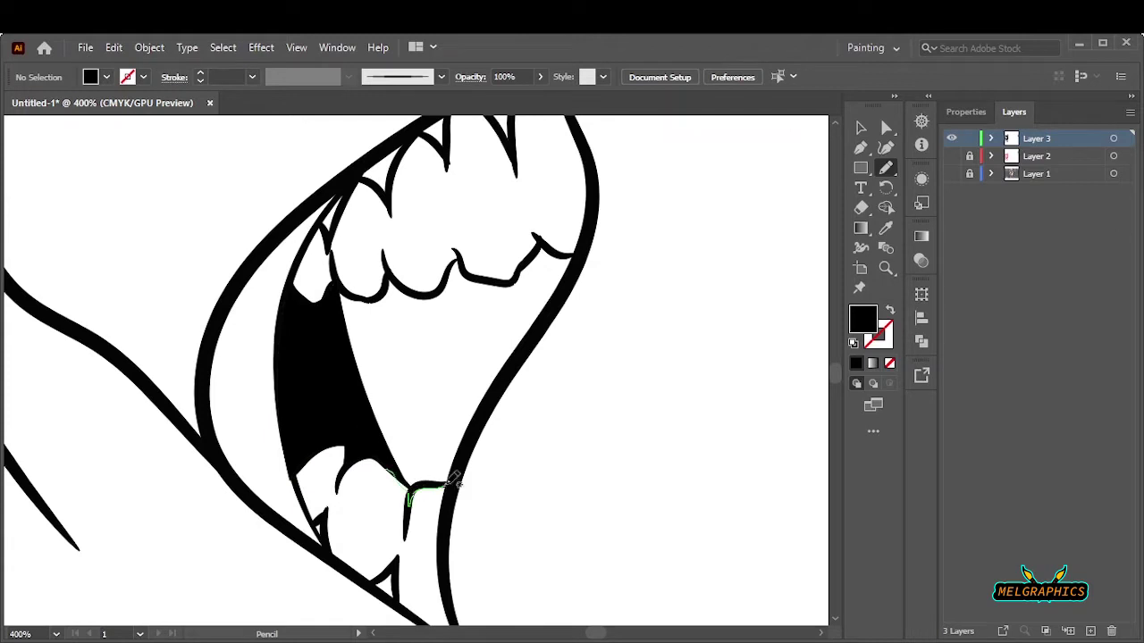
{"action": "left_click_drag", "start_coordinate": [394, 296], "coordinate": [404, 484]}
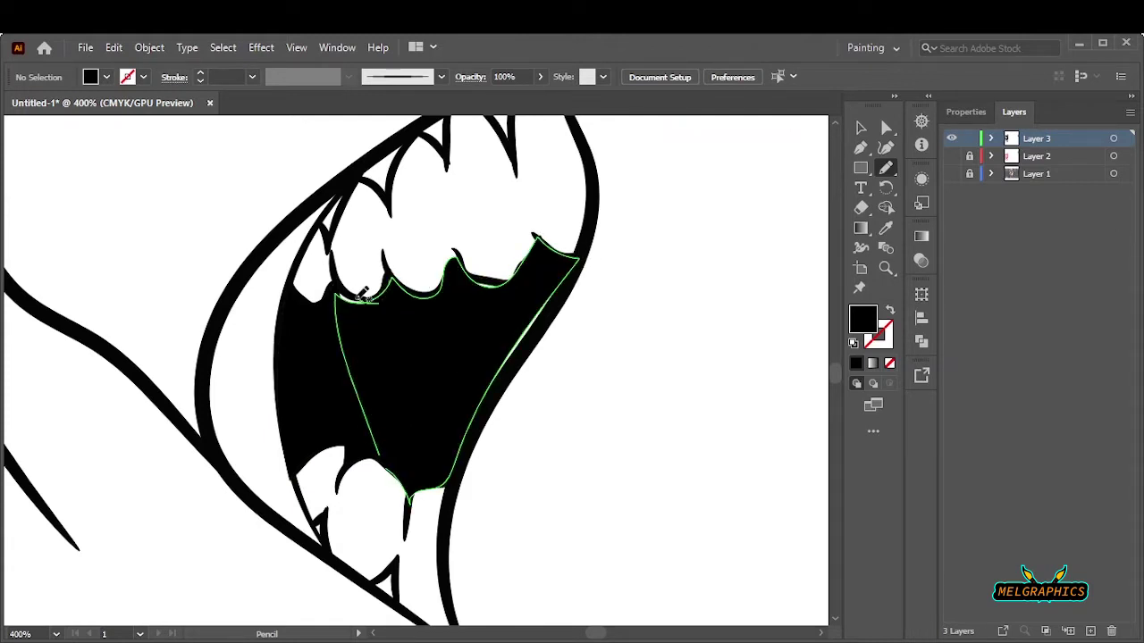
{"action": "left_click_drag", "start_coordinate": [471, 286], "coordinate": [503, 286]}
{"action": "key", "text": "ctrl+0"}
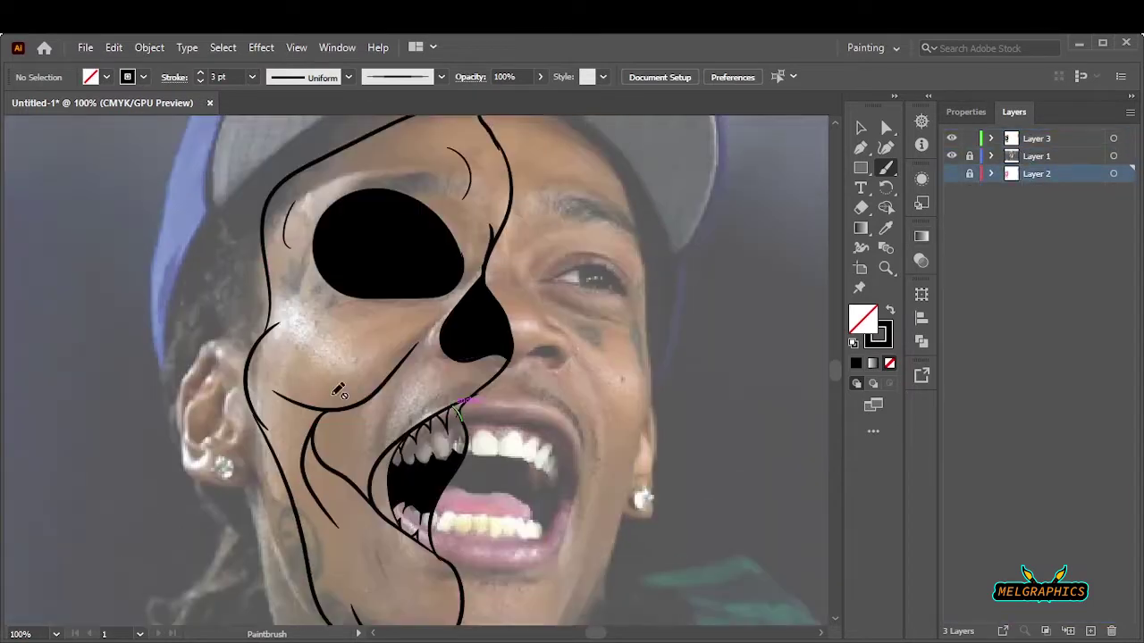
Step: Draw several black wrinkle curves beside the mouth
{"action": "left_click_drag", "start_coordinate": [395, 458], "coordinate": [343, 523]}
{"action": "left_click_drag", "start_coordinate": [415, 427], "coordinate": [373, 507]}
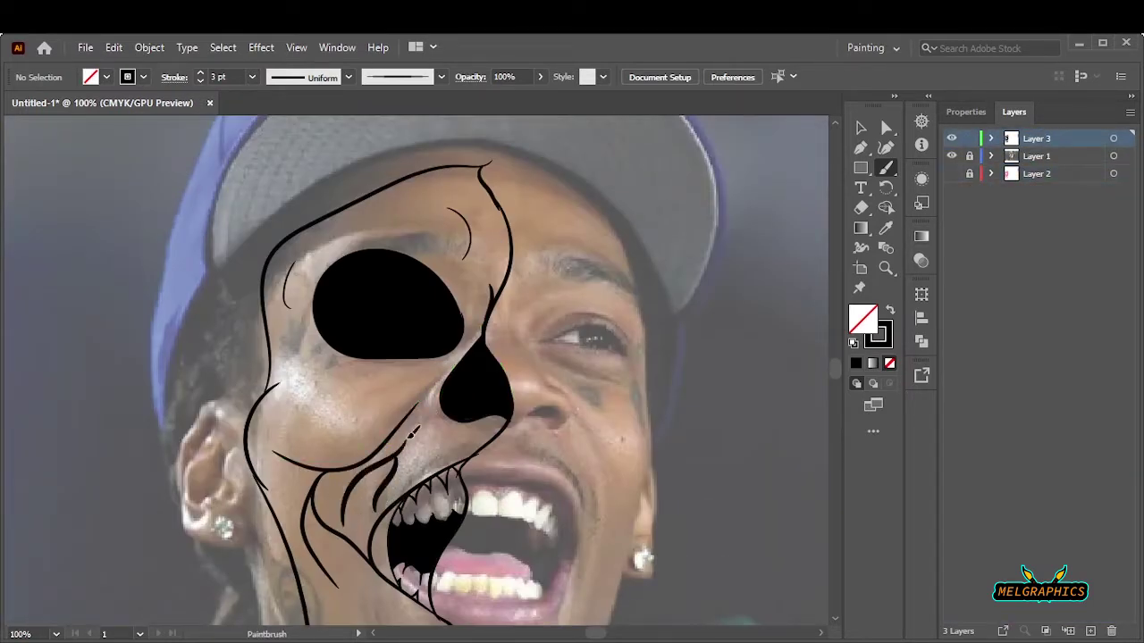
{"action": "left_click_drag", "start_coordinate": [397, 456], "coordinate": [332, 529]}
{"action": "scroll", "coordinate": [357, 411], "scroll_direction": "down", "scroll_amount": 5}
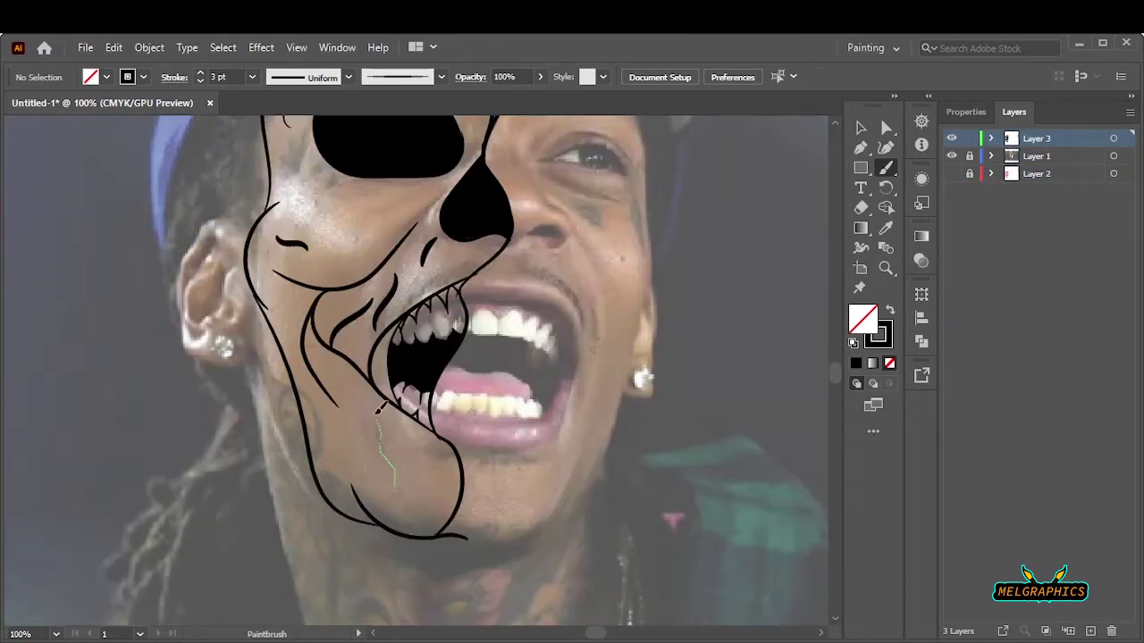
{"action": "left_click_drag", "start_coordinate": [394, 402], "coordinate": [363, 489]}
{"action": "left_click_drag", "start_coordinate": [379, 378], "coordinate": [345, 458]}
{"action": "scroll", "coordinate": [443, 426], "scroll_direction": "up", "scroll_amount": 5}
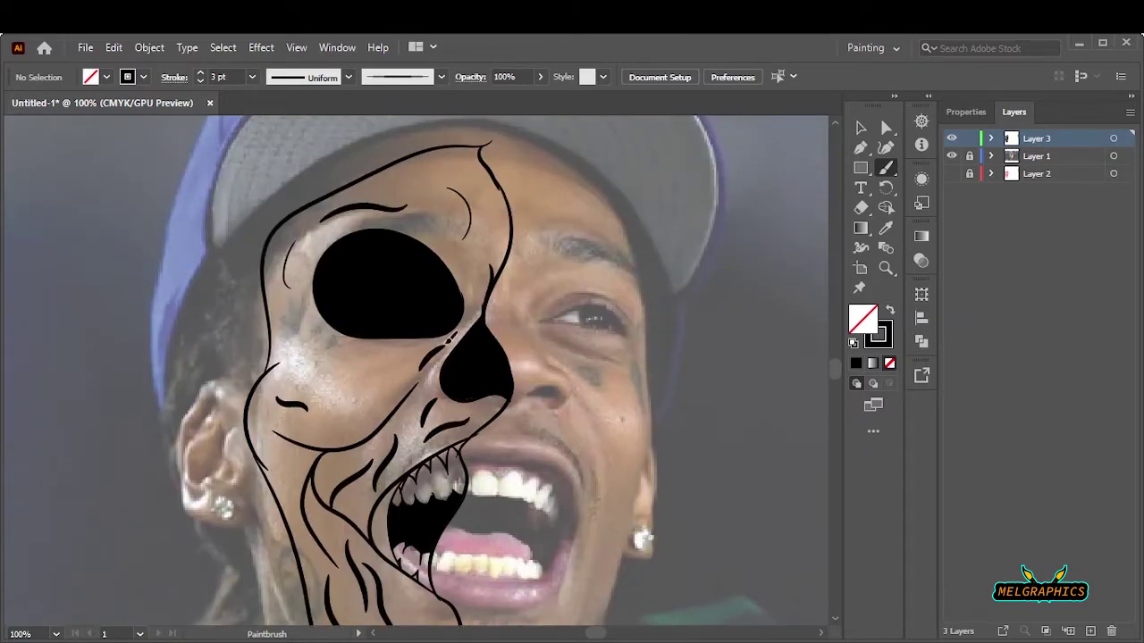
{"action": "key", "text": "ctrl+0"}
Step: Add another wrinkle stroke, then check the linework over the restored photo with select all
{"action": "left_click", "coordinate": [952, 157]}
{"action": "scroll", "coordinate": [382, 387], "scroll_direction": "up", "scroll_amount": 5}
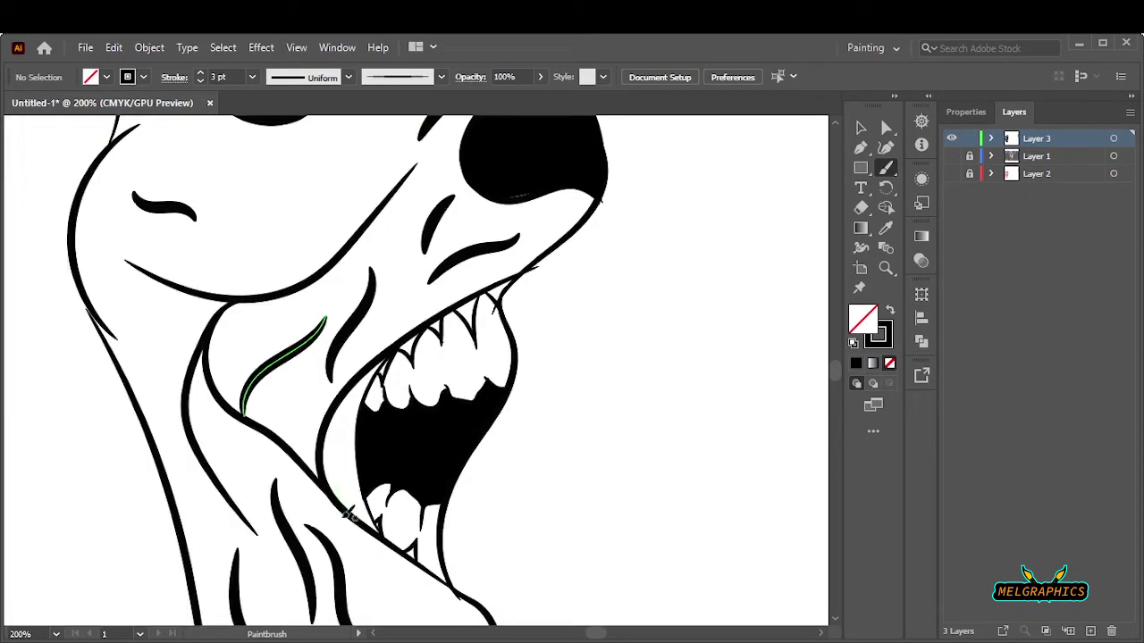
{"action": "left_click_drag", "start_coordinate": [340, 427], "coordinate": [348, 474]}
{"action": "key", "text": "v"}
{"action": "key", "text": "ctrl+0"}
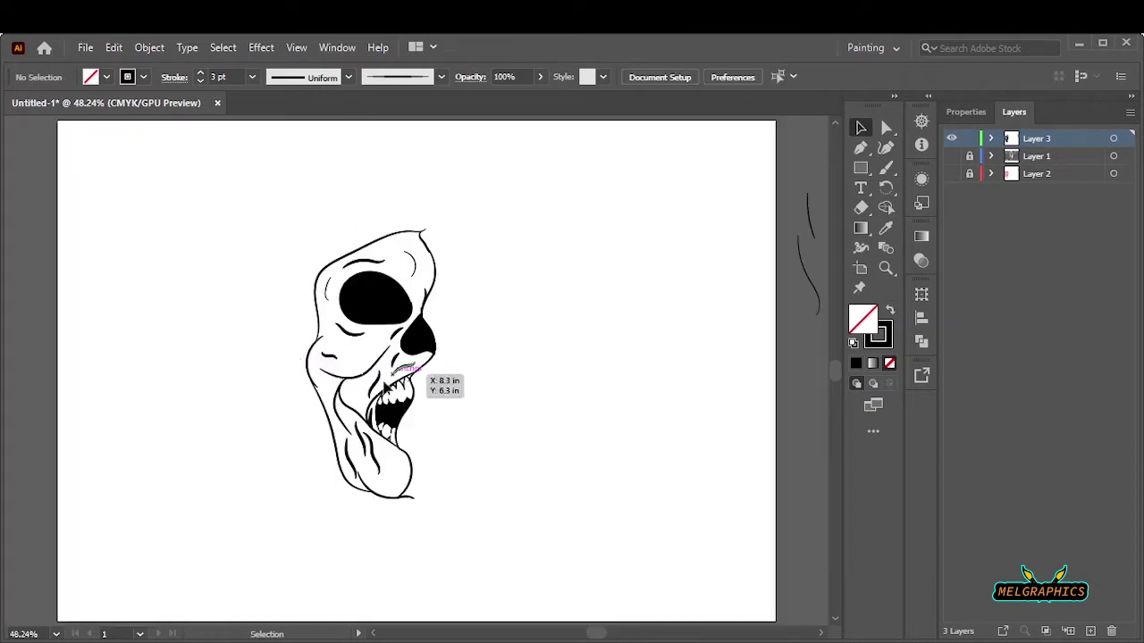
{"action": "left_click", "coordinate": [952, 156]}
{"action": "key", "text": "ctrl+a"}
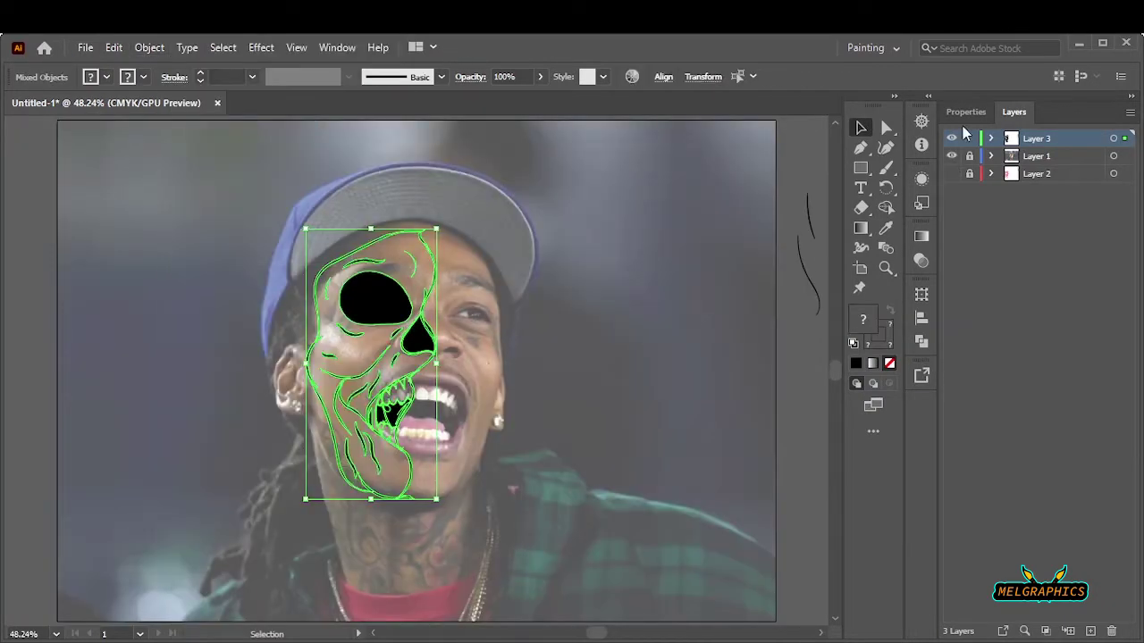
{"action": "key", "text": "ctrl+shift+a"}
{"action": "scroll", "coordinate": [407, 248], "scroll_direction": "up", "scroll_amount": 5}
{"action": "key", "text": "b"}
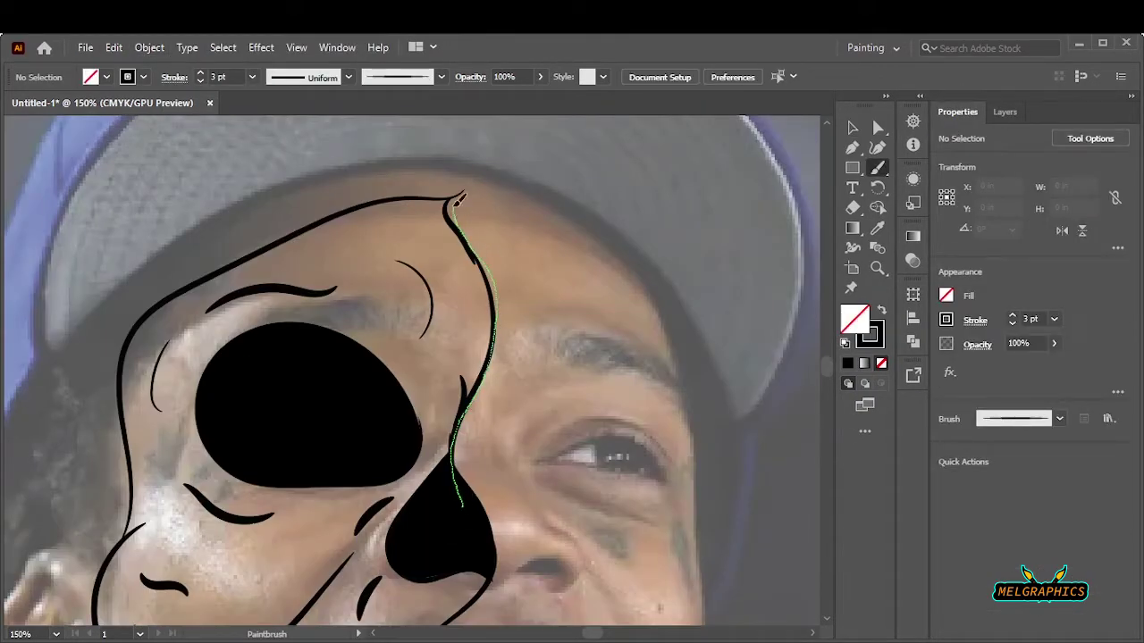
Step: Draw the forehead-to-nose contour up to the skull top, redraw the cheek curve, and select all
{"action": "left_click_drag", "start_coordinate": [463, 506], "coordinate": [478, 393]}
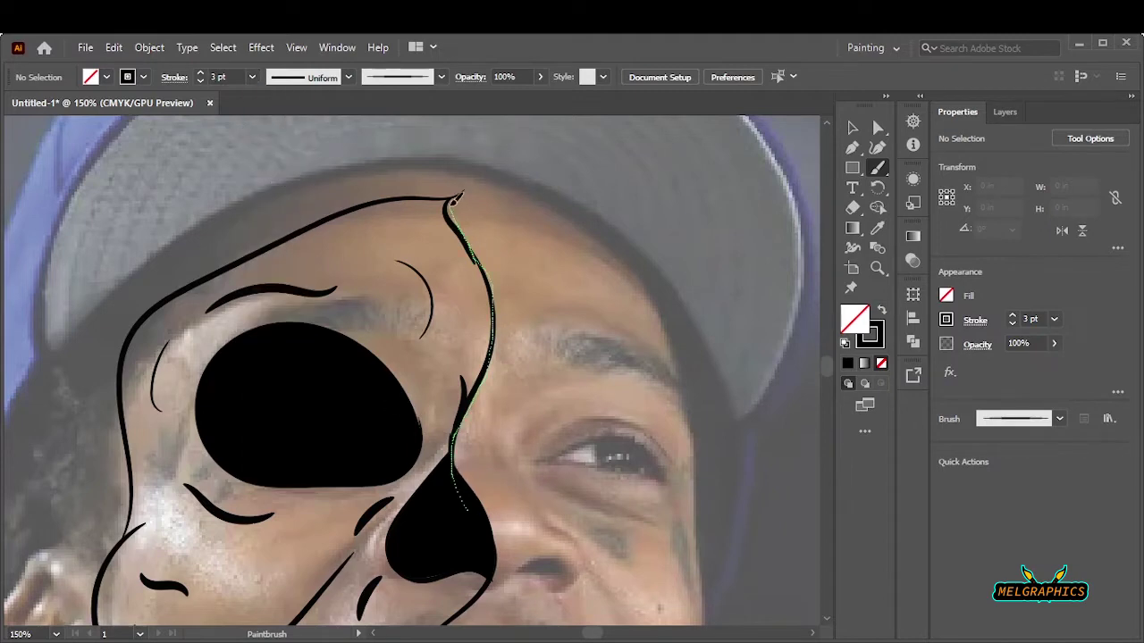
{"action": "left_click_drag", "start_coordinate": [479, 262], "coordinate": [456, 204]}
{"action": "left_click_drag", "start_coordinate": [491, 337], "coordinate": [497, 334]}
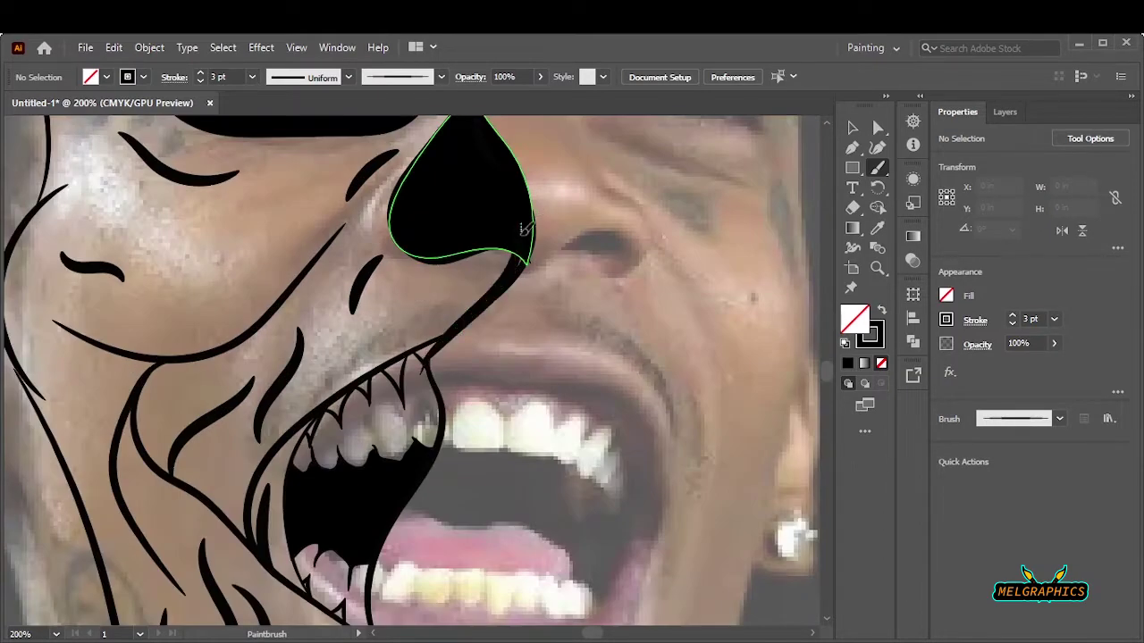
{"action": "left_click_drag", "start_coordinate": [348, 228], "coordinate": [67, 326]}
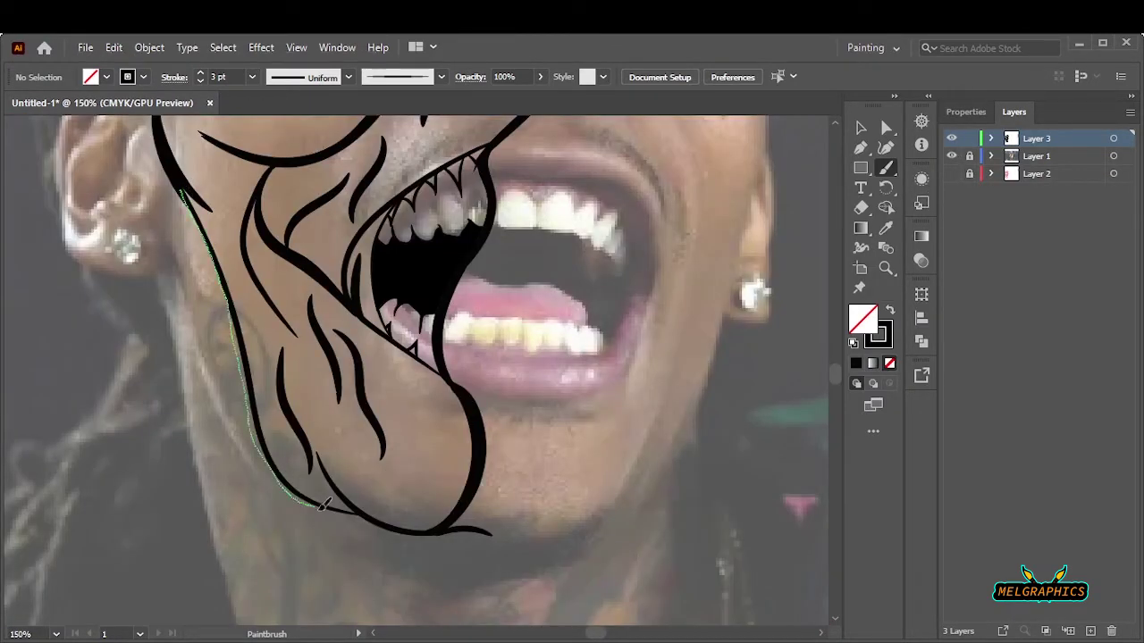
{"action": "key", "text": "ctrl+a"}
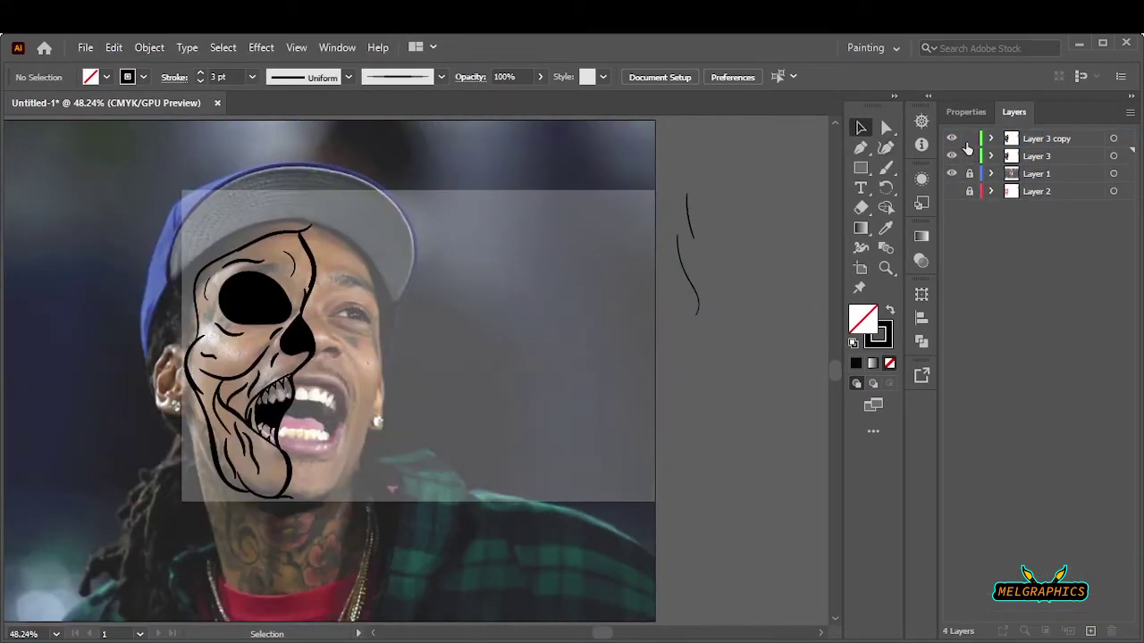
Step: Lock Layer 3 copy and draw a yellow-filled rectangle behind the skull
{"action": "left_click", "coordinate": [969, 138]}
{"action": "double_click", "coordinate": [863, 318]}
{"action": "left_click", "coordinate": [785, 252]}
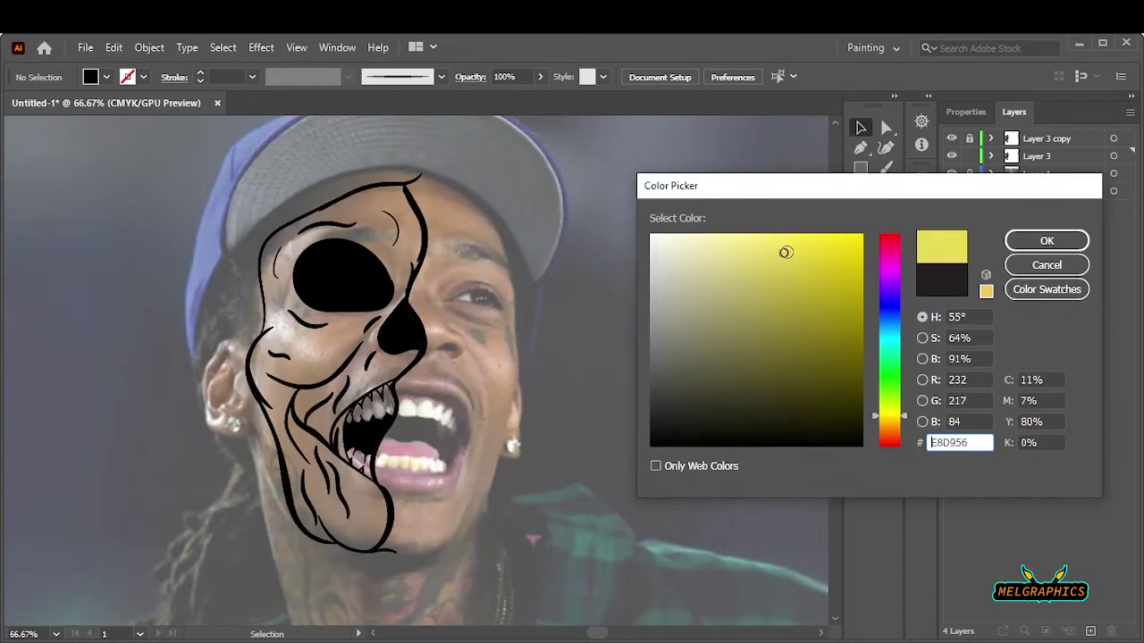
{"action": "left_click", "coordinate": [1046, 241]}
{"action": "key", "text": "m"}
{"action": "left_click_drag", "start_coordinate": [190, 151], "coordinate": [471, 568]}
Step: Adjust the yellow's CMYK colour balance, clip it inside the skull, and give the teeth a cream fill
{"action": "left_click", "coordinate": [114, 47]}
{"action": "left_click", "coordinate": [429, 385]}
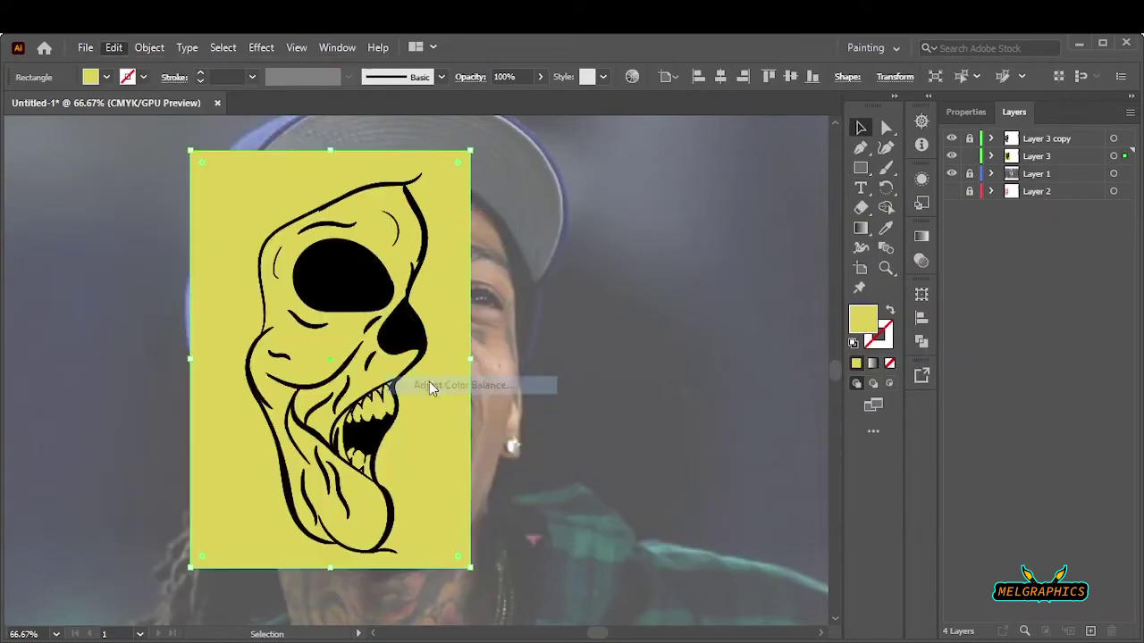
{"action": "left_click_drag", "start_coordinate": [865, 273], "coordinate": [861, 197]}
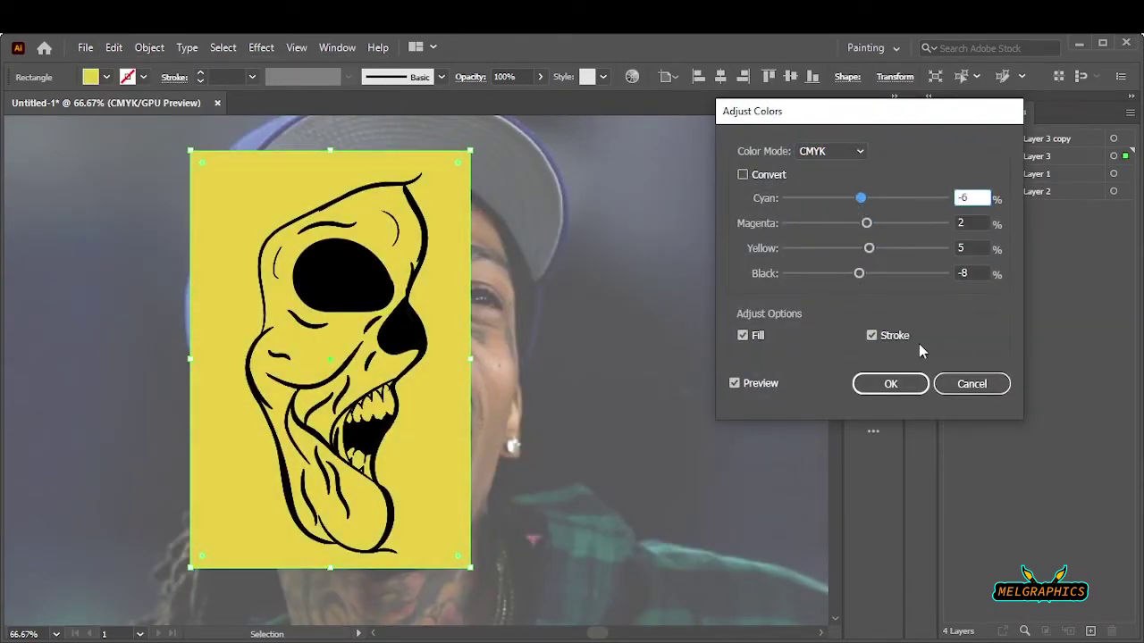
{"action": "left_click", "coordinate": [891, 383]}
{"action": "left_click", "coordinate": [536, 348]}
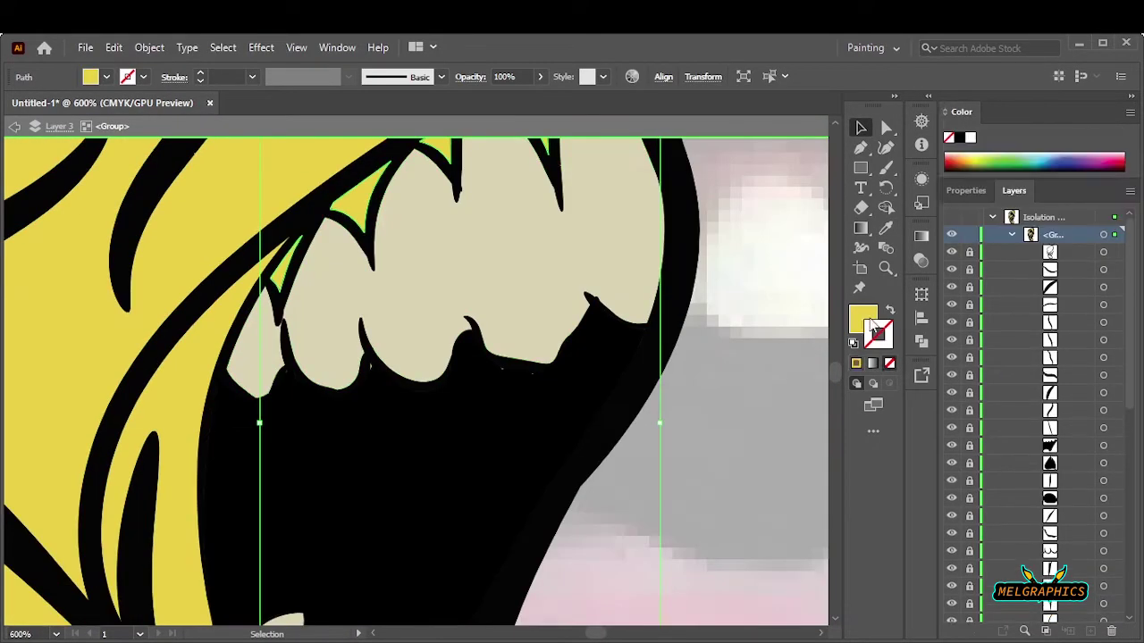
{"action": "double_click", "coordinate": [870, 322]}
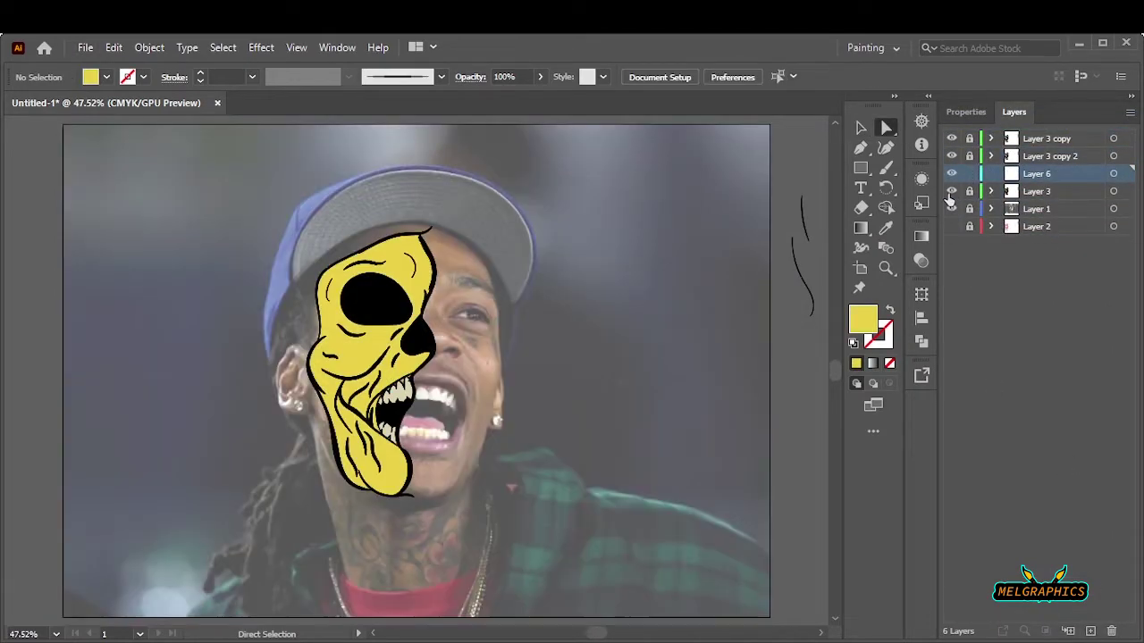
{"action": "left_click", "coordinate": [951, 191]}
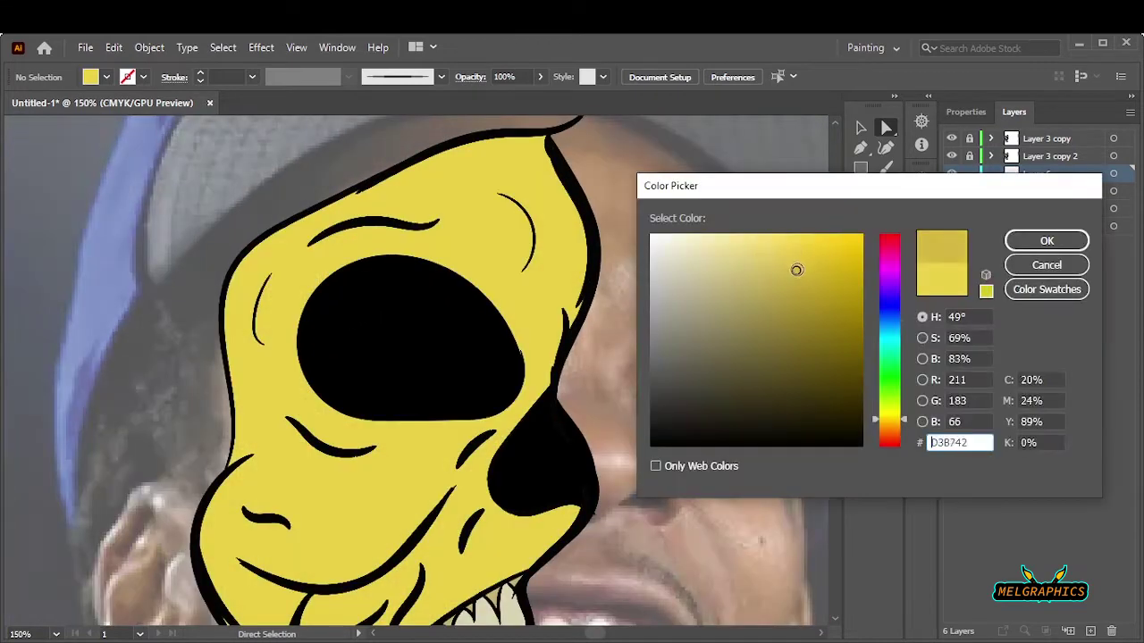
Step: Draw flat yellow fill shapes beside the eye socket and across the left cheek
{"action": "key", "text": "Return"}
{"action": "key", "text": "n"}
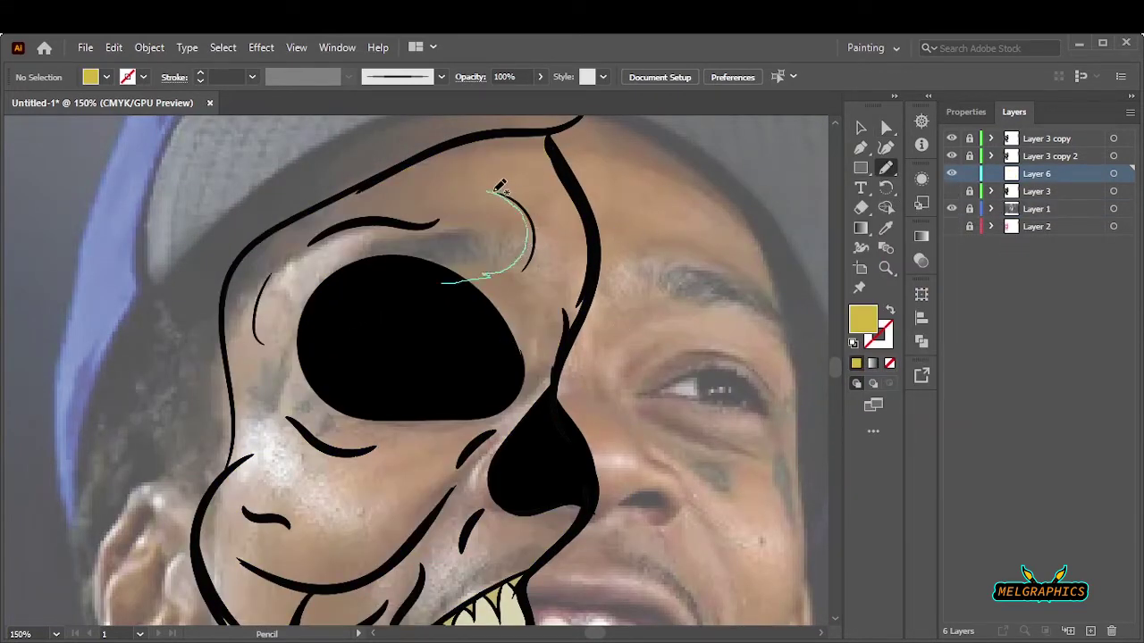
{"action": "left_click_drag", "start_coordinate": [552, 413], "coordinate": [311, 329]}
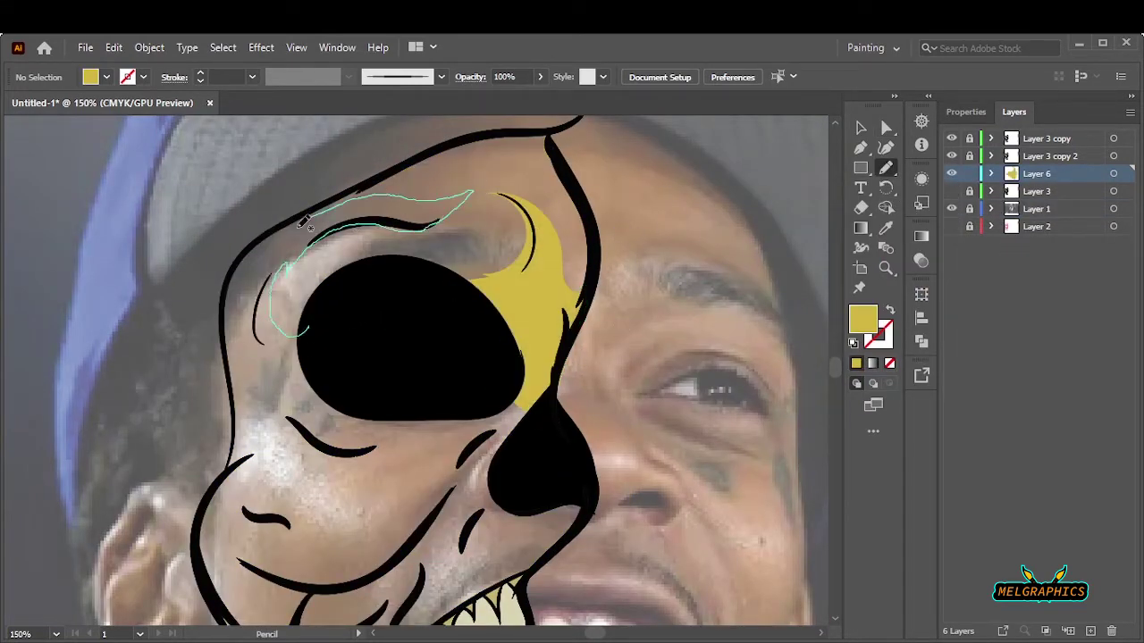
{"action": "left_click_drag", "start_coordinate": [323, 456], "coordinate": [412, 295]}
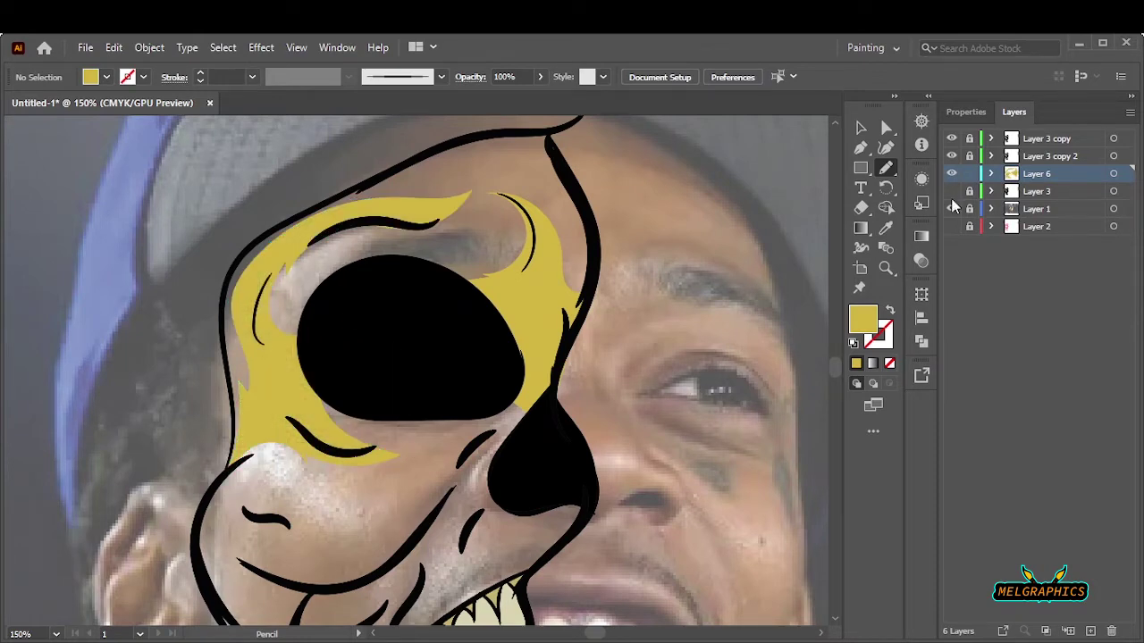
{"action": "scroll", "coordinate": [429, 357], "scroll_direction": "down", "scroll_amount": 3}
{"action": "mouse_move", "coordinate": [456, 217]}
{"action": "left_mouse_down"}
{"action": "mouse_move", "coordinate": [430, 279]}
{"action": "mouse_move", "coordinate": [539, 187]}
{"action": "left_mouse_up"}
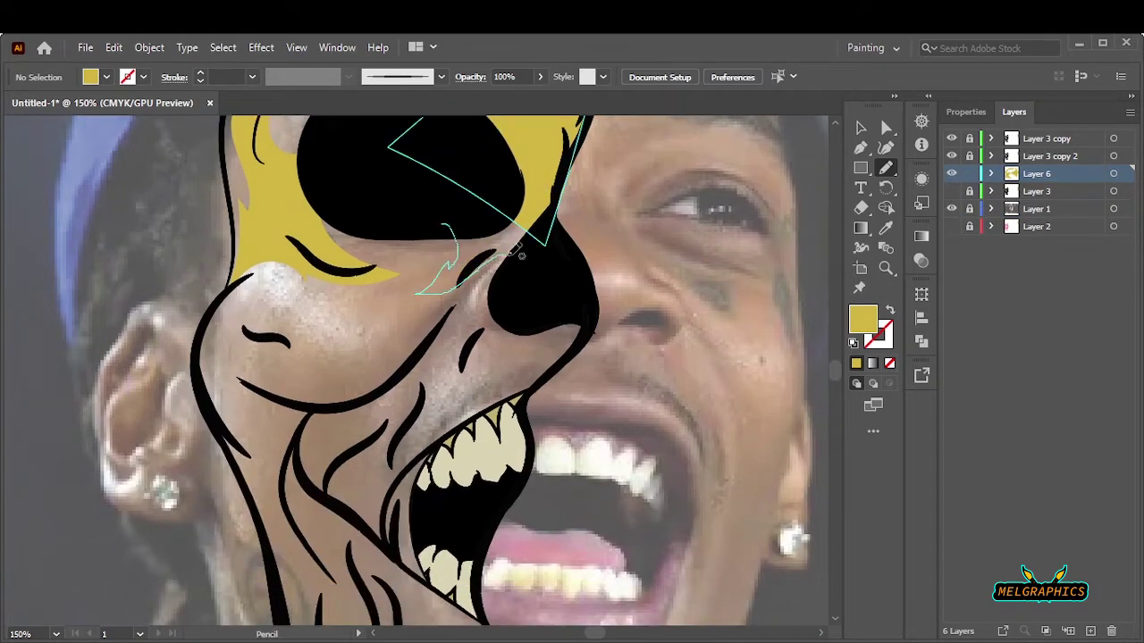
{"action": "scroll", "coordinate": [329, 279], "scroll_direction": "down", "scroll_amount": 2}
{"action": "left_click_drag", "start_coordinate": [519, 254], "coordinate": [319, 424]}
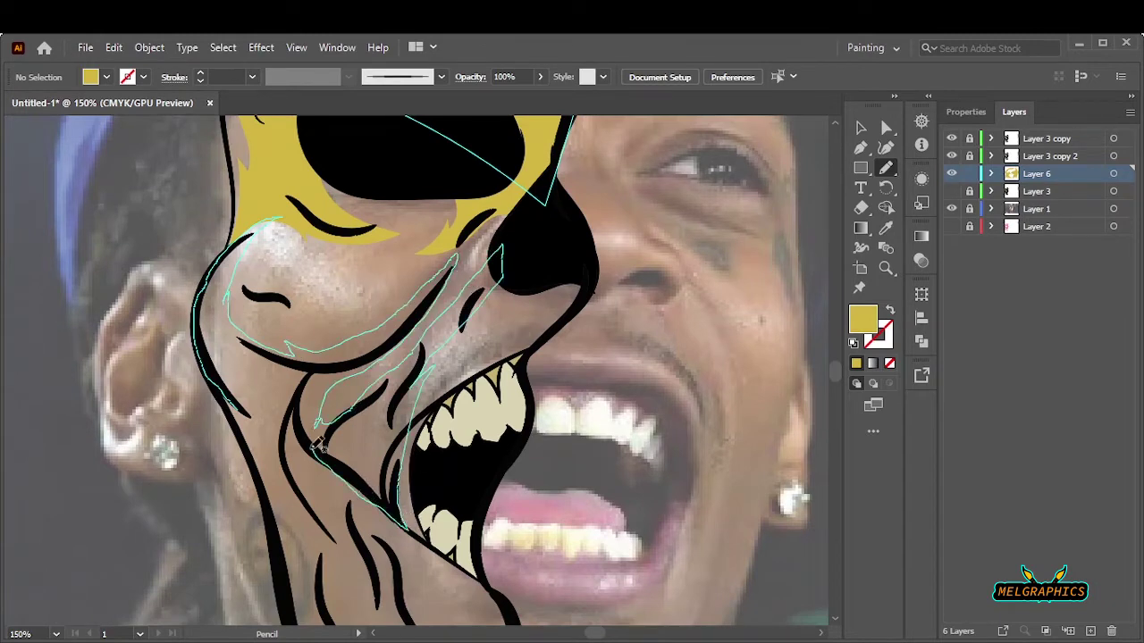
Step: Extend the yellow fill down around the jaw and over the tongue
{"action": "scroll", "coordinate": [230, 400], "scroll_direction": "down", "scroll_amount": 5}
{"action": "left_click_drag", "start_coordinate": [472, 243], "coordinate": [386, 355]}
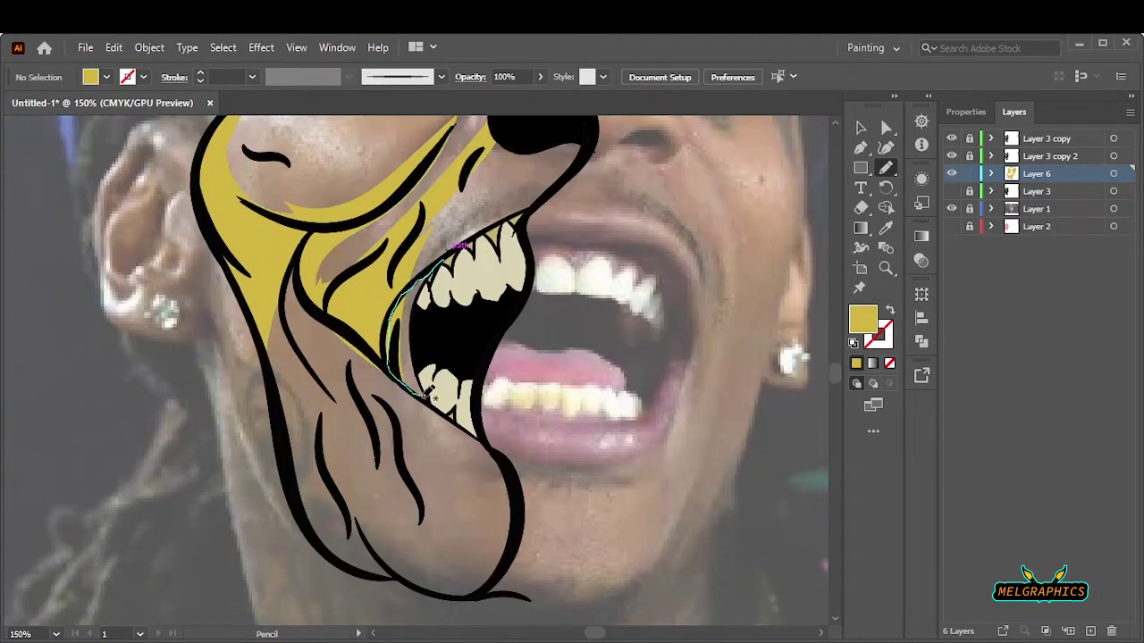
{"action": "scroll", "coordinate": [386, 355], "scroll_direction": "down", "scroll_amount": 4}
{"action": "scroll", "coordinate": [386, 354], "scroll_direction": "up", "scroll_amount": 2}
{"action": "left_click_drag", "start_coordinate": [293, 239], "coordinate": [308, 362]}
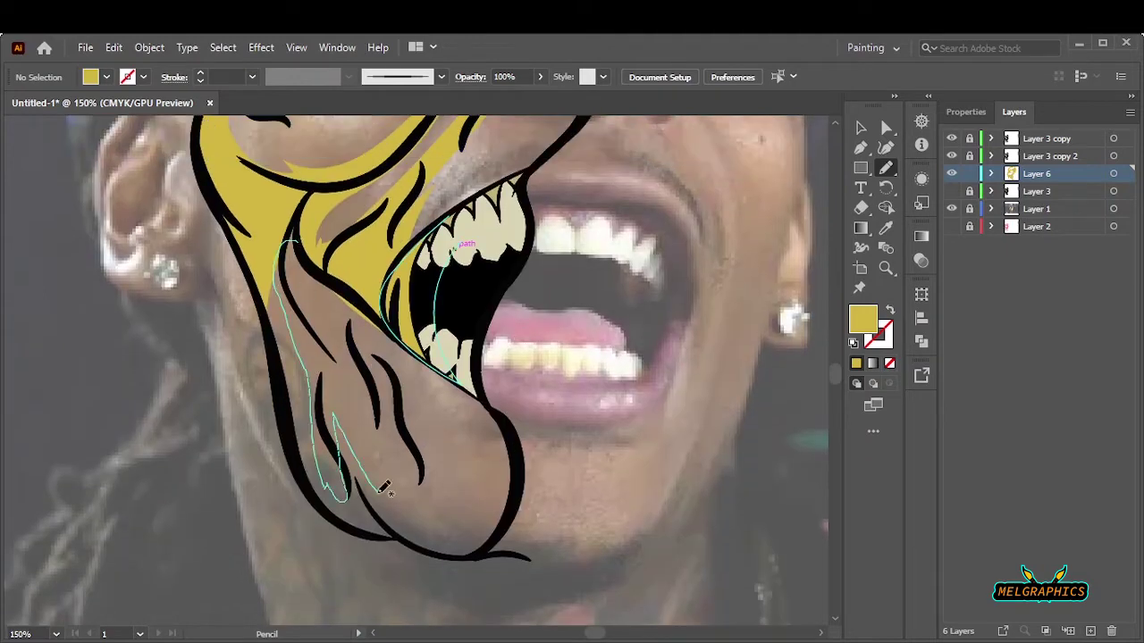
{"action": "left_click_drag", "start_coordinate": [315, 255], "coordinate": [277, 286]}
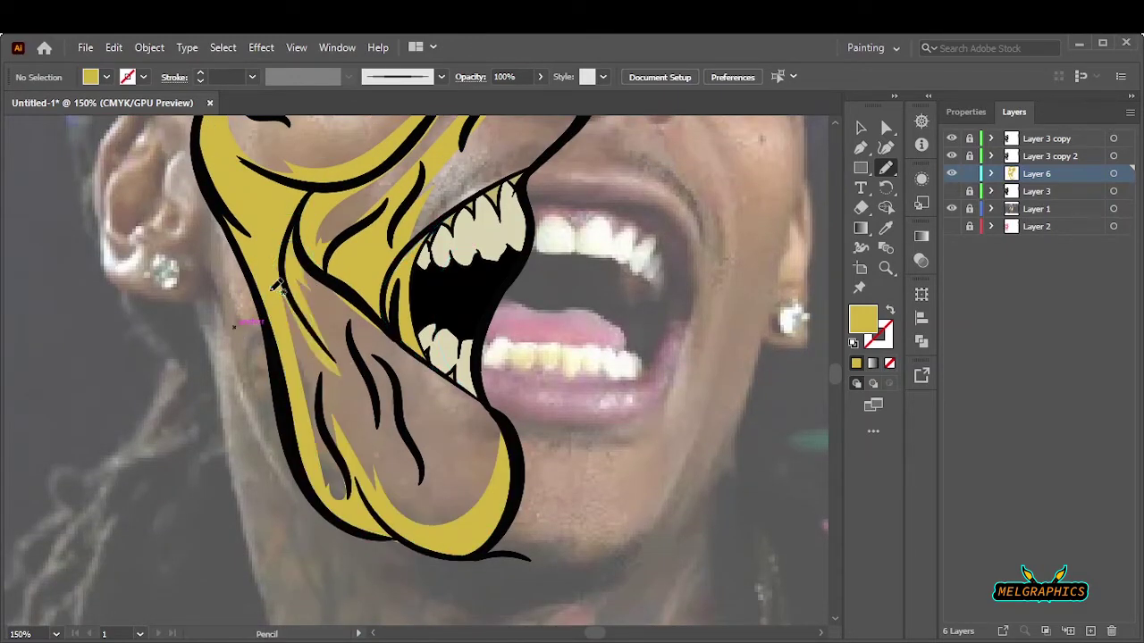
{"action": "left_click_drag", "start_coordinate": [416, 465], "coordinate": [427, 368]}
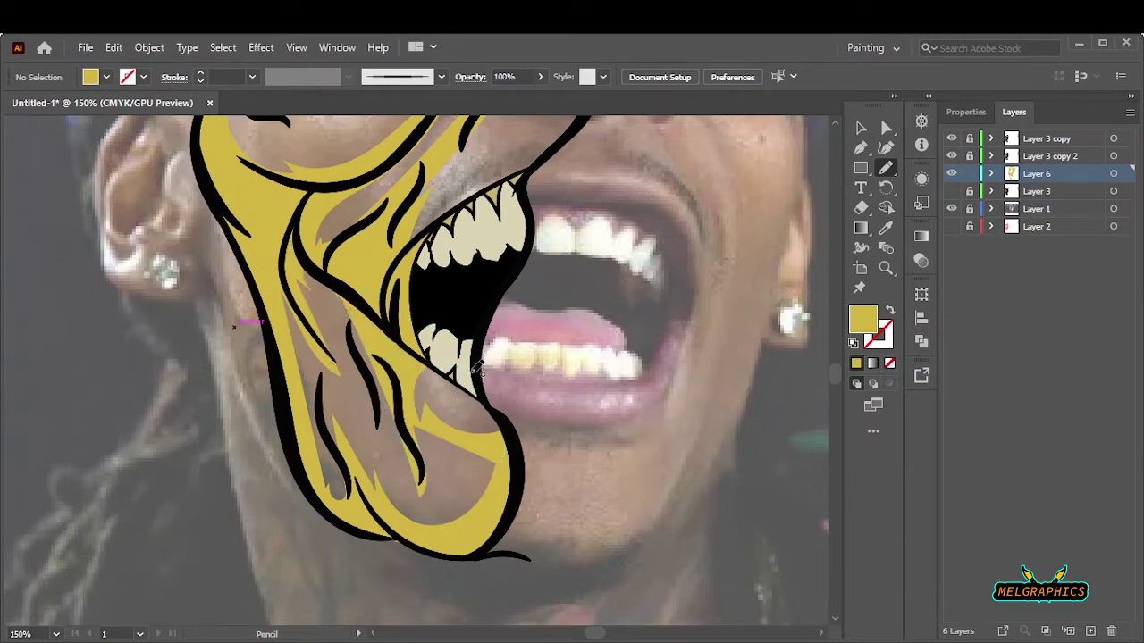
Step: Fit the artwork in view, make Layer 3 visible again, and open the fill colour picker
{"action": "key", "text": "ctrl+0"}
{"action": "left_click", "coordinate": [951, 192]}
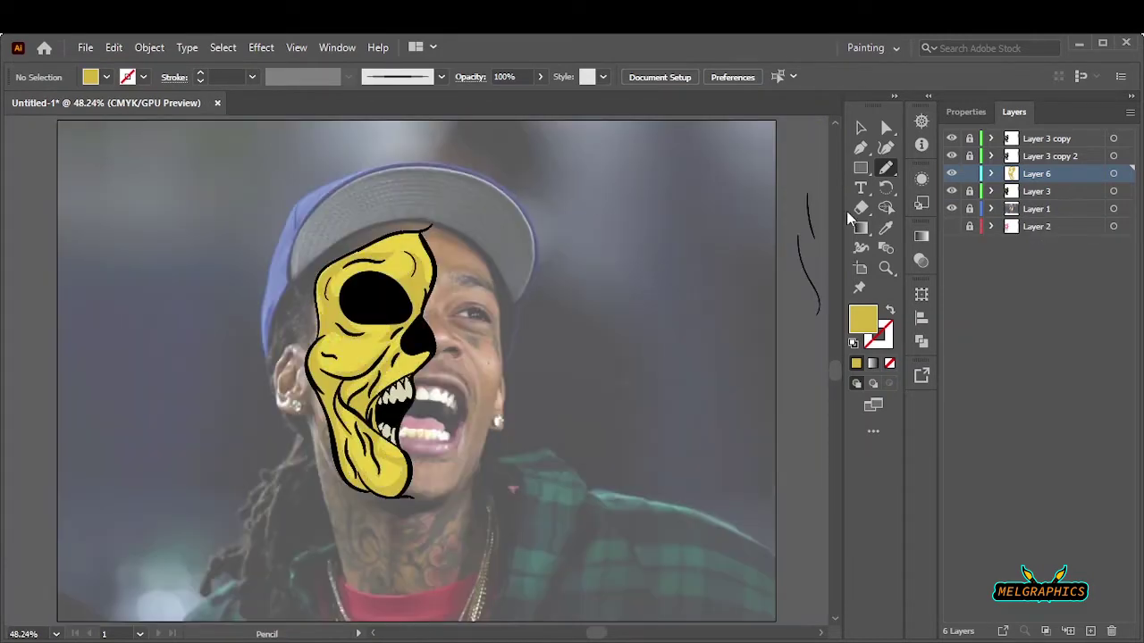
{"action": "double_click", "coordinate": [862, 317]}
Step: Set a darker yellow fill and shade the brow, eye socket and upper left skull edge
{"action": "left_click", "coordinate": [1047, 239]}
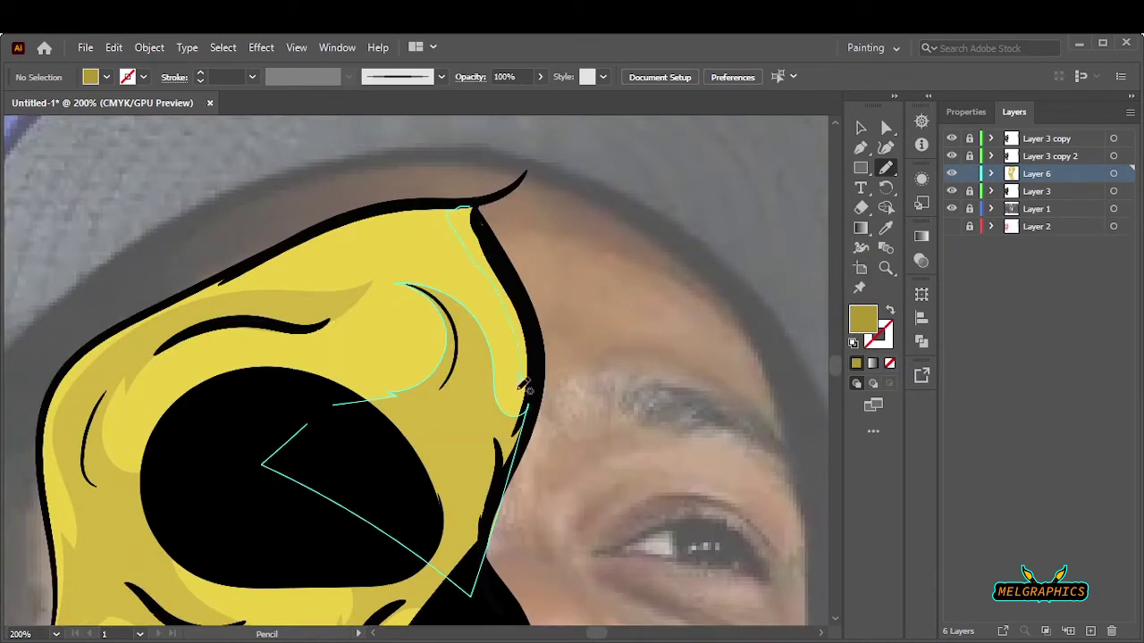
{"action": "left_click_drag", "start_coordinate": [529, 426], "coordinate": [525, 420]}
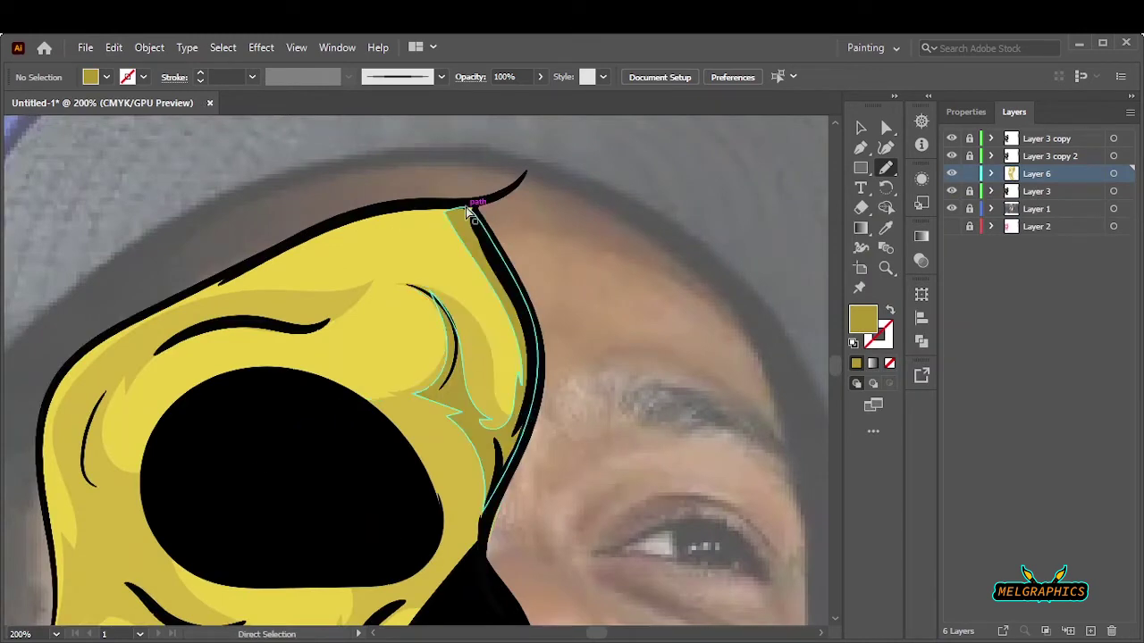
{"action": "key", "text": "ctrl+0"}
{"action": "scroll", "coordinate": [358, 402], "scroll_direction": "up", "scroll_amount": 3}
{"action": "left_click_drag", "start_coordinate": [311, 292], "coordinate": [340, 523]}
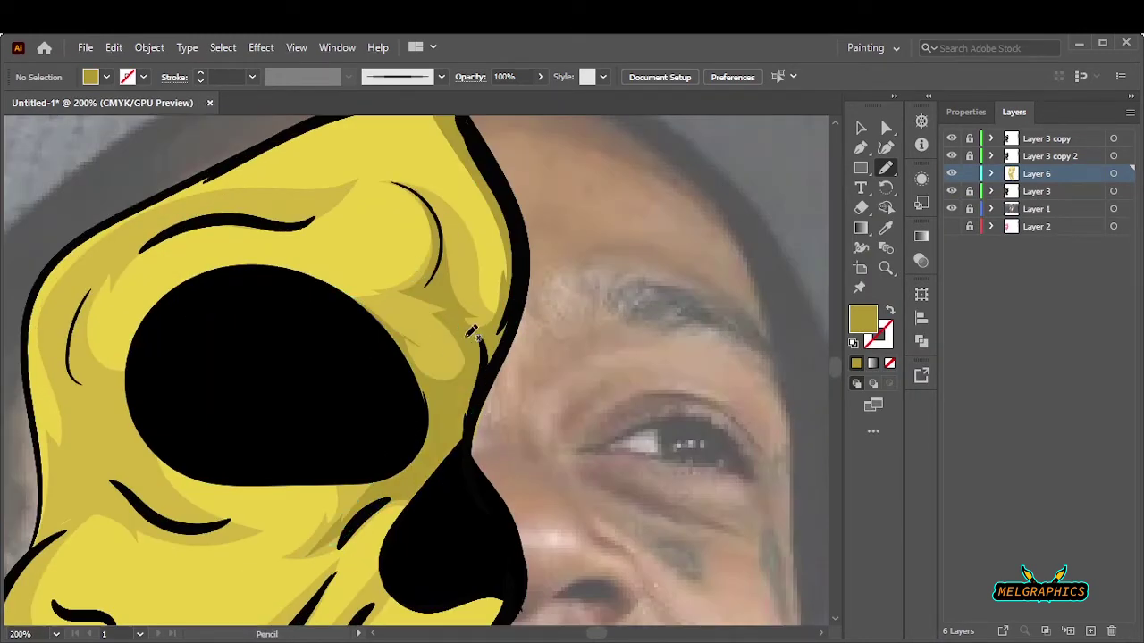
{"action": "key", "text": "ctrl+0"}
{"action": "scroll", "coordinate": [438, 333], "scroll_direction": "up", "scroll_amount": 3}
{"action": "left_click_drag", "start_coordinate": [599, 219], "coordinate": [380, 298]}
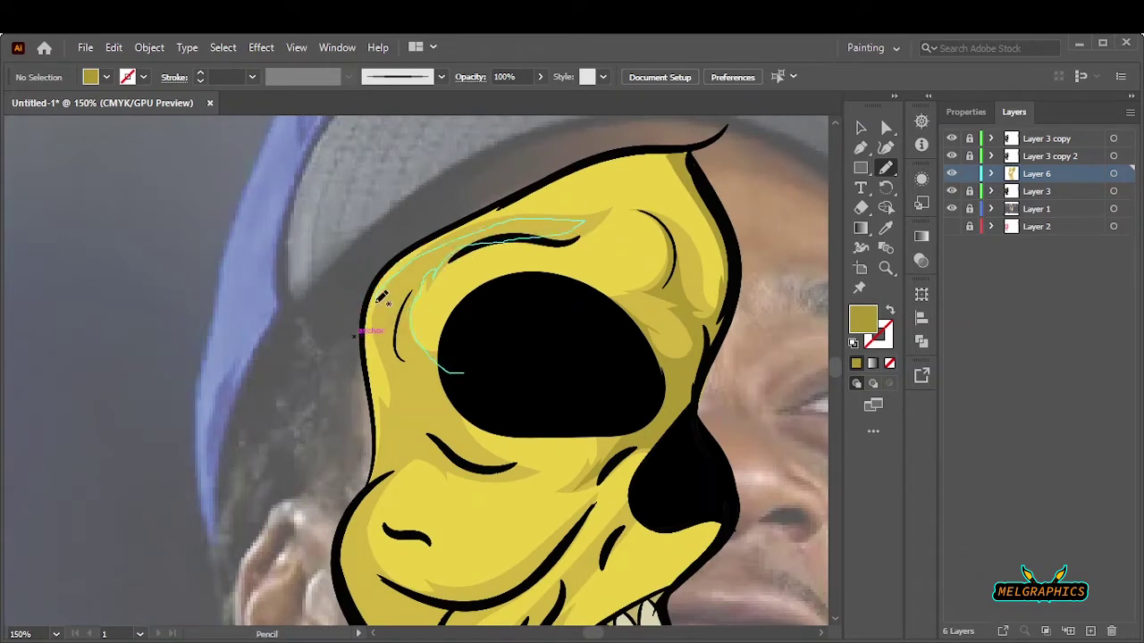
{"action": "left_click_drag", "start_coordinate": [417, 390], "coordinate": [451, 371]}
Step: Add a darker yellow shading shape over the cheek
{"action": "key", "text": "ctrl+0"}
{"action": "scroll", "coordinate": [339, 331], "scroll_direction": "up", "scroll_amount": 4}
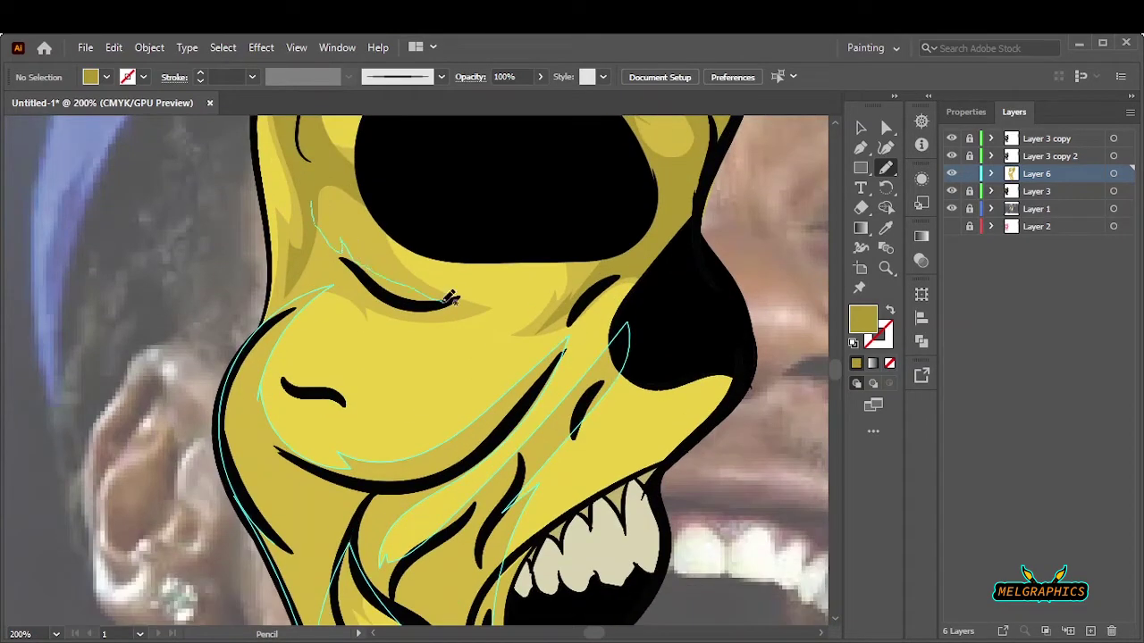
{"action": "scroll", "coordinate": [447, 357], "scroll_direction": "down", "scroll_amount": 5}
{"action": "scroll", "coordinate": [447, 357], "scroll_direction": "up", "scroll_amount": 3}
{"action": "mouse_move", "coordinate": [428, 223]}
{"action": "left_mouse_down"}
{"action": "mouse_move", "coordinate": [367, 412]}
{"action": "mouse_move", "coordinate": [422, 231]}
{"action": "left_mouse_up"}
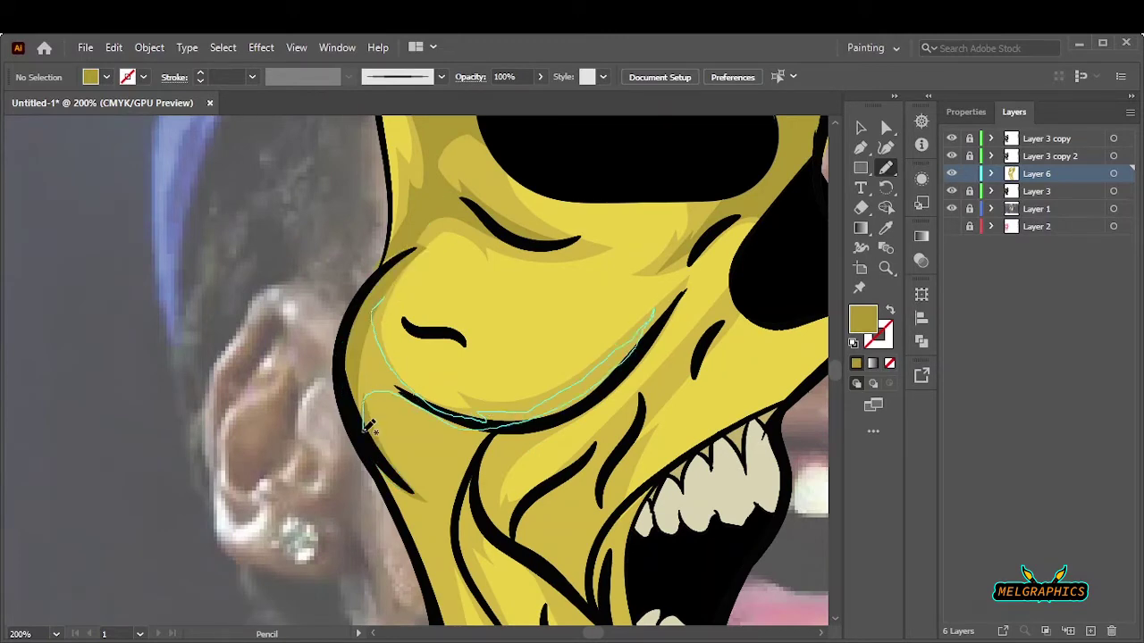
{"action": "left_click_drag", "start_coordinate": [367, 427], "coordinate": [367, 428]}
{"action": "key", "text": "ctrl+0"}
{"action": "scroll", "coordinate": [446, 357], "scroll_direction": "up", "scroll_amount": 4}
Step: Add darker yellow shading along the lower jaw's left side
{"action": "left_click_drag", "start_coordinate": [478, 335], "coordinate": [451, 268]}
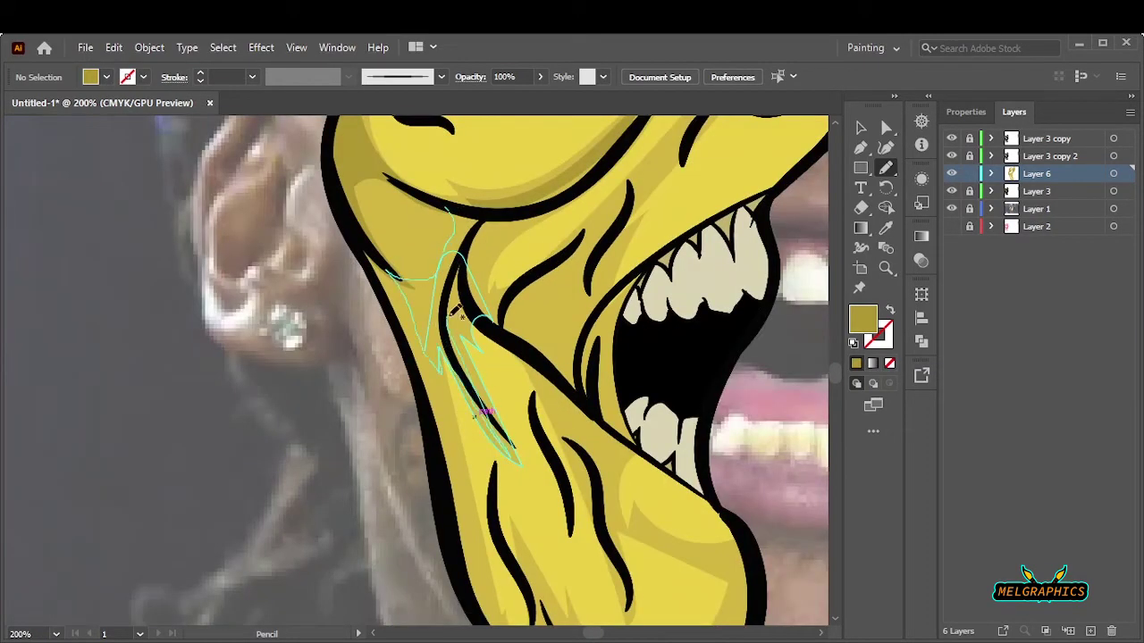
{"action": "mouse_move", "coordinate": [421, 322]}
{"action": "left_mouse_down"}
{"action": "mouse_move", "coordinate": [456, 317]}
{"action": "mouse_move", "coordinate": [489, 502]}
{"action": "left_mouse_up"}
{"action": "scroll", "coordinate": [456, 318], "scroll_direction": "down", "scroll_amount": 3}
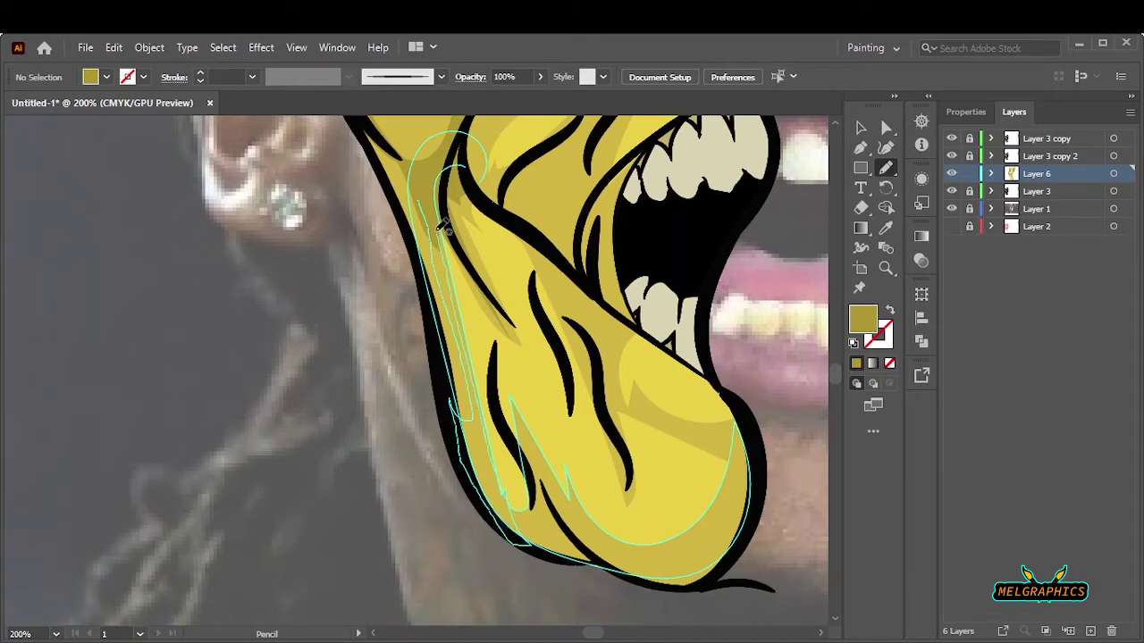
{"action": "left_click_drag", "start_coordinate": [443, 227], "coordinate": [444, 229]}
{"action": "key", "text": "ctrl+0"}
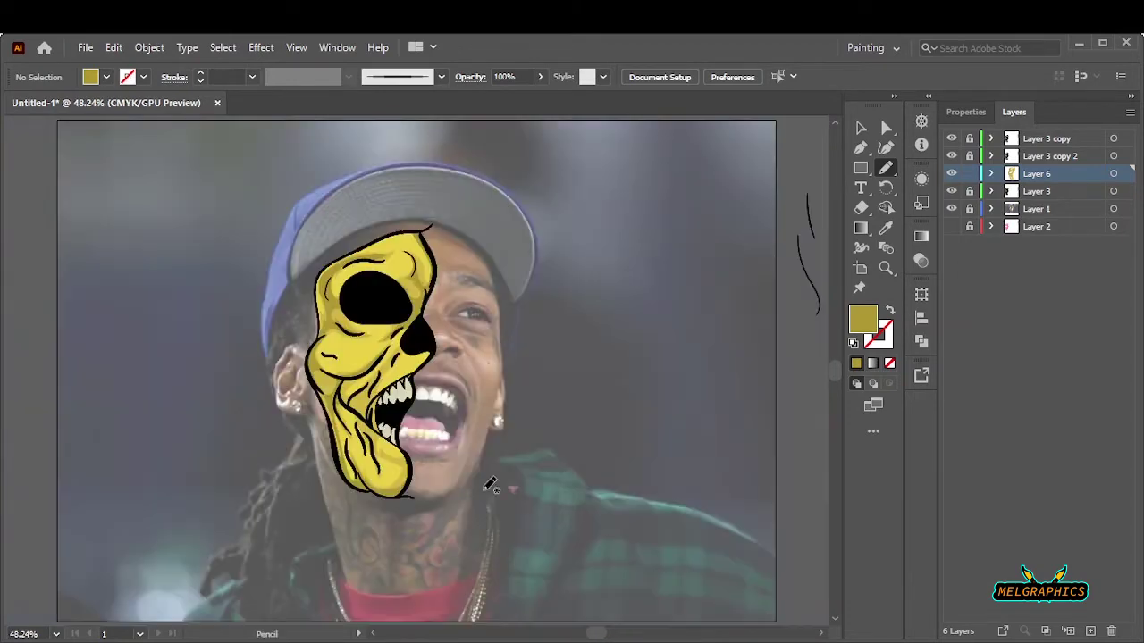
{"action": "scroll", "coordinate": [492, 480], "scroll_direction": "up", "scroll_amount": 5}
{"action": "left_click_drag", "start_coordinate": [474, 333], "coordinate": [474, 335]}
{"action": "key", "text": "ctrl+0"}
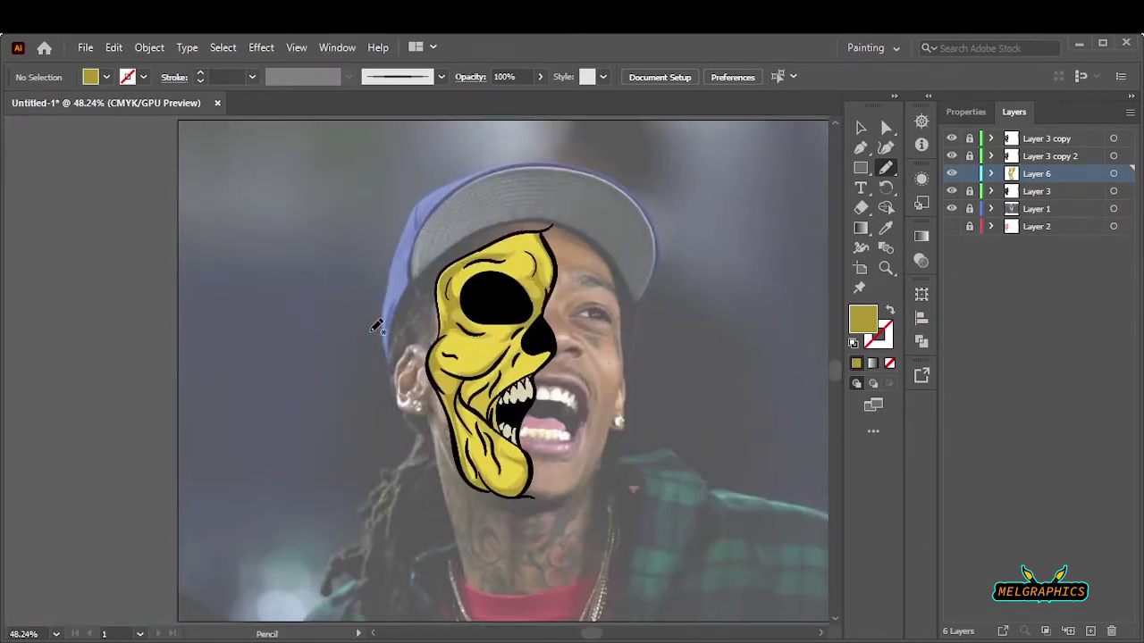
{"action": "scroll", "coordinate": [454, 441], "scroll_direction": "up", "scroll_amount": 5}
Step: Draw a darker yellow shading shape beside the teeth
{"action": "left_click_drag", "start_coordinate": [685, 213], "coordinate": [529, 439]}
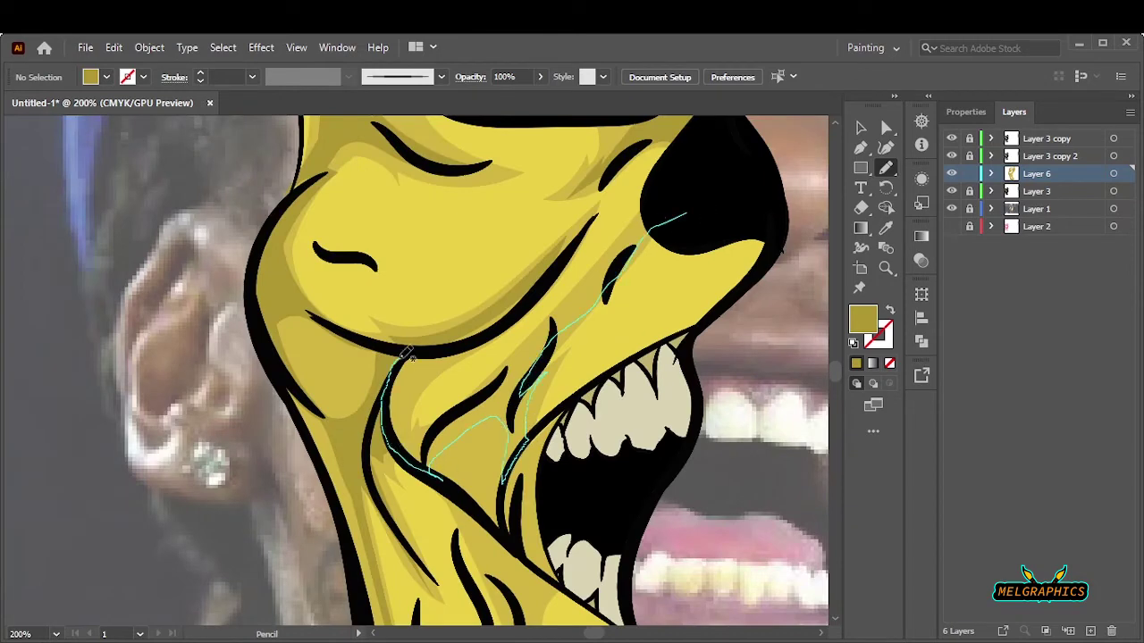
{"action": "left_click_drag", "start_coordinate": [564, 306], "coordinate": [565, 305]}
{"action": "scroll", "coordinate": [536, 339], "scroll_direction": "down", "scroll_amount": 3}
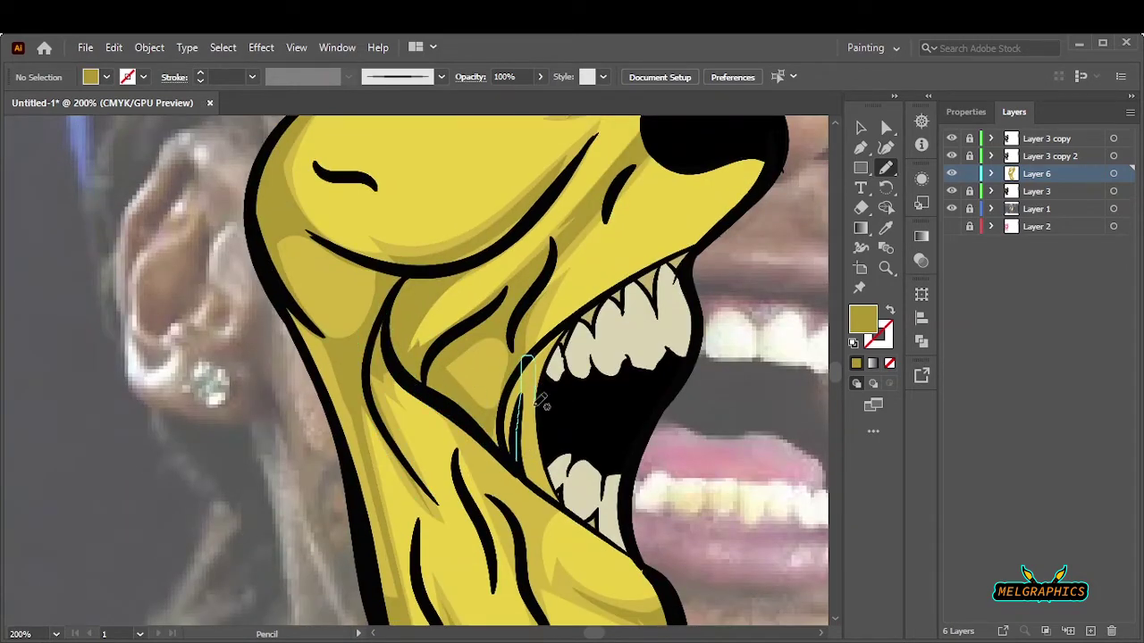
{"action": "left_click_drag", "start_coordinate": [539, 399], "coordinate": [503, 255]}
{"action": "key", "text": "ctrl+0"}
Step: Set the background photo's opacity back to 100%
{"action": "left_click", "coordinate": [860, 127]}
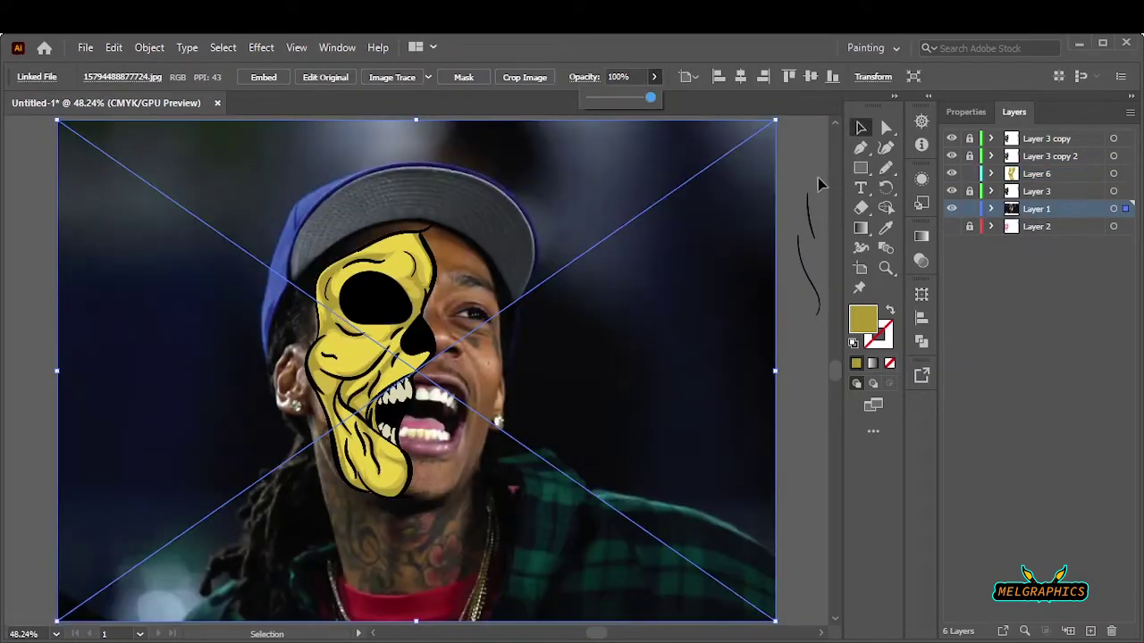
{"action": "left_click", "coordinate": [827, 179]}
{"action": "scroll", "coordinate": [332, 280], "scroll_direction": "up", "scroll_amount": 5}
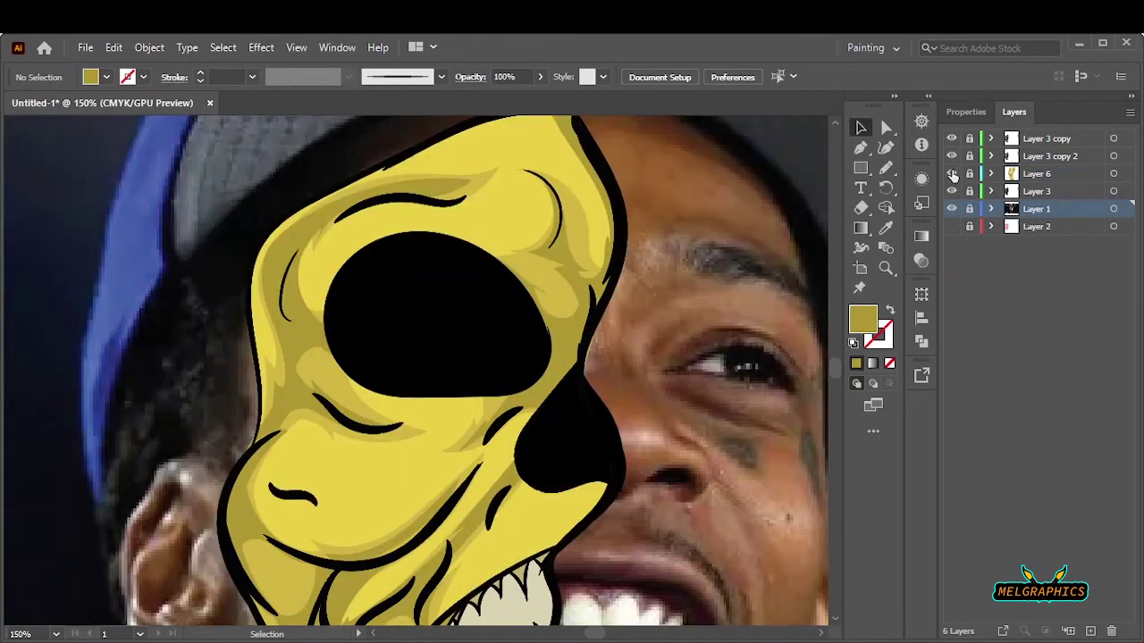
Step: Add a new layer above the skull fill and set a darker mustard fill colour
{"action": "left_click", "coordinate": [1036, 174]}
{"action": "key", "text": "ctrl+l"}
{"action": "key", "text": "n"}
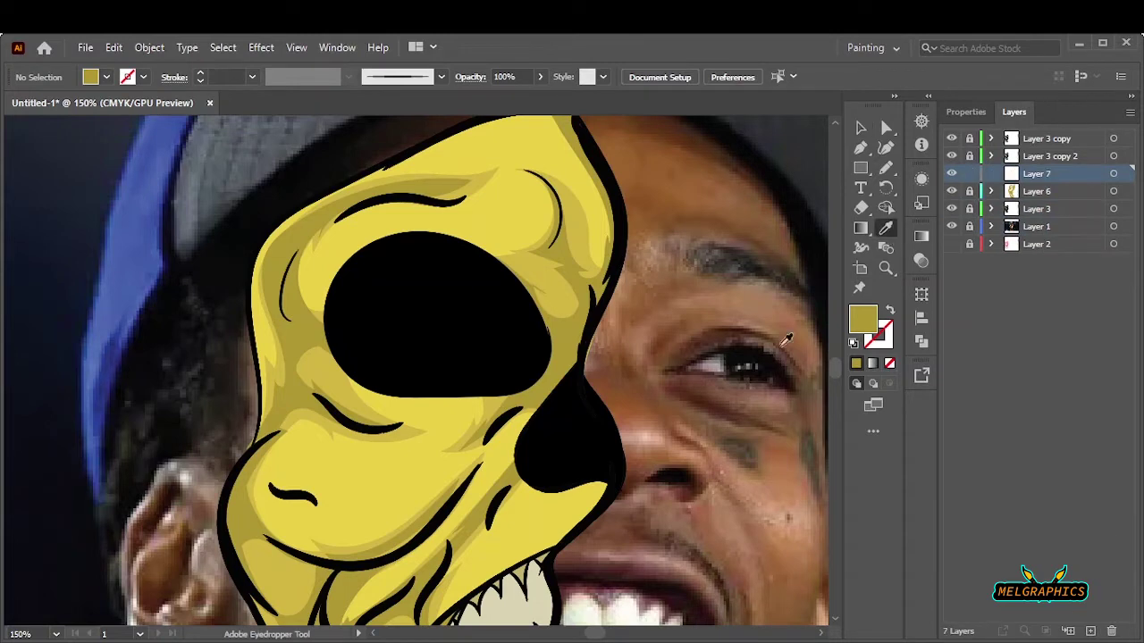
{"action": "double_click", "coordinate": [863, 317]}
{"action": "key", "text": "Return"}
Step: Draw a dark shading crescent beside the eye socket and a stroke along the skull's edge
{"action": "left_click_drag", "start_coordinate": [282, 327], "coordinate": [345, 316]}
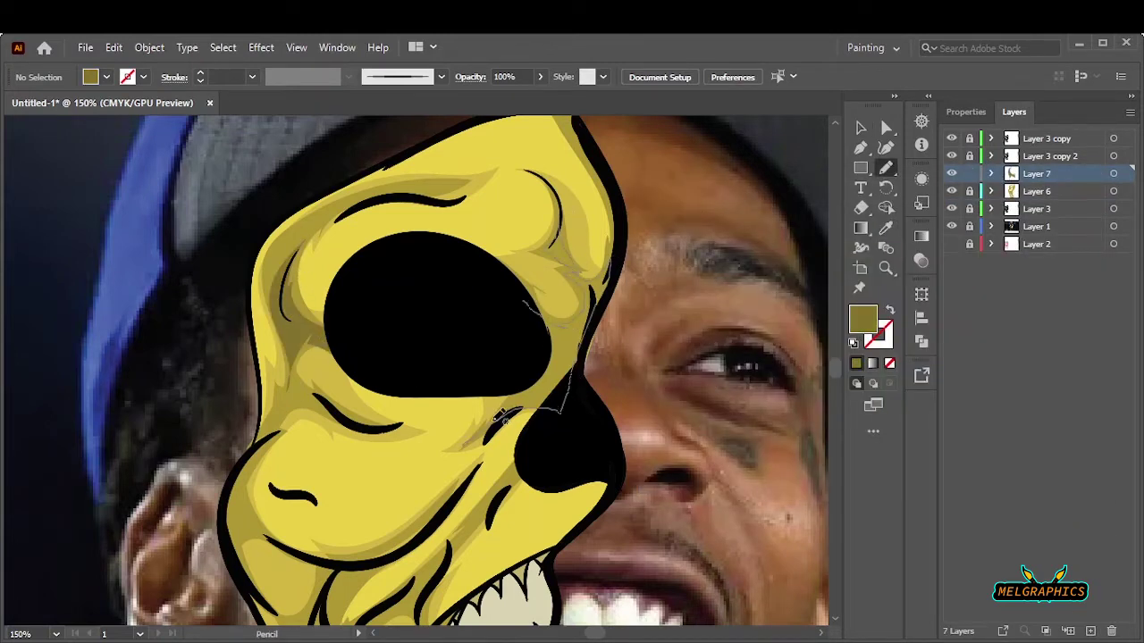
{"action": "key", "text": "ctrl+0"}
{"action": "scroll", "coordinate": [425, 351], "scroll_direction": "up", "scroll_amount": 5}
{"action": "left_click_drag", "start_coordinate": [386, 150], "coordinate": [421, 252]}
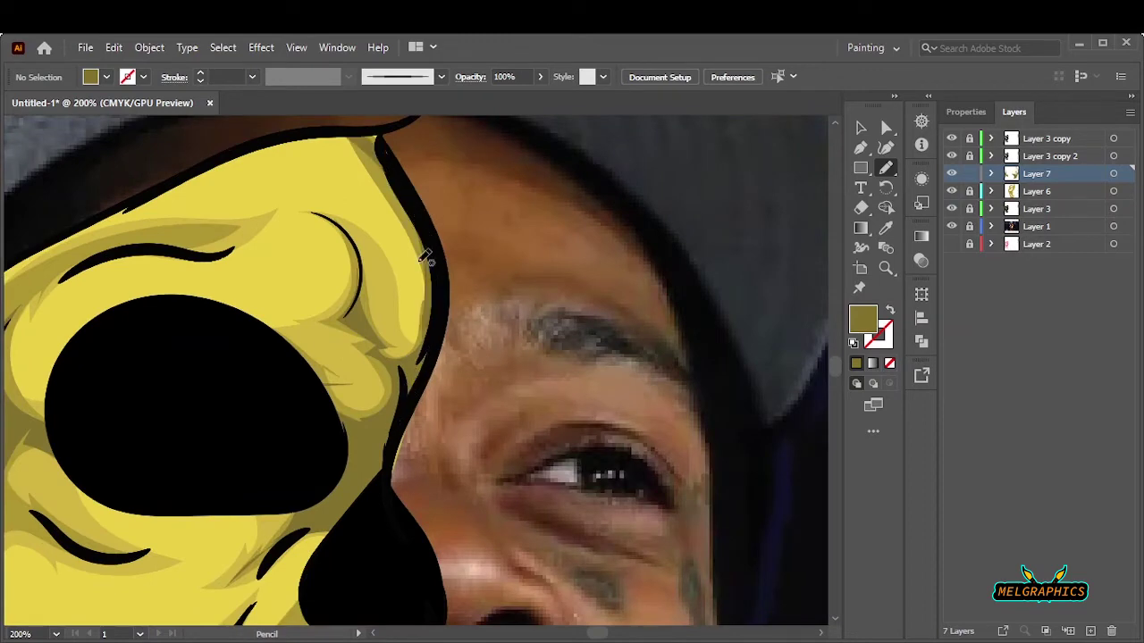
{"action": "key", "text": "ctrl+0"}
{"action": "scroll", "coordinate": [213, 399], "scroll_direction": "up", "scroll_amount": 5}
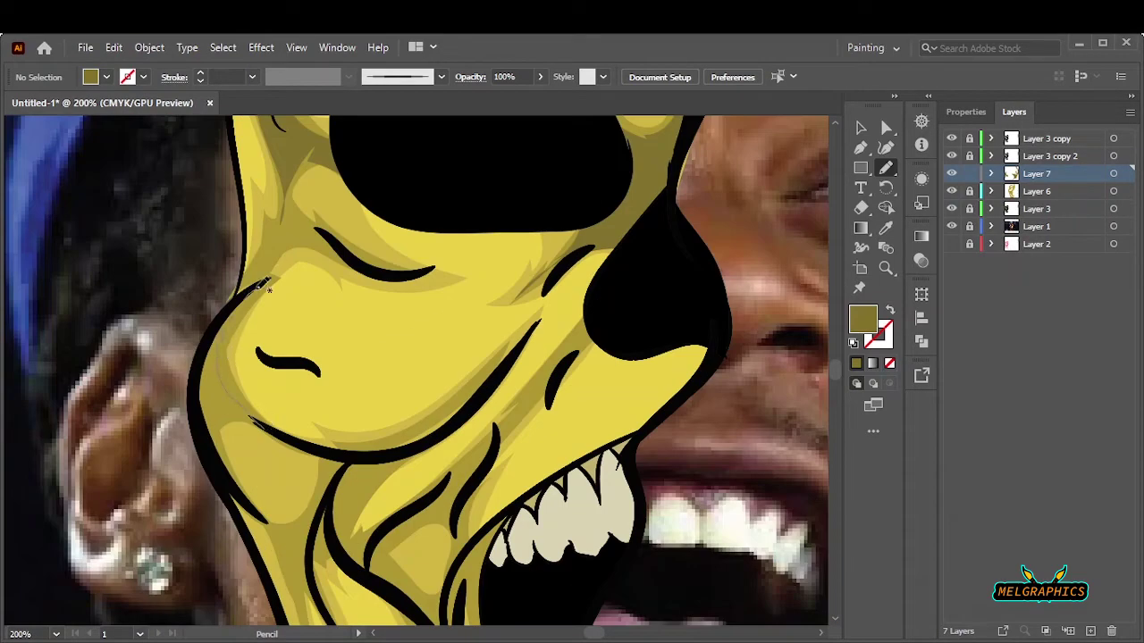
Step: Draw dark shading strokes down the left jaw edge and on the cheek
{"action": "left_click_drag", "start_coordinate": [214, 439], "coordinate": [249, 511]}
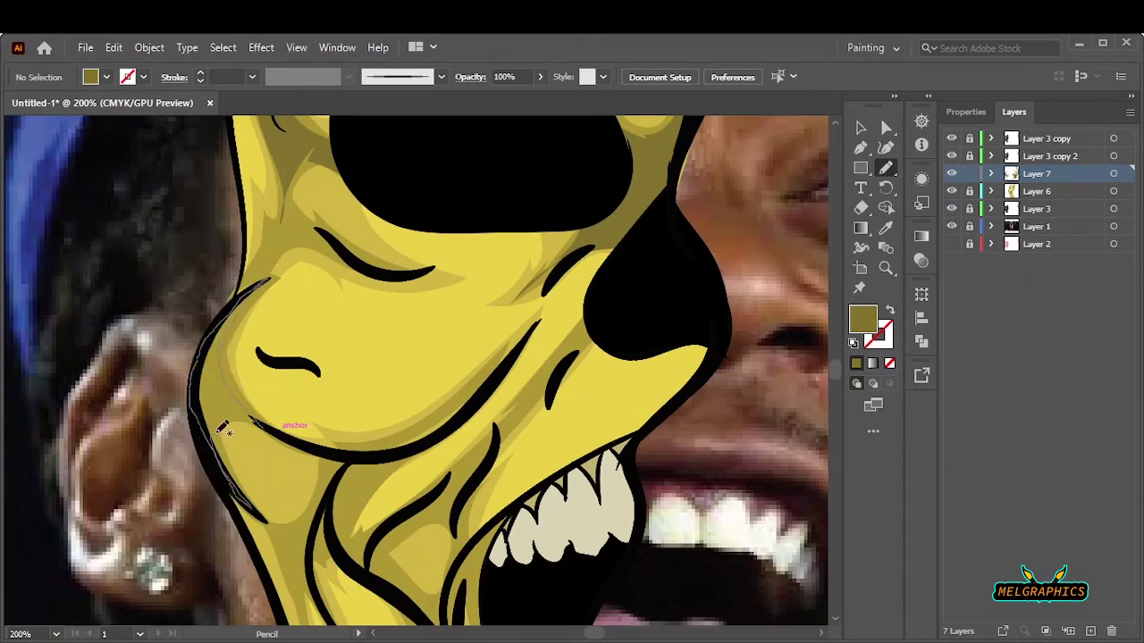
{"action": "left_click_drag", "start_coordinate": [243, 304], "coordinate": [242, 508]}
{"action": "key", "text": "ctrl+0"}
{"action": "scroll", "coordinate": [388, 324], "scroll_direction": "up", "scroll_amount": 5}
{"action": "left_click_drag", "start_coordinate": [401, 422], "coordinate": [382, 252]}
{"action": "scroll", "coordinate": [383, 252], "scroll_direction": "down", "scroll_amount": 2}
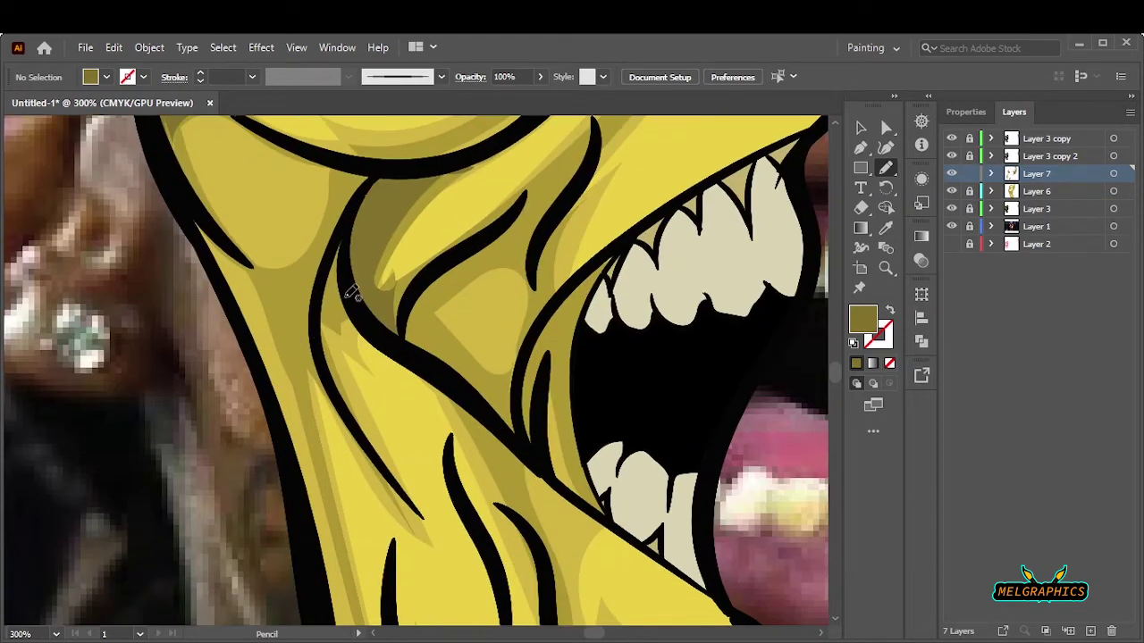
{"action": "left_click_drag", "start_coordinate": [288, 327], "coordinate": [329, 381]}
{"action": "key", "text": "ctrl+0"}
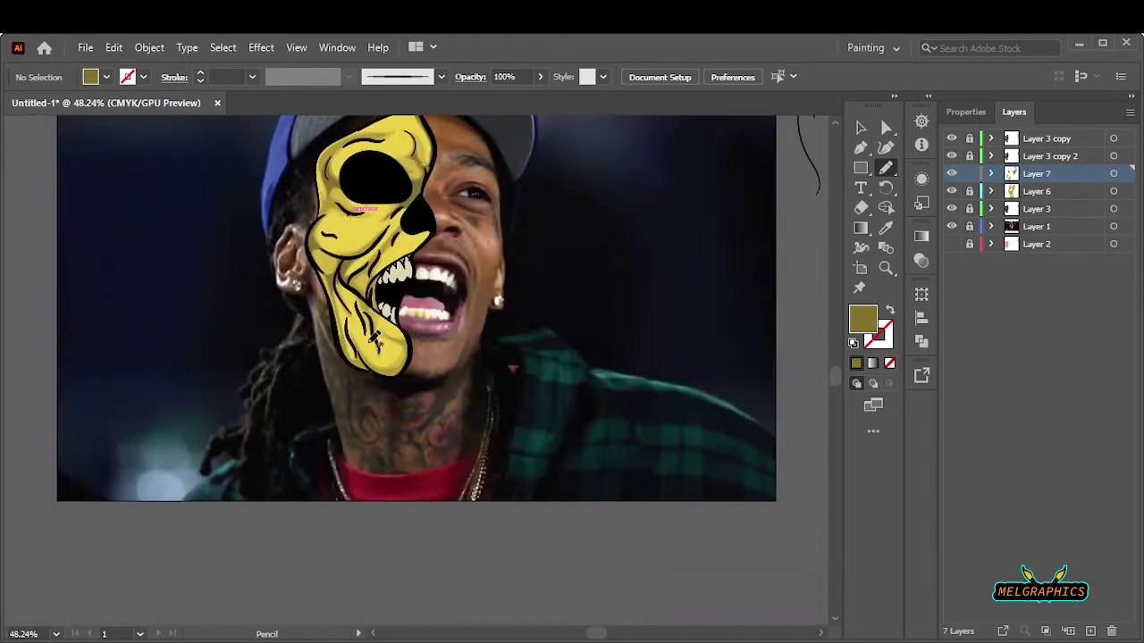
{"action": "scroll", "coordinate": [326, 451], "scroll_direction": "up", "scroll_amount": 4}
Step: Add a thin stroke near the teeth and a thick black jaw outline, then create Layer 8
{"action": "mouse_move", "coordinate": [357, 505]}
{"action": "left_mouse_down"}
{"action": "mouse_move", "coordinate": [326, 452]}
{"action": "mouse_move", "coordinate": [337, 479]}
{"action": "left_mouse_up"}
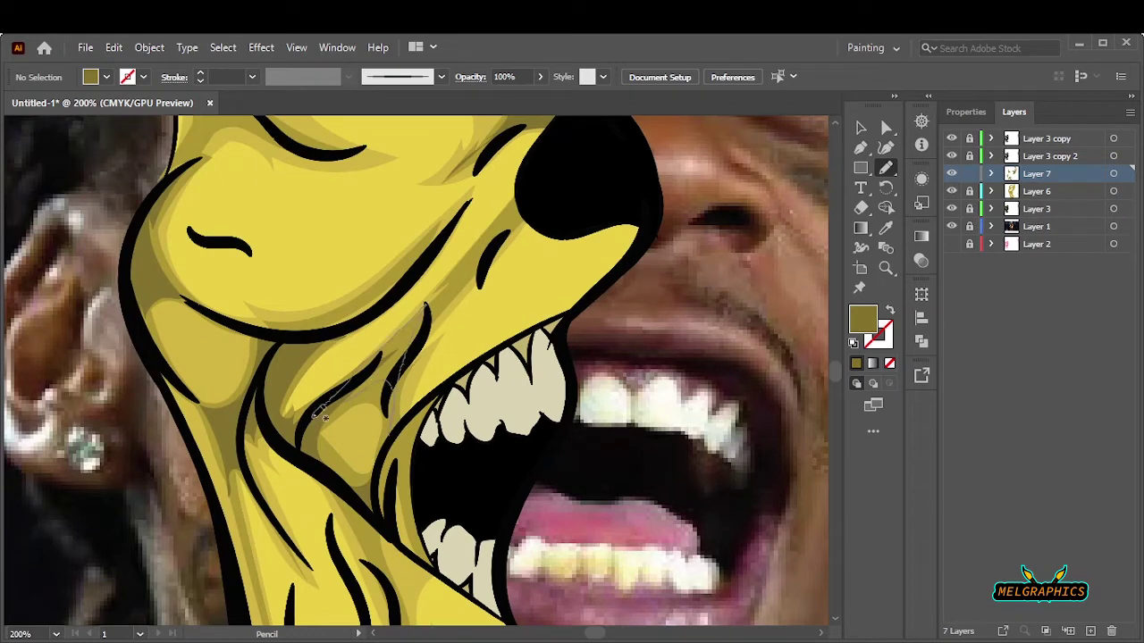
{"action": "left_click_drag", "start_coordinate": [325, 416], "coordinate": [322, 420]}
{"action": "scroll", "coordinate": [357, 393], "scroll_direction": "down", "scroll_amount": 8}
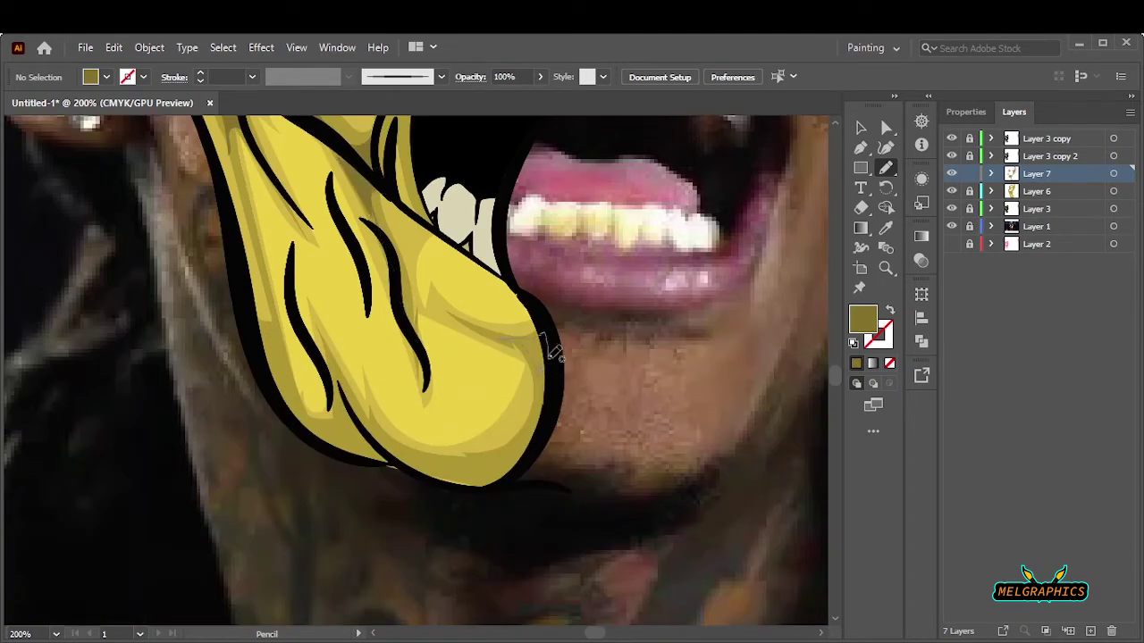
{"action": "left_click_drag", "start_coordinate": [385, 464], "coordinate": [460, 490]}
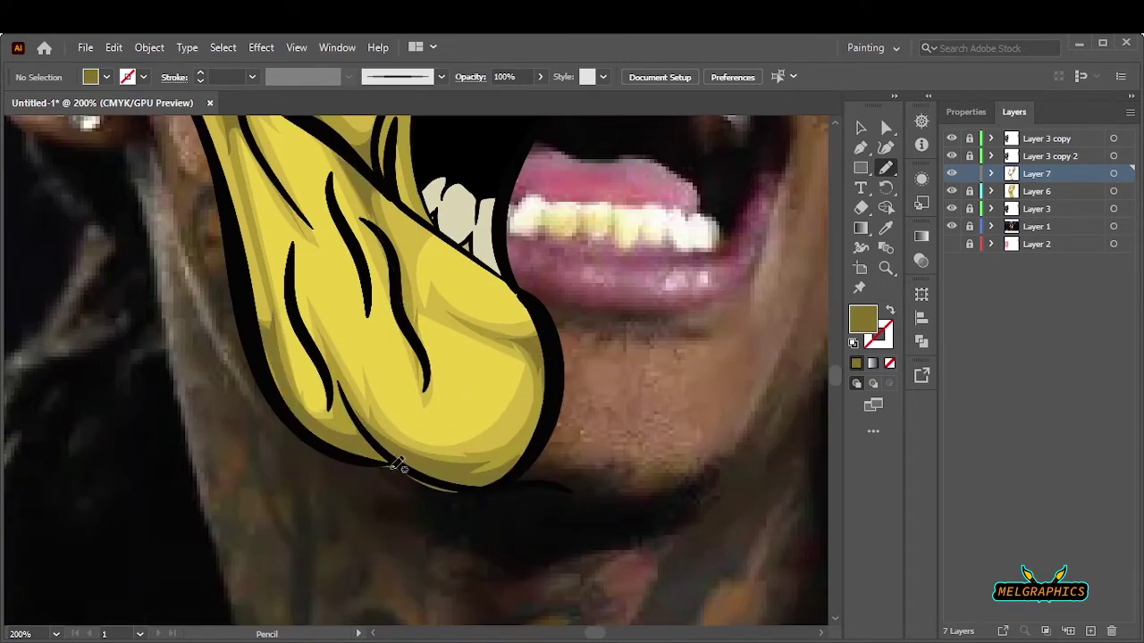
{"action": "key", "text": "ctrl+0"}
{"action": "key", "text": "ctrl+l"}
Step: Draw a cheek highlight shape and recolour it with lower saturation
{"action": "key", "text": "i"}
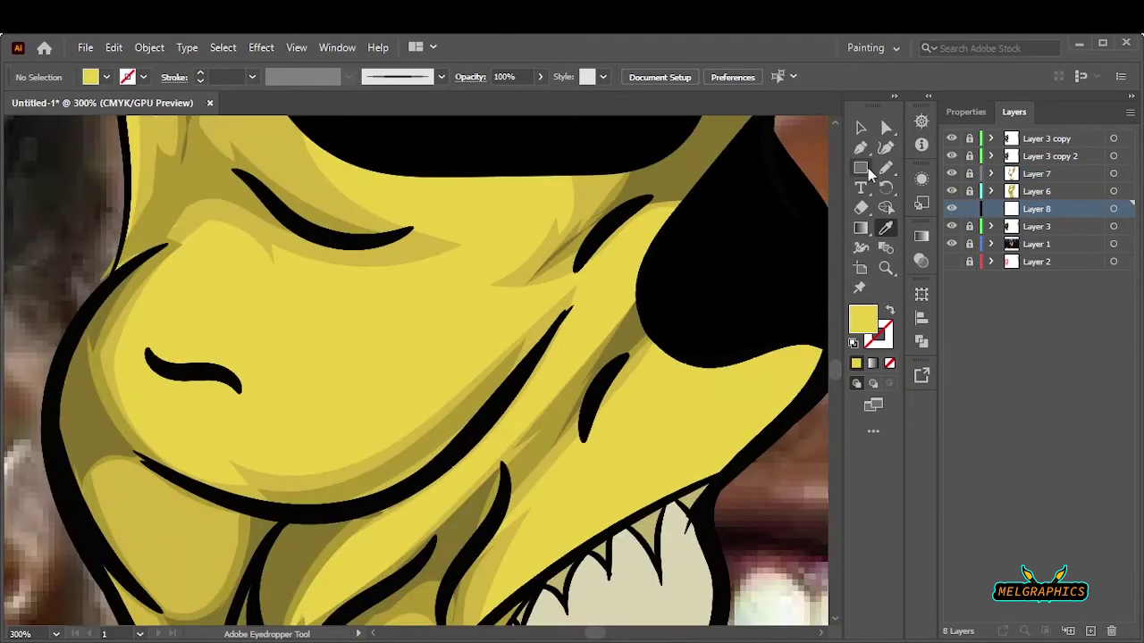
{"action": "key", "text": "n"}
{"action": "left_click_drag", "start_coordinate": [253, 345], "coordinate": [226, 256]}
{"action": "key", "text": "v"}
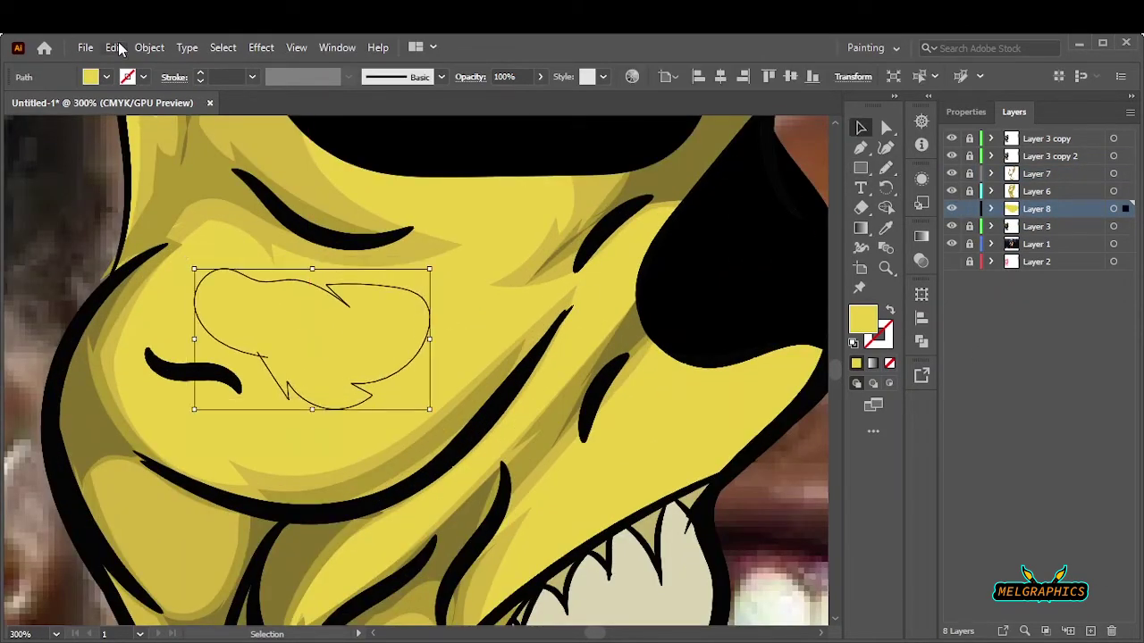
{"action": "left_click", "coordinate": [114, 47]}
{"action": "left_click", "coordinate": [446, 397]}
{"action": "left_click_drag", "start_coordinate": [790, 497], "coordinate": [793, 500]}
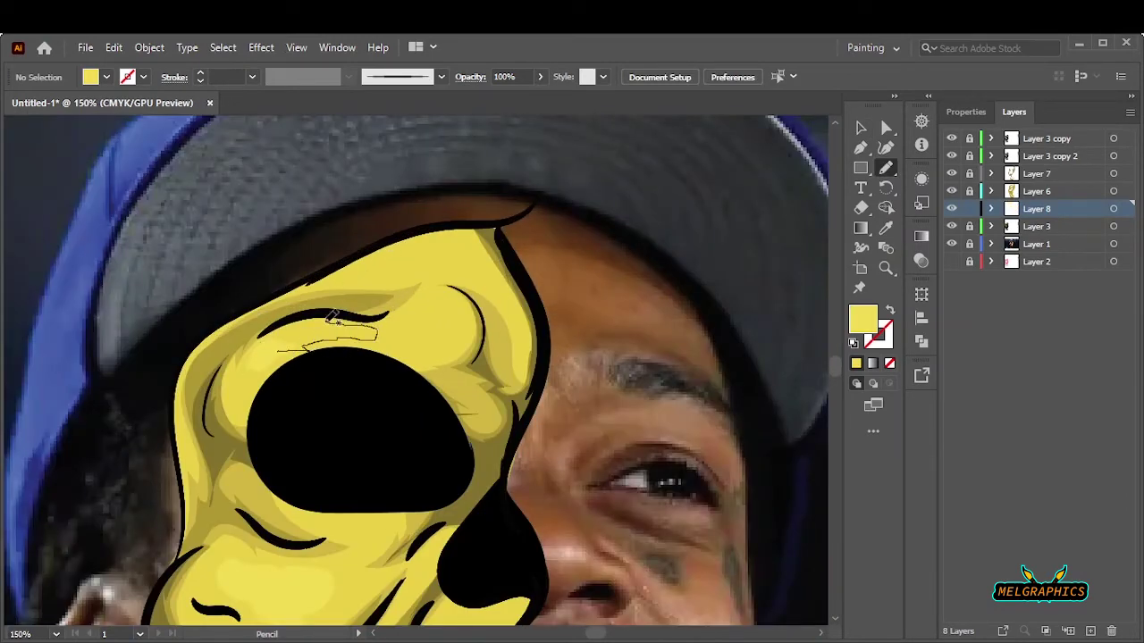
{"action": "left_click_drag", "start_coordinate": [332, 315], "coordinate": [332, 314]}
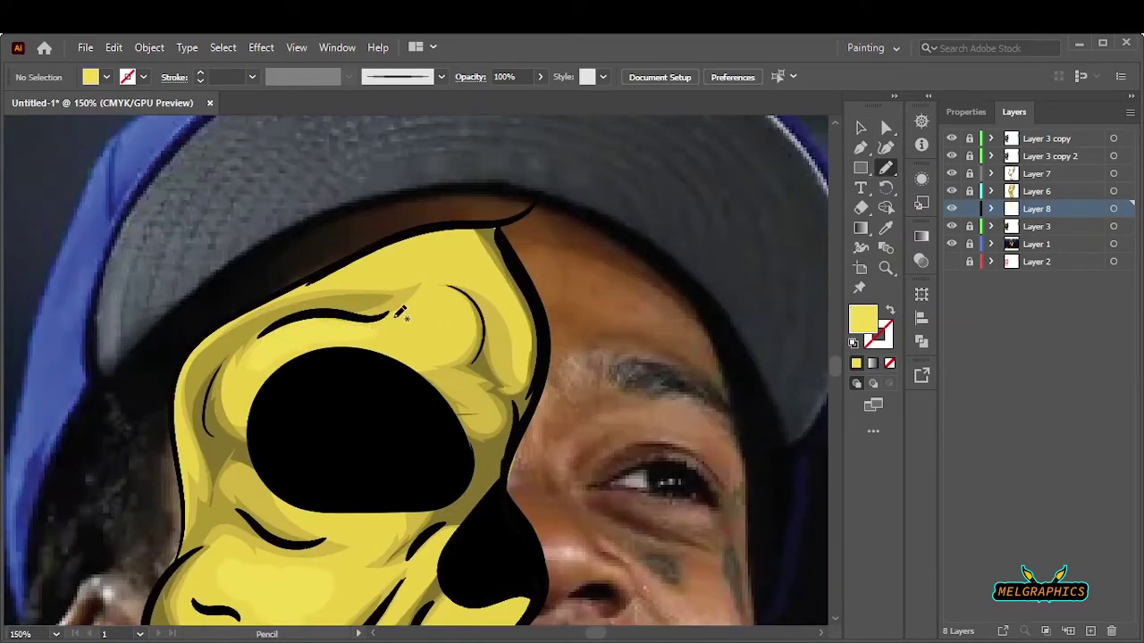
{"action": "scroll", "coordinate": [447, 268], "scroll_direction": "down", "scroll_amount": 10}
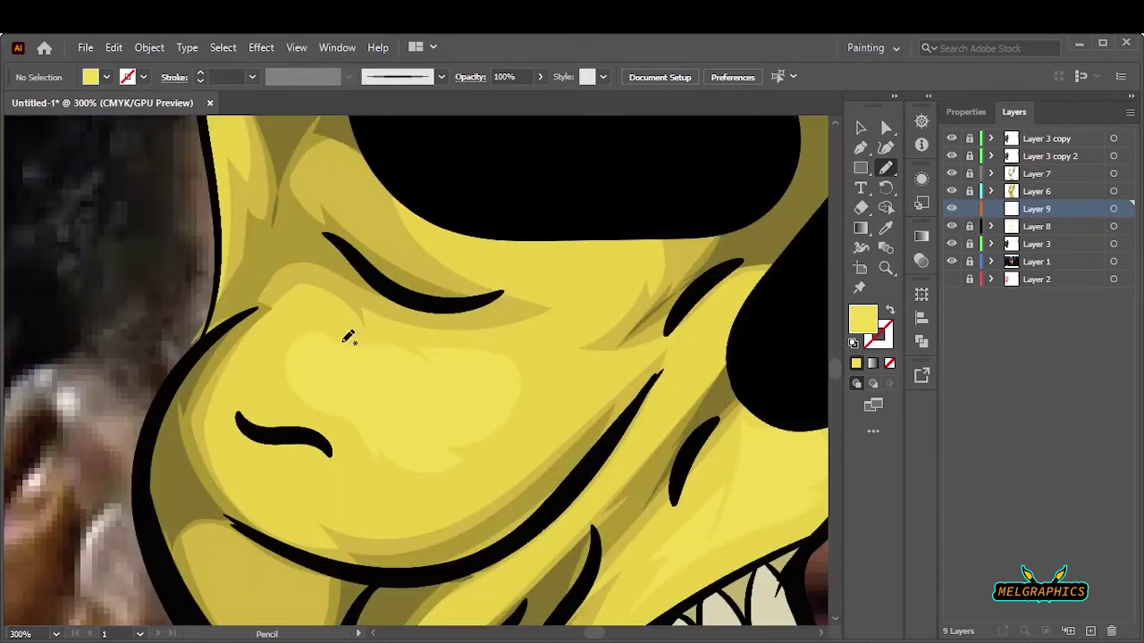
Step: Draw a second cheek highlight and recolour it with reduced saturation and brightness
{"action": "left_click_drag", "start_coordinate": [311, 379], "coordinate": [309, 366]}
{"action": "key", "text": "v"}
{"action": "left_click", "coordinate": [113, 48]}
{"action": "left_click", "coordinate": [475, 345]}
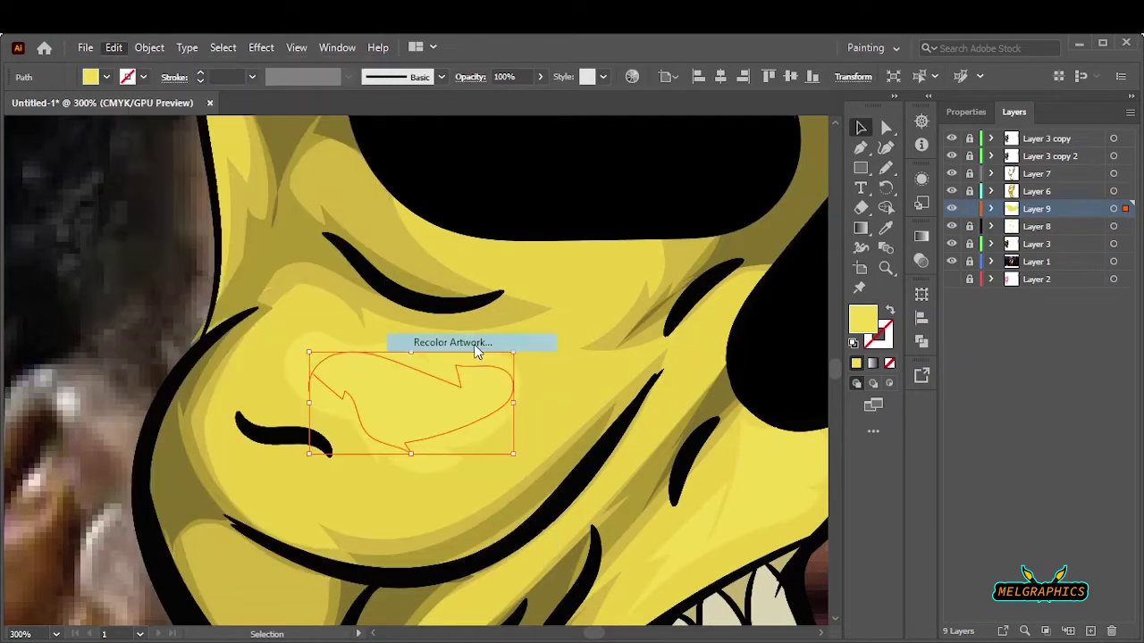
{"action": "mouse_move", "coordinate": [783, 496]}
{"action": "left_mouse_down"}
{"action": "mouse_move", "coordinate": [767, 498]}
{"action": "mouse_move", "coordinate": [817, 522]}
{"action": "left_mouse_up"}
{"action": "left_click", "coordinate": [1080, 567]}
Step: Add light highlights above the eye socket and near the chin, then create a new layer
{"action": "key", "text": "n"}
{"action": "left_click_drag", "start_coordinate": [214, 384], "coordinate": [366, 344]}
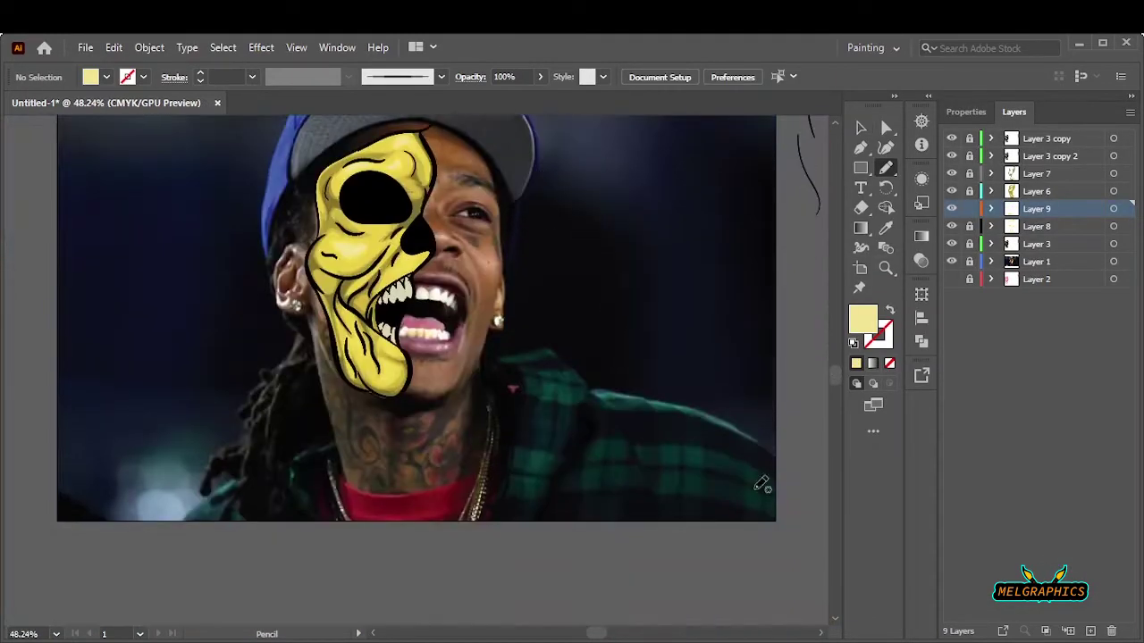
{"action": "left_click_drag", "start_coordinate": [327, 275], "coordinate": [358, 308]}
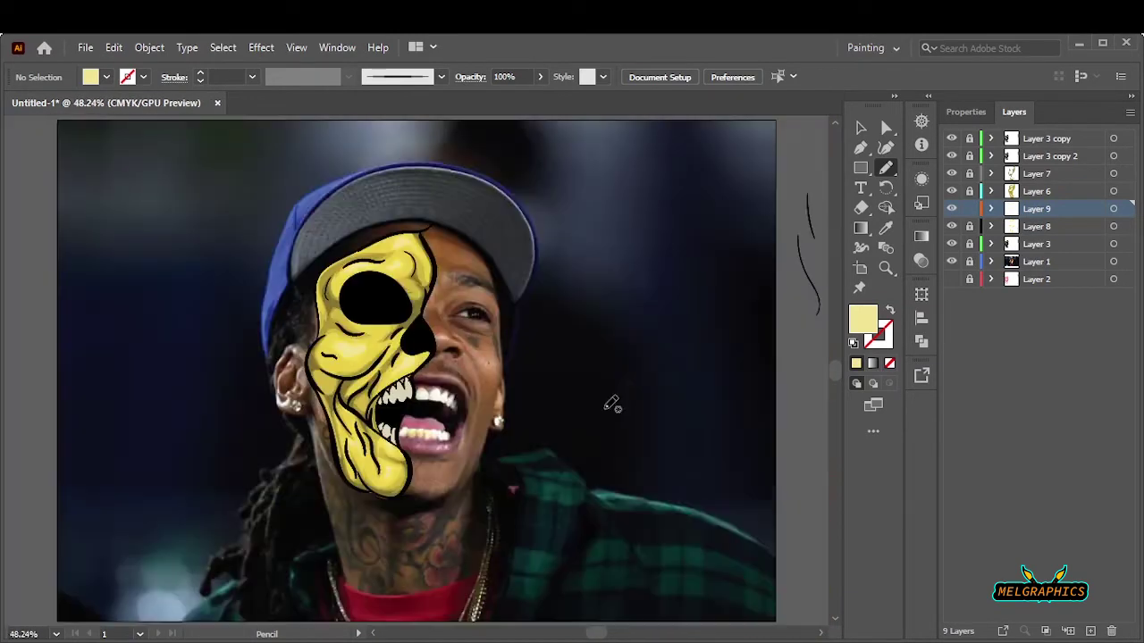
{"action": "scroll", "coordinate": [560, 317], "scroll_direction": "up", "scroll_amount": 1}
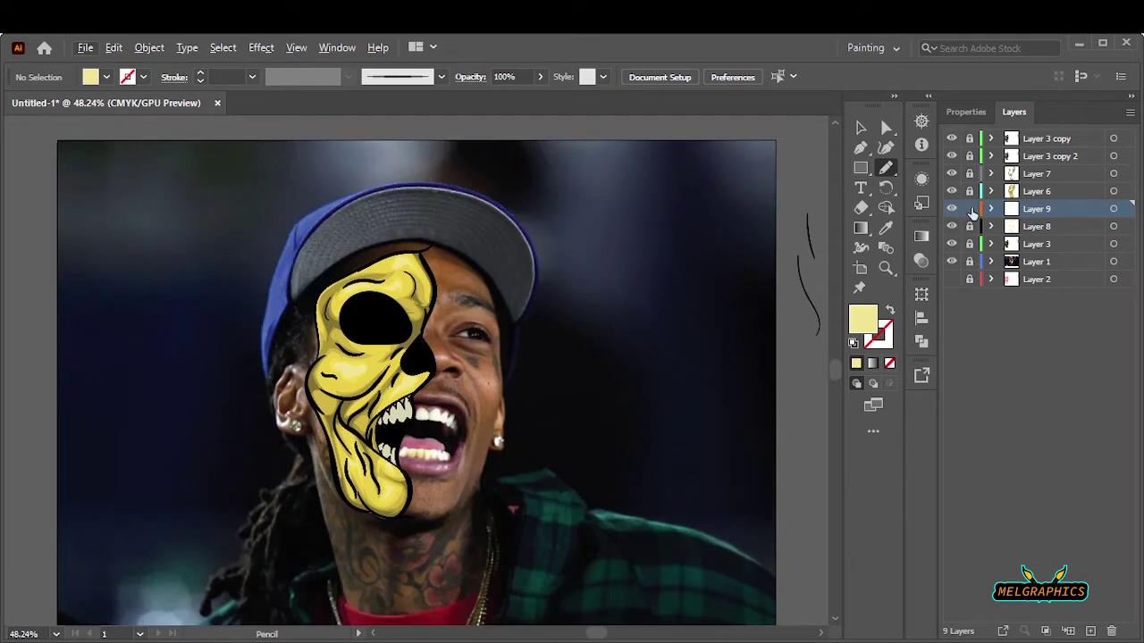
{"action": "left_click", "coordinate": [886, 167]}
{"action": "left_click", "coordinate": [1090, 631]}
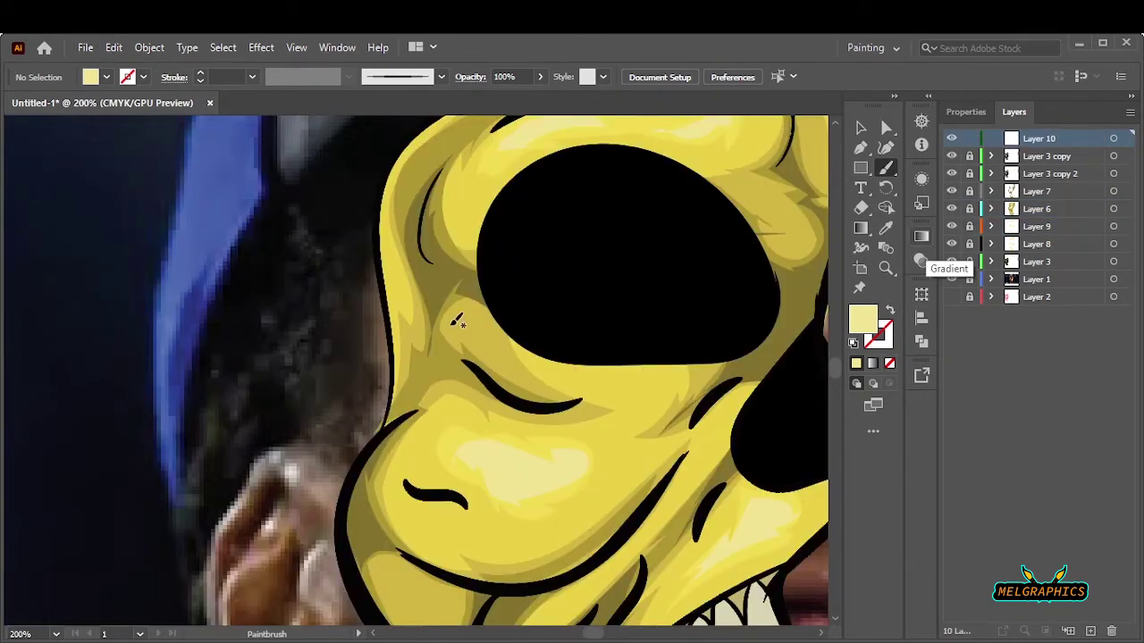
Step: Move Layer 10 beneath Layer 3 copy in the Layers panel
{"action": "key", "text": "ctrl+0"}
{"action": "left_click_drag", "start_coordinate": [978, 143], "coordinate": [952, 261]}
{"action": "scroll", "coordinate": [603, 353], "scroll_direction": "up", "scroll_amount": 8}
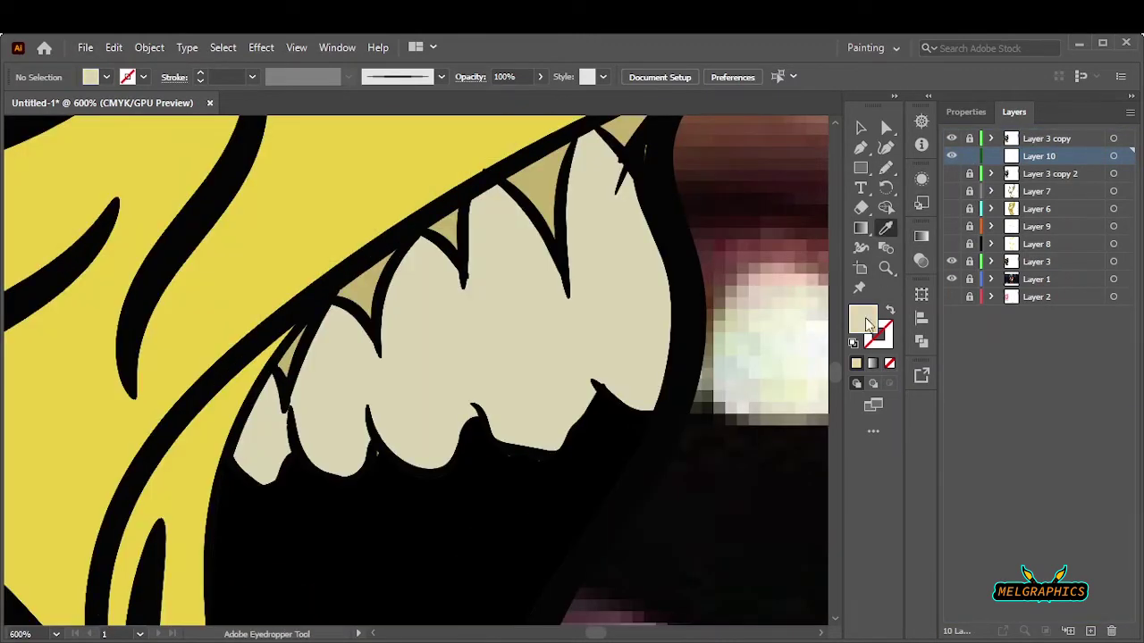
Step: Draw beige shading shapes on the upper and lower teeth, from leftmost to right-hand tooth
{"action": "key", "text": "n"}
{"action": "left_click_drag", "start_coordinate": [273, 375], "coordinate": [276, 403]}
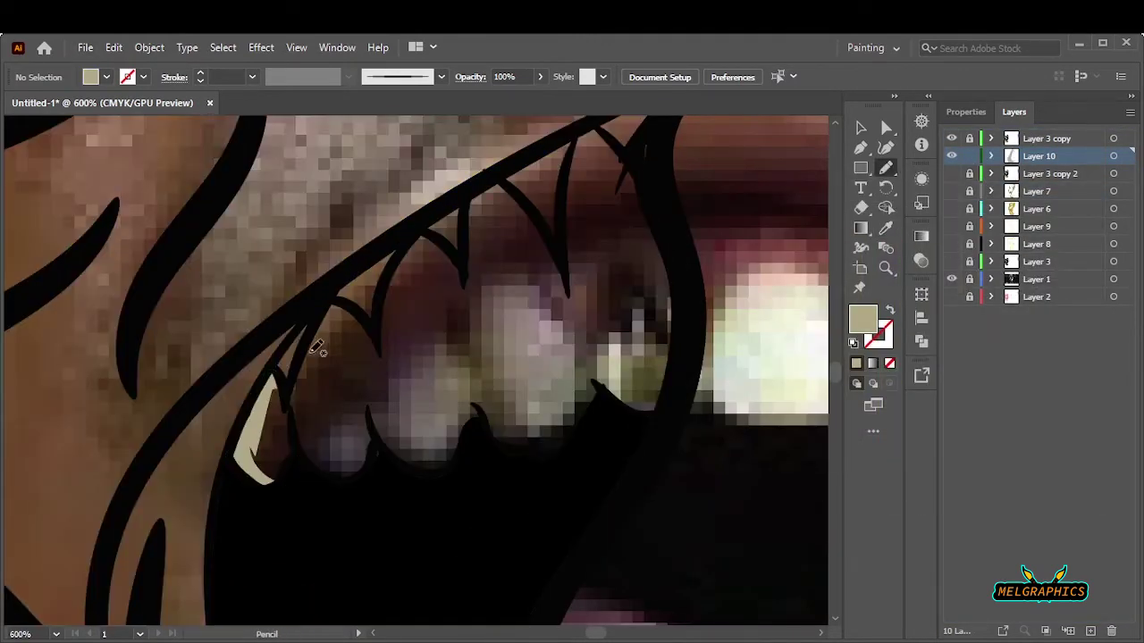
{"action": "left_click_drag", "start_coordinate": [299, 449], "coordinate": [300, 451]}
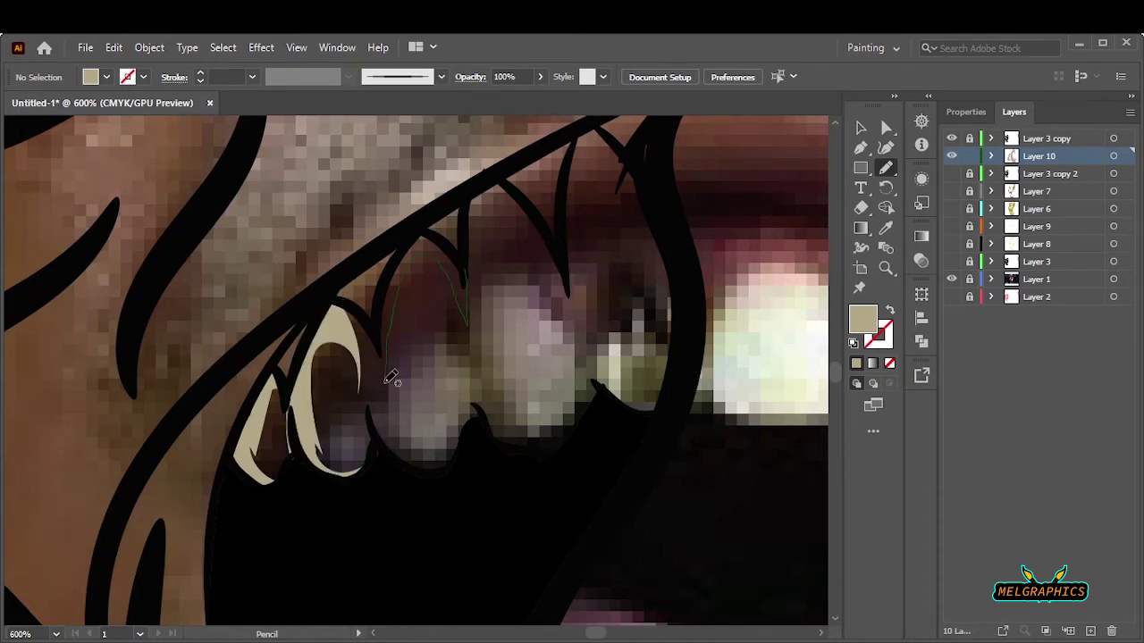
{"action": "left_click_drag", "start_coordinate": [429, 234], "coordinate": [483, 260]}
{"action": "left_click_drag", "start_coordinate": [574, 253], "coordinate": [464, 272]}
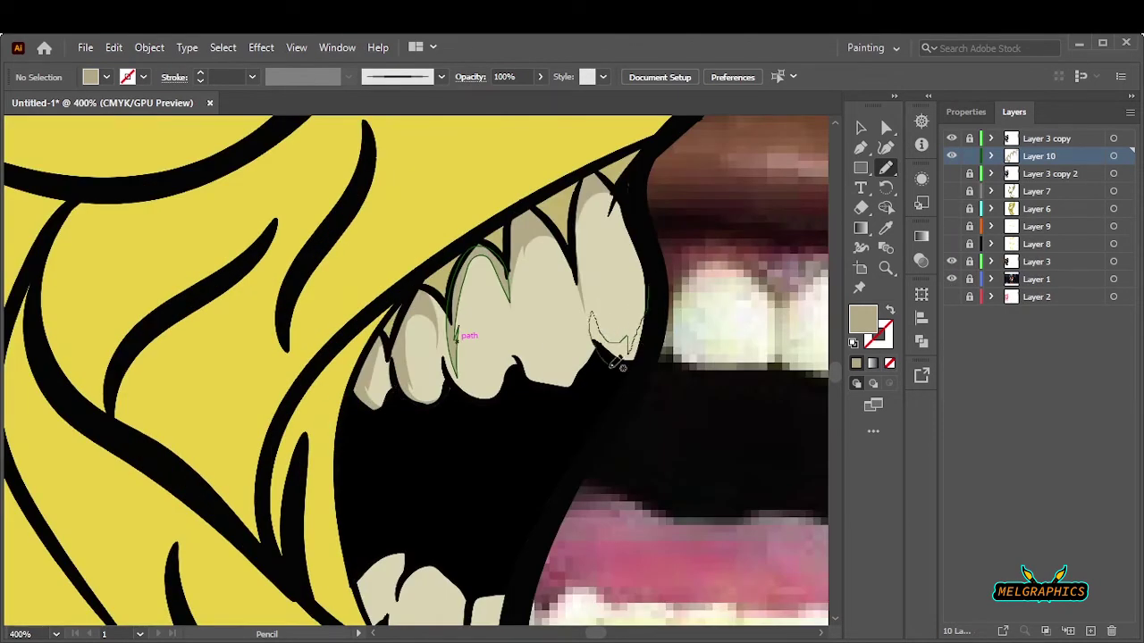
{"action": "left_click_drag", "start_coordinate": [617, 363], "coordinate": [565, 371]}
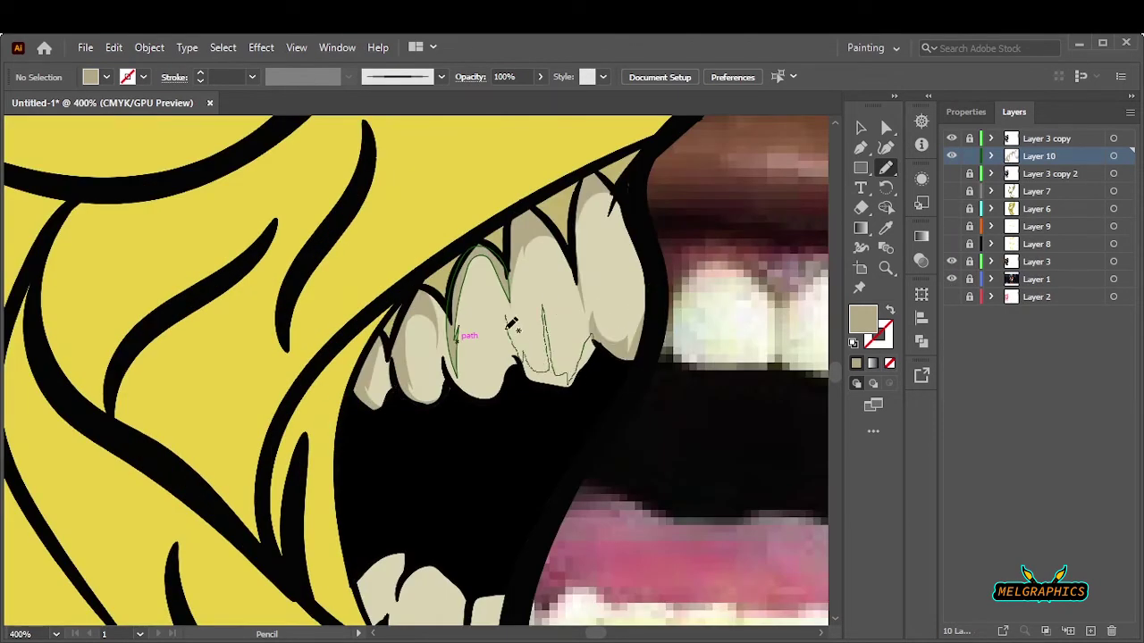
{"action": "left_click_drag", "start_coordinate": [511, 323], "coordinate": [518, 363]}
{"action": "scroll", "coordinate": [429, 358], "scroll_direction": "down", "scroll_amount": 5}
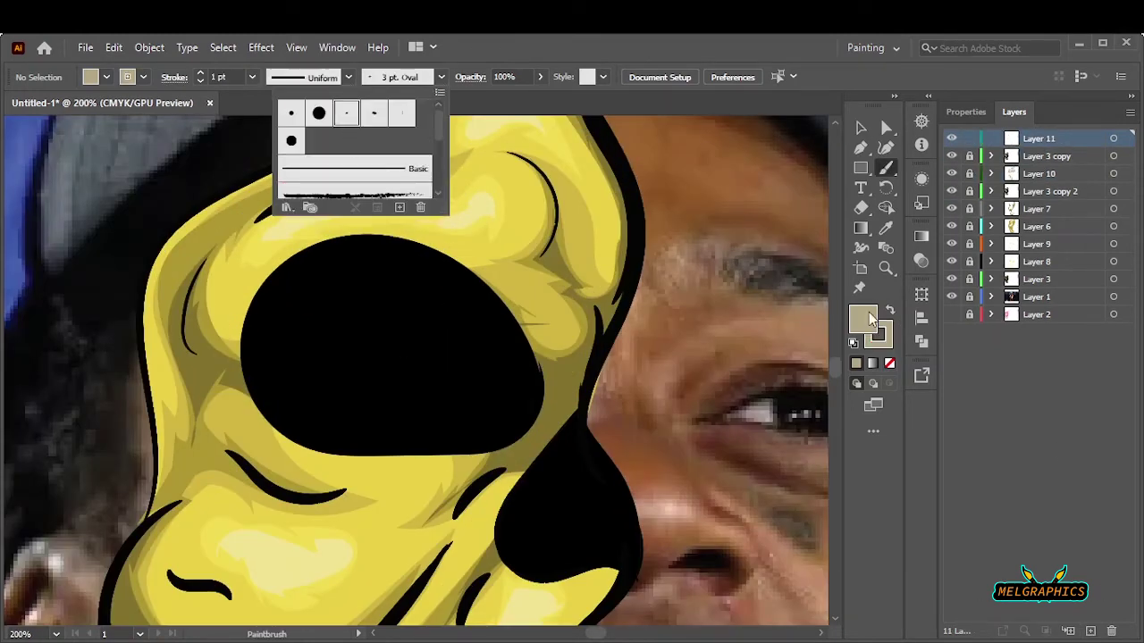
Step: Make the new stroke bright green with a 0.5 pt weight
{"action": "double_click", "coordinate": [863, 318]}
{"action": "left_click", "coordinate": [778, 290]}
{"action": "left_click", "coordinate": [1066, 245]}
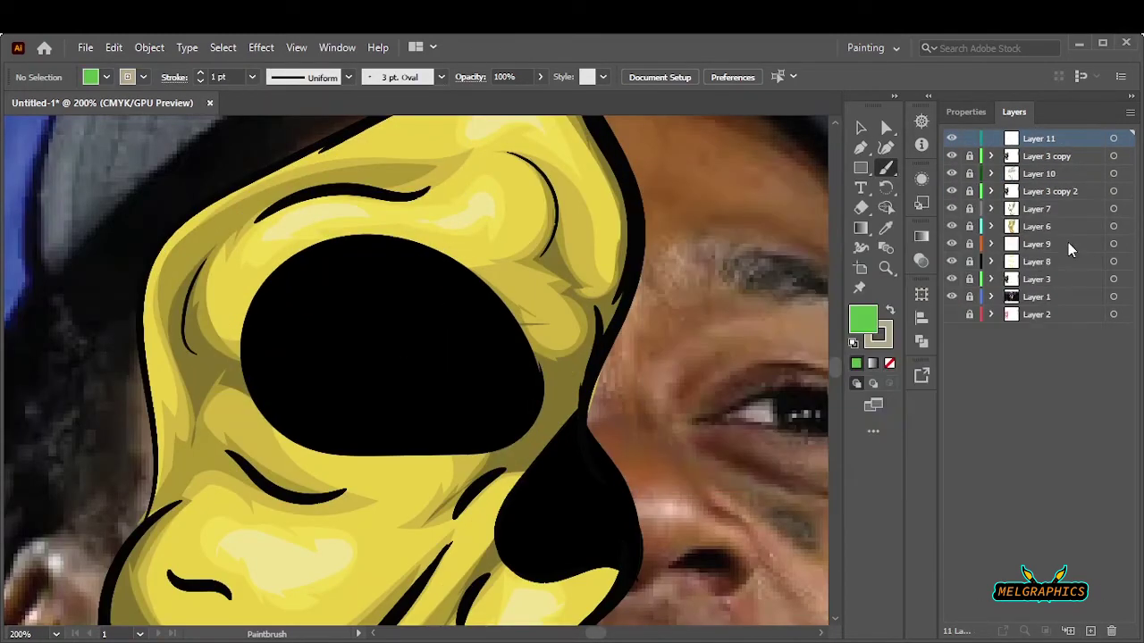
{"action": "left_click", "coordinate": [252, 77]}
{"action": "left_click", "coordinate": [272, 109]}
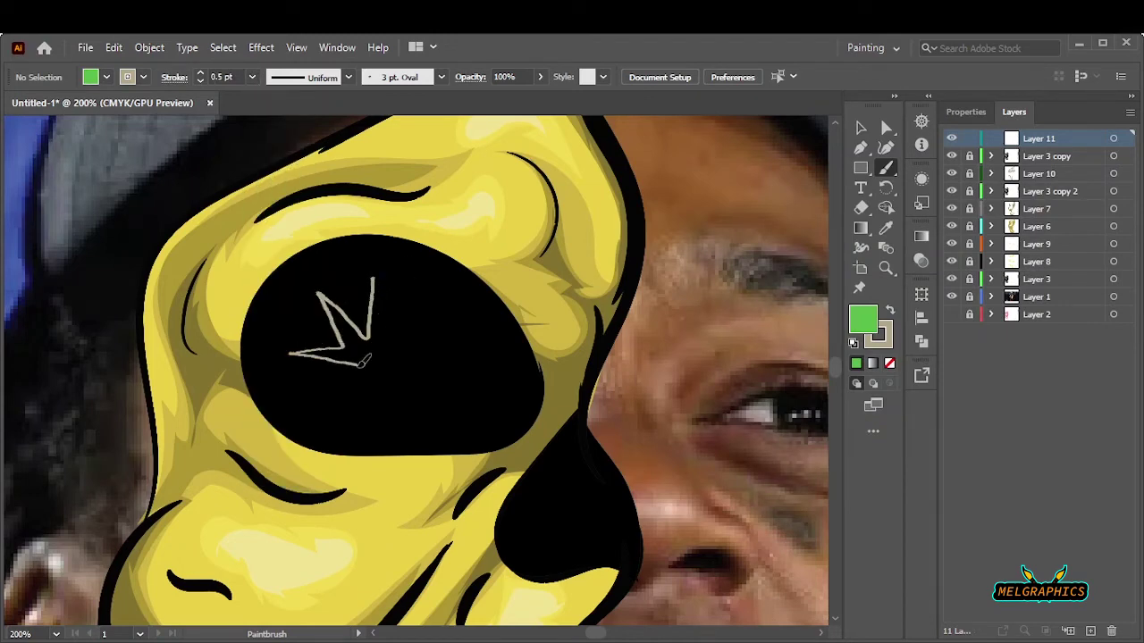
{"action": "key", "text": "v"}
{"action": "left_click", "coordinate": [889, 309]}
{"action": "left_click", "coordinate": [890, 363]}
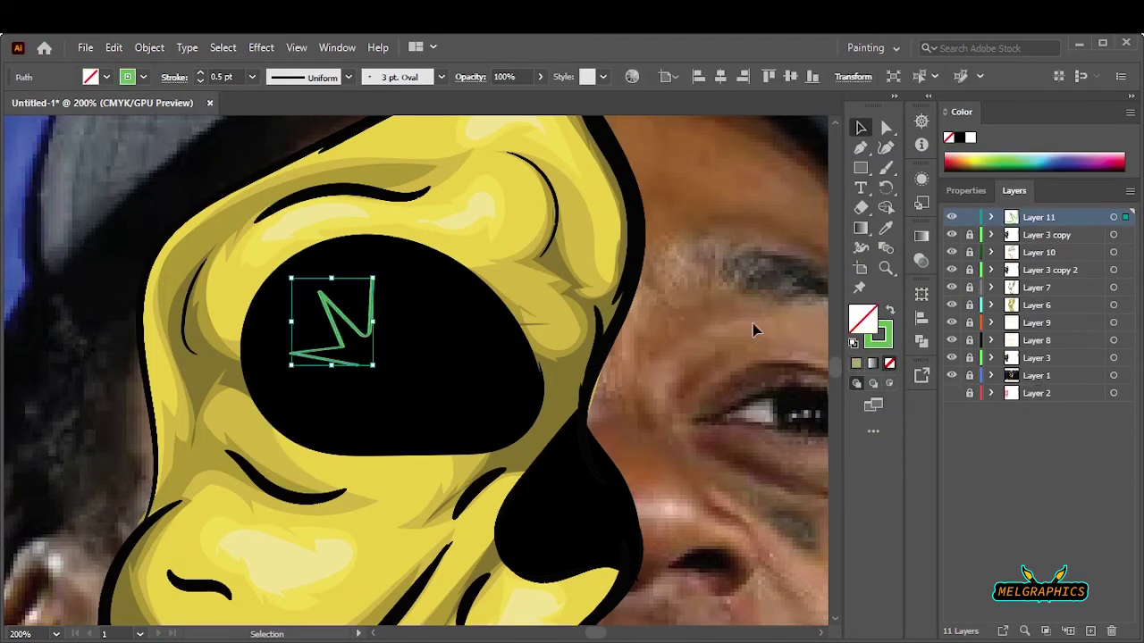
Step: Zoom into the eye socket and select an anchor at the leaf's bottom gap
{"action": "key", "text": "ctrl+="}
{"action": "key", "text": "ctrl+shift+a"}
{"action": "key", "text": "b"}
{"action": "mouse_move", "coordinate": [380, 342]}
{"action": "left_mouse_down"}
{"action": "mouse_move", "coordinate": [471, 301]}
{"action": "mouse_move", "coordinate": [390, 237]}
{"action": "mouse_move", "coordinate": [362, 389]}
{"action": "left_mouse_up"}
{"action": "key", "text": "ctrl+z"}
{"action": "key", "text": "a"}
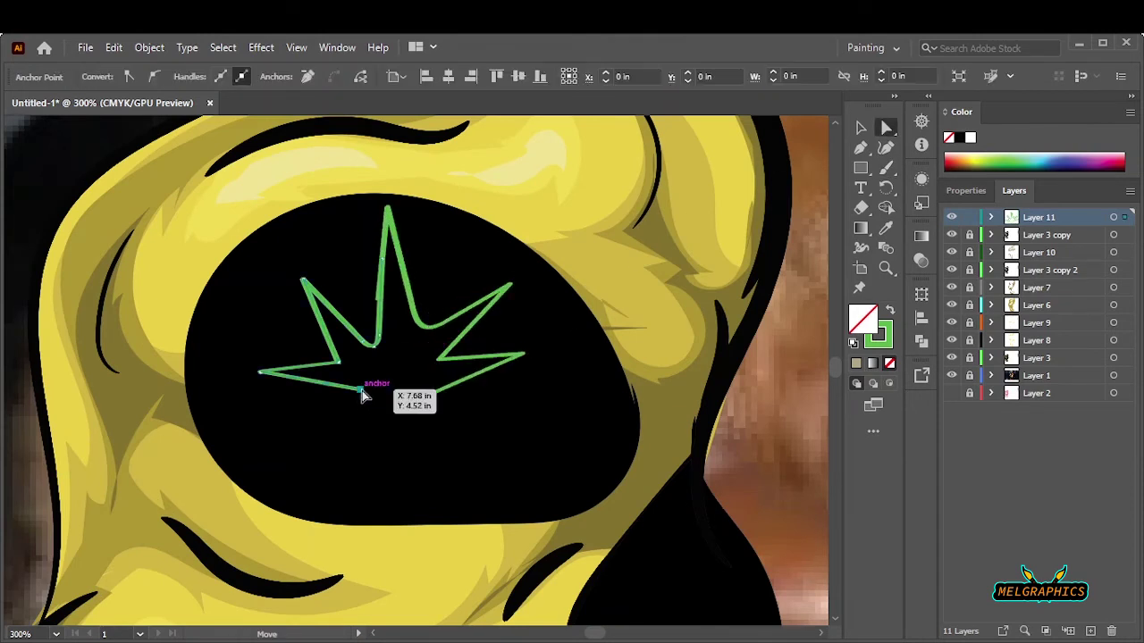
{"action": "left_click", "coordinate": [403, 429]}
Step: Paint a U-shaped stem into the leaf's bottom gap with the Paintbrush
{"action": "scroll", "coordinate": [403, 429], "scroll_direction": "up", "scroll_amount": 4}
{"action": "scroll", "coordinate": [500, 465], "scroll_direction": "down", "scroll_amount": 1}
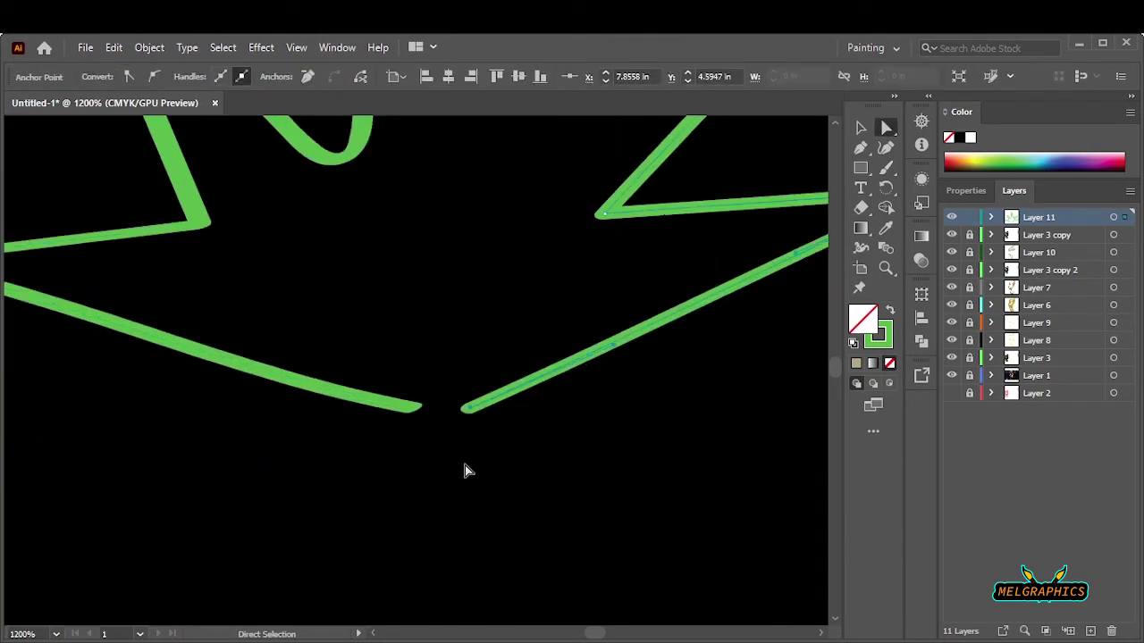
{"action": "key", "text": "b"}
{"action": "scroll", "coordinate": [465, 471], "scroll_direction": "down", "scroll_amount": 3}
{"action": "left_click_drag", "start_coordinate": [409, 281], "coordinate": [465, 217]}
{"action": "scroll", "coordinate": [386, 350], "scroll_direction": "down", "scroll_amount": 3}
{"action": "key", "text": "ctrl+z"}
{"action": "scroll", "coordinate": [386, 350], "scroll_direction": "up", "scroll_amount": 3}
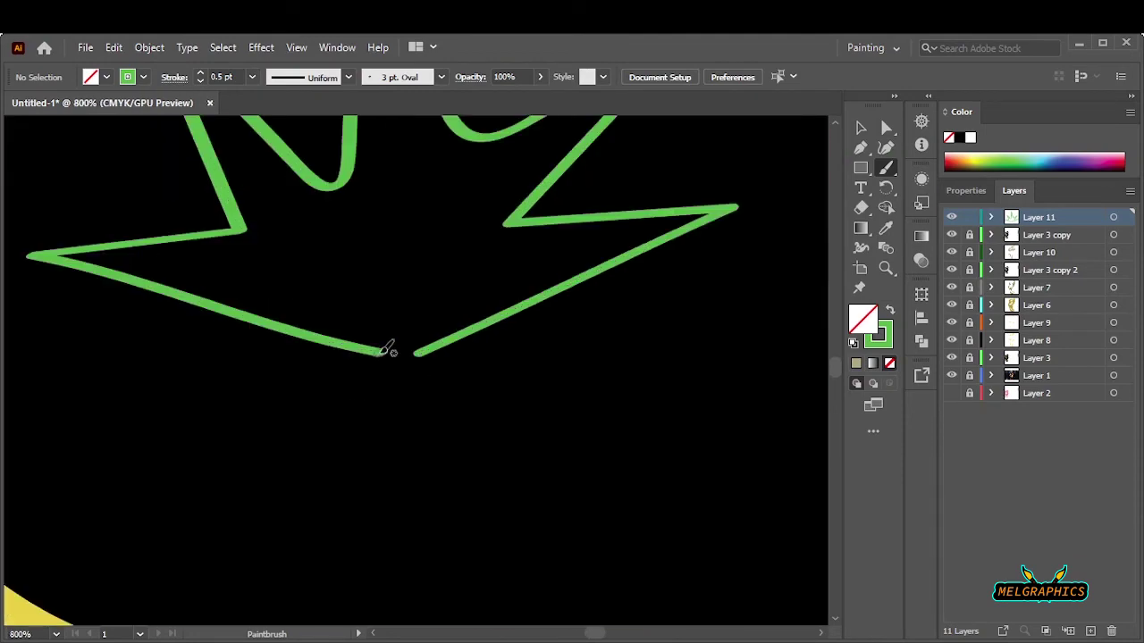
{"action": "mouse_move", "coordinate": [386, 349]}
{"action": "left_mouse_down"}
{"action": "mouse_move", "coordinate": [416, 401]}
{"action": "mouse_move", "coordinate": [416, 353]}
{"action": "left_mouse_up"}
Step: Zoom out and check the leaf outline, briefly toggling Outline view
{"action": "key", "text": "ctrl+0"}
{"action": "key", "text": "v"}
{"action": "scroll", "coordinate": [411, 187], "scroll_direction": "up", "scroll_amount": 5}
{"action": "left_click", "coordinate": [500, 273]}
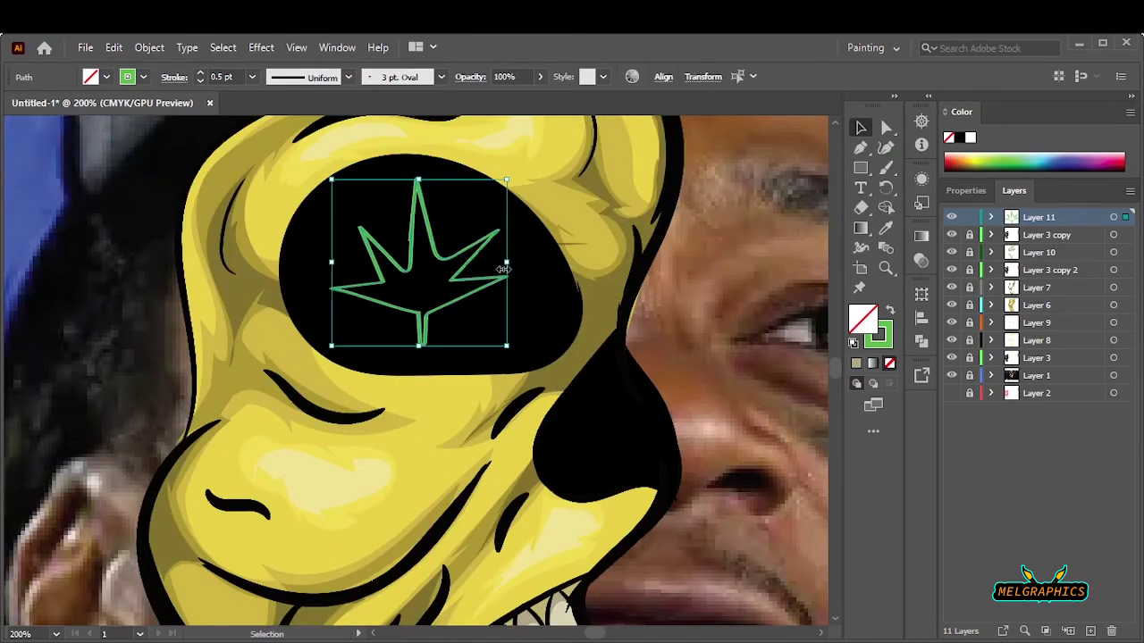
{"action": "key", "text": "ctrl+shift+a"}
{"action": "scroll", "coordinate": [453, 309], "scroll_direction": "up", "scroll_amount": 4}
{"action": "scroll", "coordinate": [357, 536], "scroll_direction": "up", "scroll_amount": 2}
{"action": "key", "text": "b"}
{"action": "key", "text": "ctrl+y"}
{"action": "key", "text": "ctrl+y"}
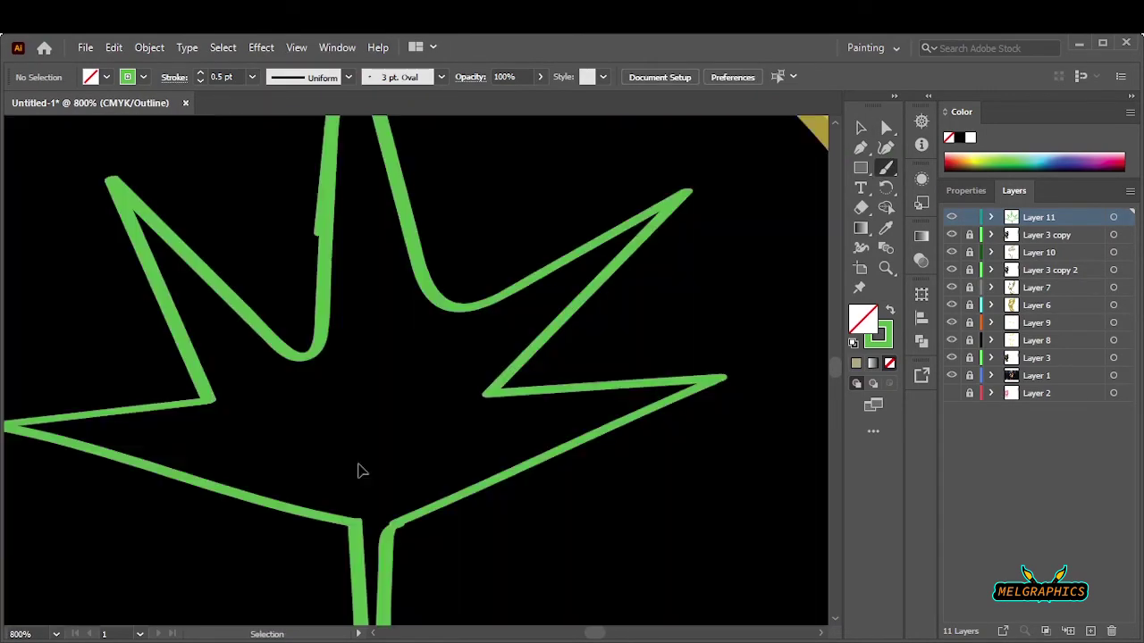
{"action": "key", "text": "ctrl+y"}
Step: Paint the leaf's veins: central, curved side, diagonal, horizontal and a small one
{"action": "mouse_move", "coordinate": [371, 536]}
{"action": "left_mouse_down"}
{"action": "mouse_move", "coordinate": [384, 350]}
{"action": "mouse_move", "coordinate": [375, 429]}
{"action": "mouse_move", "coordinate": [183, 297]}
{"action": "left_mouse_up"}
{"action": "left_click_drag", "start_coordinate": [362, 418], "coordinate": [114, 434]}
{"action": "scroll", "coordinate": [331, 349], "scroll_direction": "up", "scroll_amount": 2}
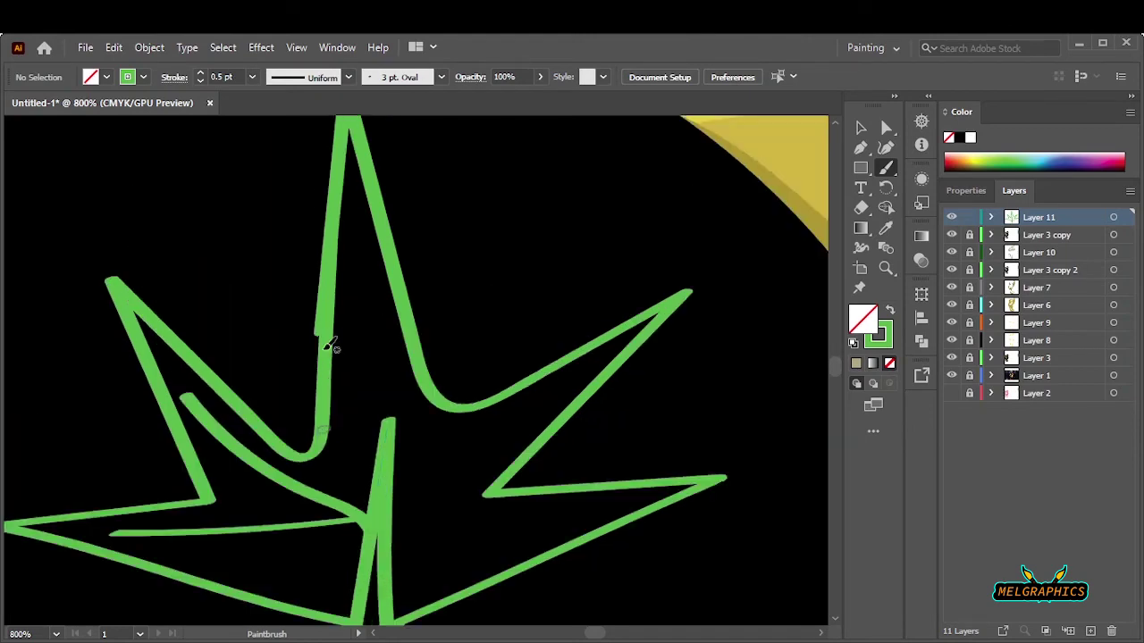
{"action": "scroll", "coordinate": [327, 347], "scroll_direction": "down", "scroll_amount": 2}
{"action": "left_click_drag", "start_coordinate": [356, 263], "coordinate": [375, 409]}
{"action": "left_click_drag", "start_coordinate": [385, 510], "coordinate": [543, 417]}
{"action": "scroll", "coordinate": [543, 417], "scroll_direction": "down", "scroll_amount": 3}
{"action": "left_click_drag", "start_coordinate": [392, 398], "coordinate": [524, 401]}
{"action": "scroll", "coordinate": [377, 295], "scroll_direction": "down", "scroll_amount": 2}
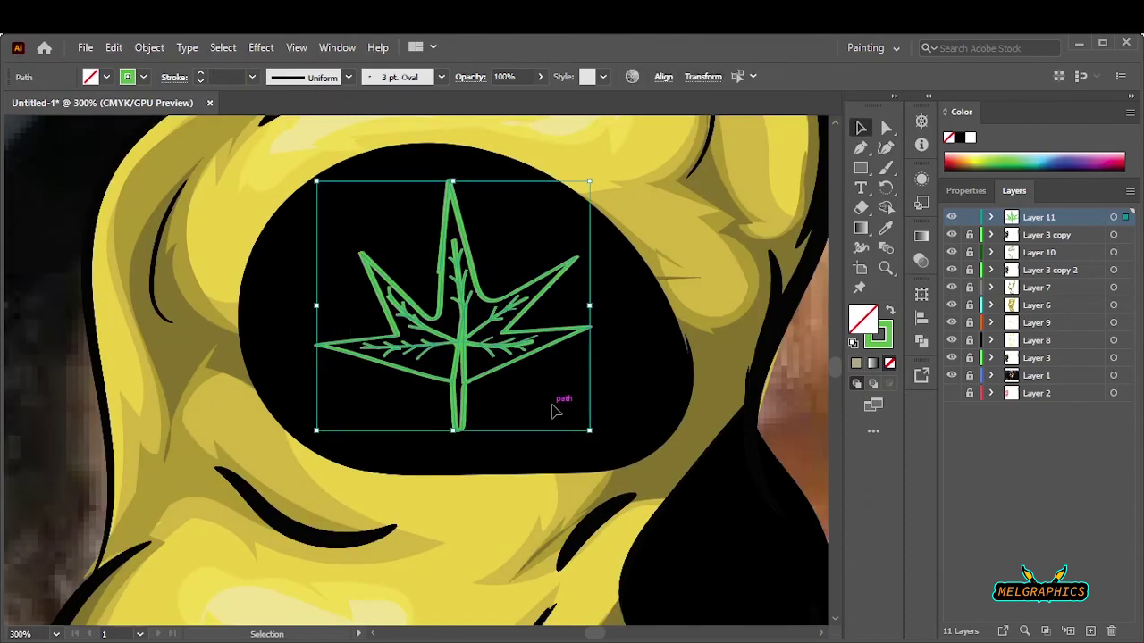
Step: Apply a Gaussian Blur with a reduced radius to the green leaf
{"action": "key", "text": "Return"}
{"action": "left_click", "coordinate": [261, 46]}
{"action": "left_click", "coordinate": [536, 393]}
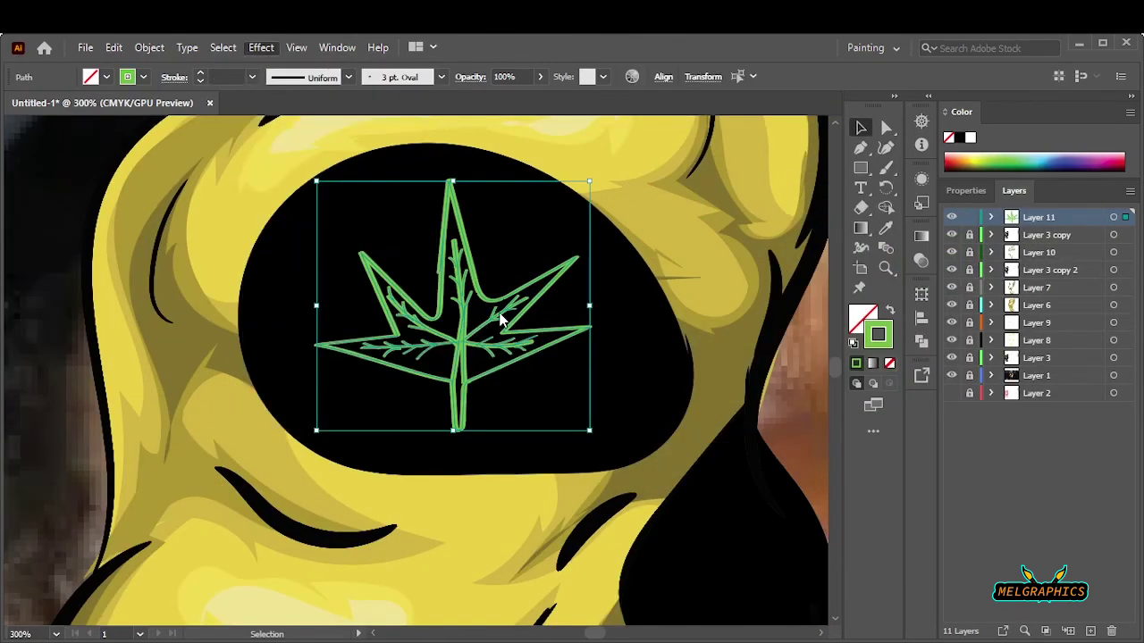
{"action": "left_click_drag", "start_coordinate": [831, 279], "coordinate": [820, 281]}
{"action": "left_click", "coordinate": [858, 313]}
{"action": "left_click", "coordinate": [685, 258]}
{"action": "key", "text": "ctrl+0"}
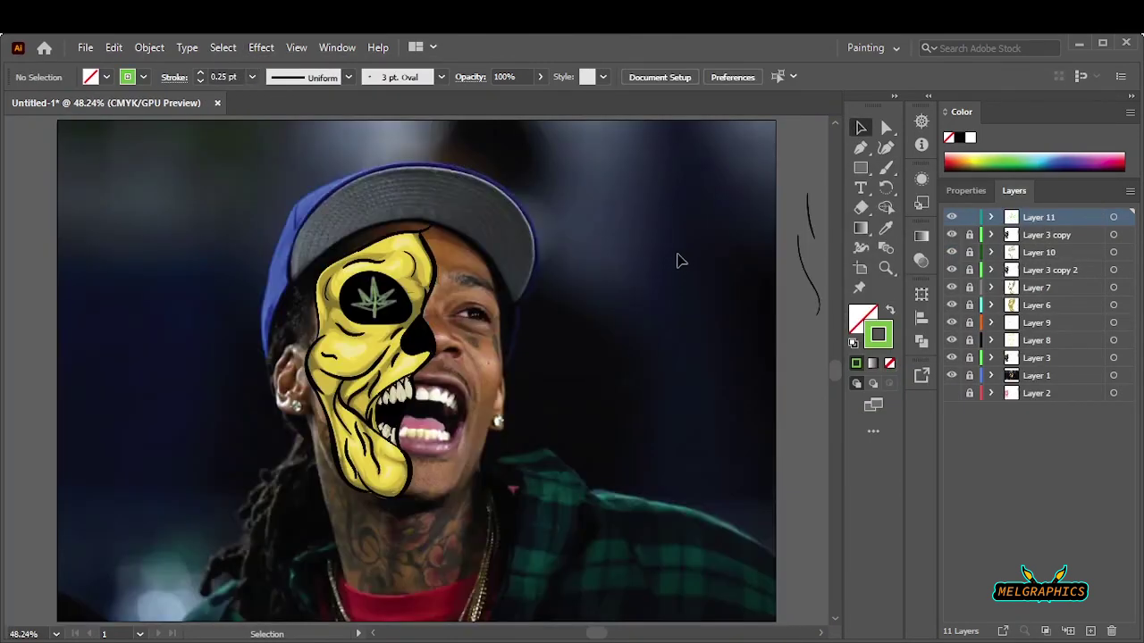
{"action": "scroll", "coordinate": [408, 286], "scroll_direction": "up", "scroll_amount": 5}
{"action": "scroll", "coordinate": [534, 247], "scroll_direction": "up", "scroll_amount": 2}
{"action": "scroll", "coordinate": [534, 247], "scroll_direction": "down", "scroll_amount": 1}
Step: Expand the leaf's appearance and add a second Gaussian Blur of about 7 px
{"action": "left_click", "coordinate": [483, 179]}
{"action": "left_click", "coordinate": [149, 46]}
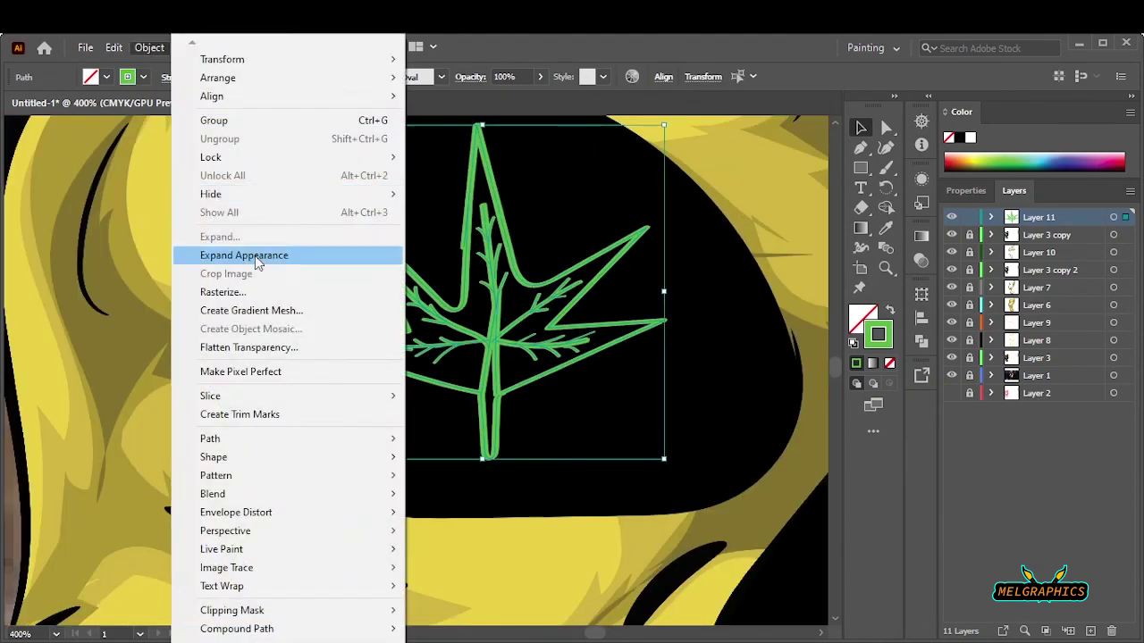
{"action": "left_click", "coordinate": [230, 255]}
{"action": "left_click", "coordinate": [261, 47]}
{"action": "left_click", "coordinate": [485, 327]}
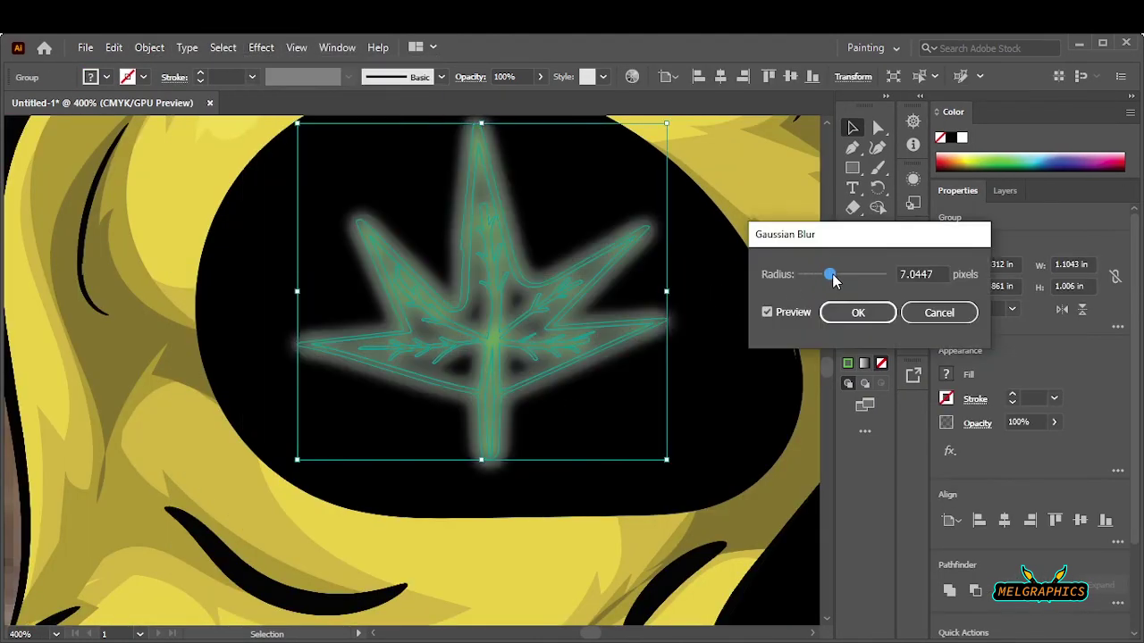